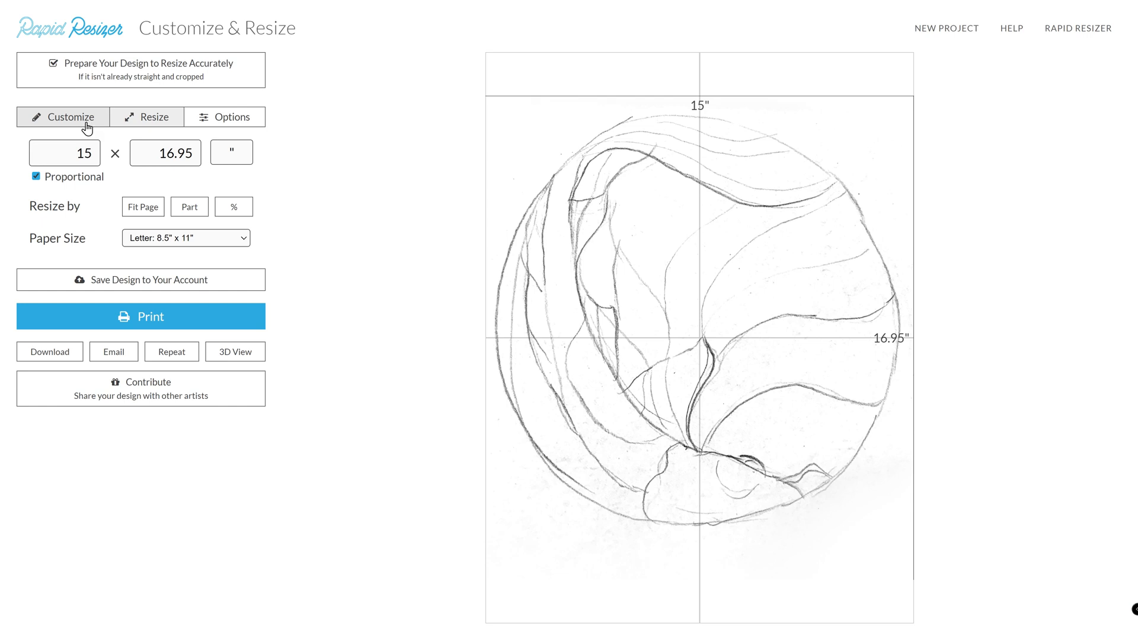
Open the sketch in the Designer and scale it down proportionally to about 11.94 by 13.5 inches
{"action": "left_click", "coordinate": [92, 130]}
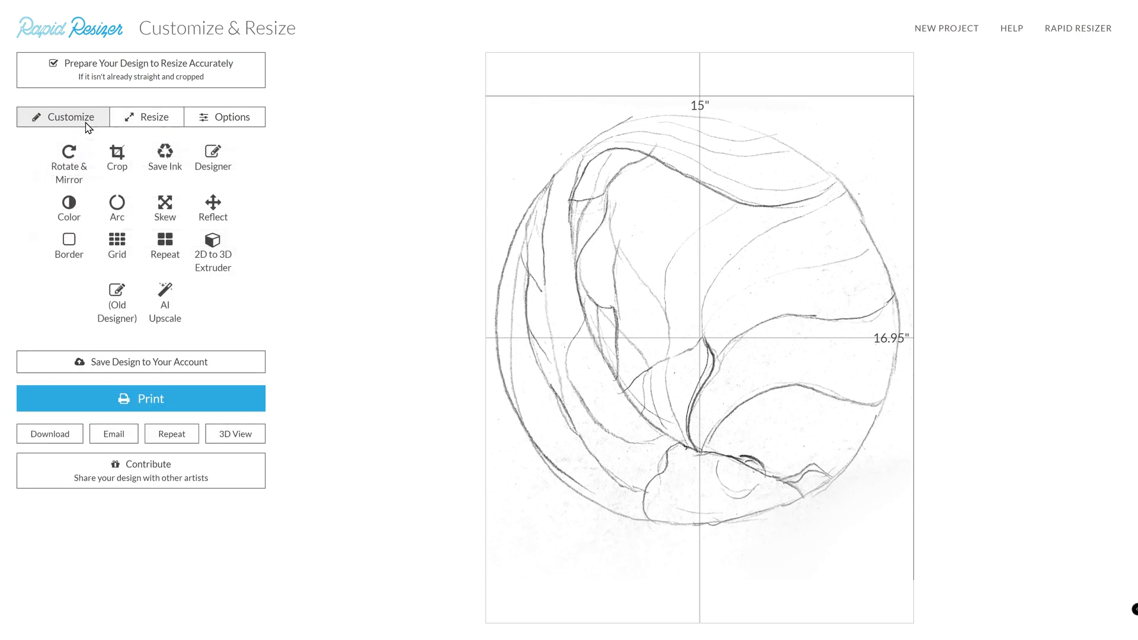
{"action": "left_click", "coordinate": [215, 169]}
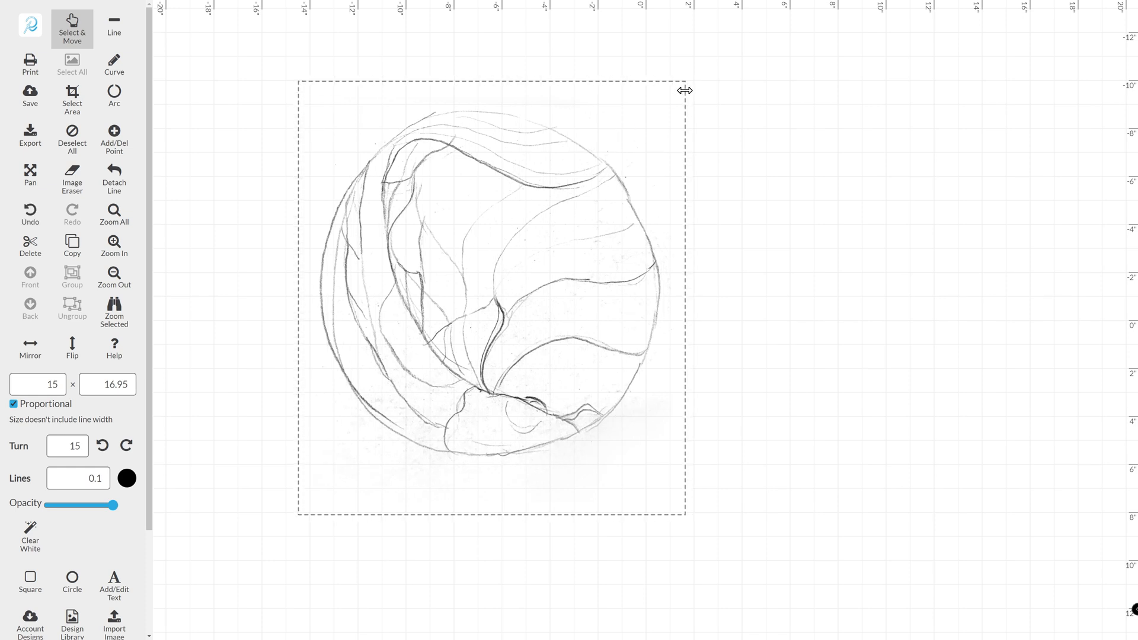
{"action": "mouse_move", "coordinate": [684, 87]}
{"action": "left_mouse_down"}
{"action": "mouse_move", "coordinate": [574, 242]}
{"action": "mouse_move", "coordinate": [611, 204]}
{"action": "left_mouse_up"}
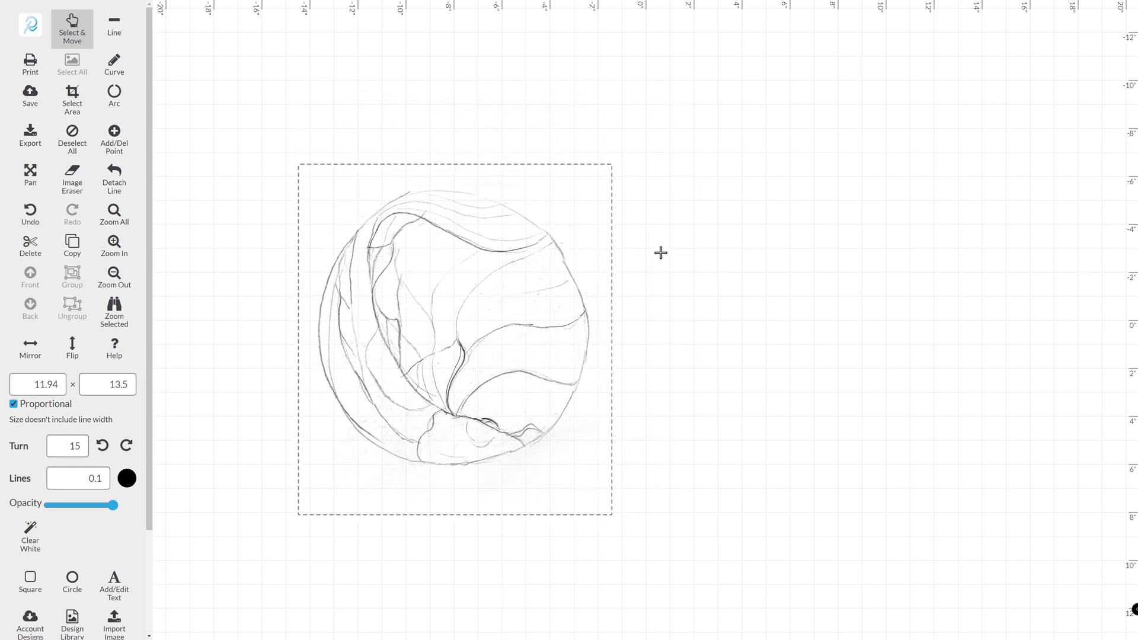
{"action": "left_click", "coordinate": [667, 259]}
Set the line width to 0.02 and add a circle about 11.44 inches across, aligned with the sketch's round outline
{"action": "scroll", "coordinate": [650, 285], "scroll_direction": "up", "scroll_amount": 3}
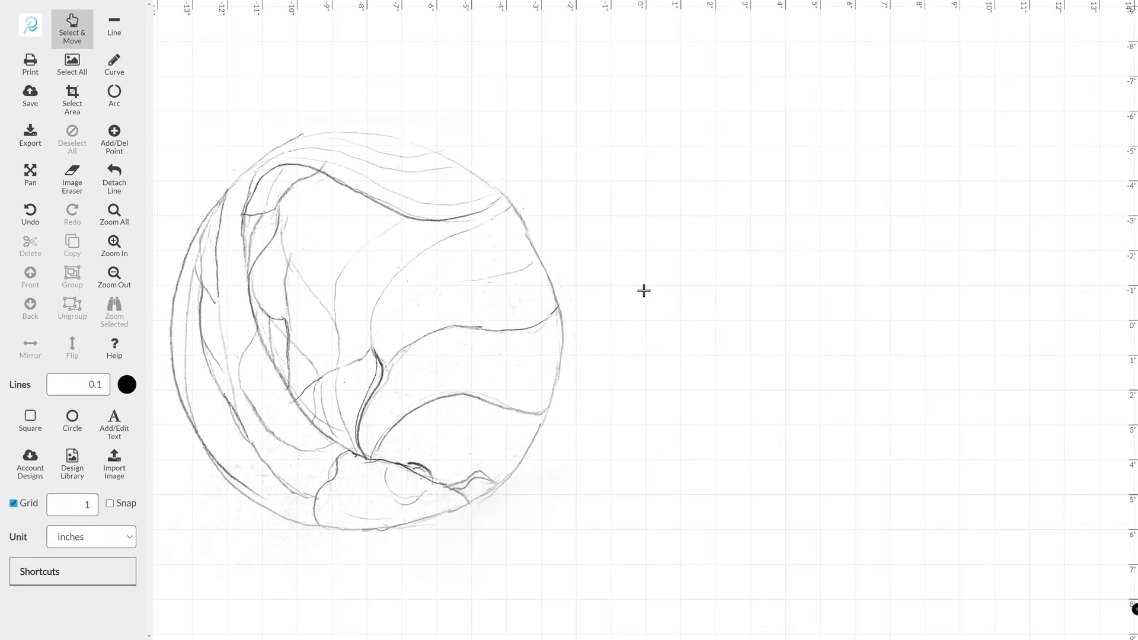
{"action": "scroll", "coordinate": [614, 294], "scroll_direction": "left", "scroll_amount": 2}
{"action": "scroll", "coordinate": [614, 294], "scroll_direction": "down", "scroll_amount": 2}
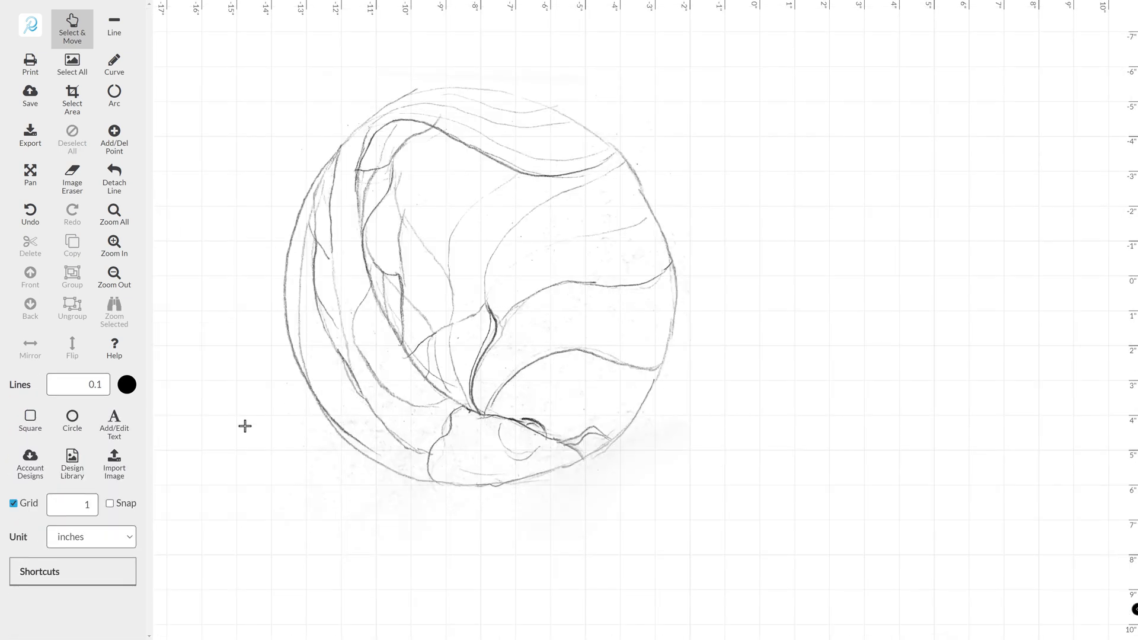
{"action": "left_click", "coordinate": [104, 385]}
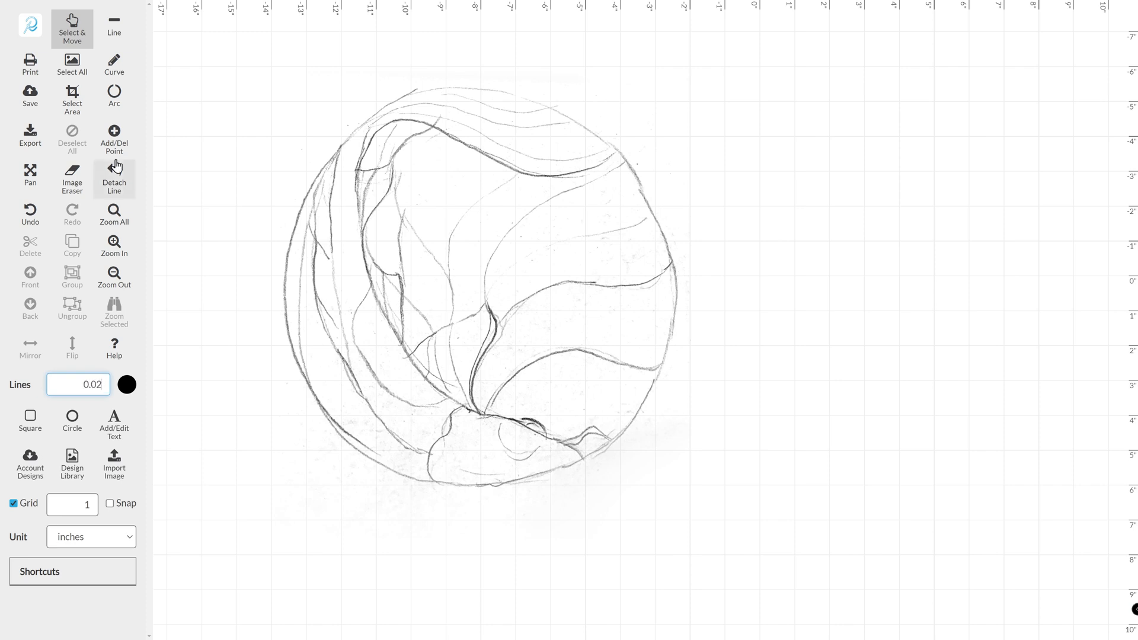
{"action": "left_click", "coordinate": [83, 422]}
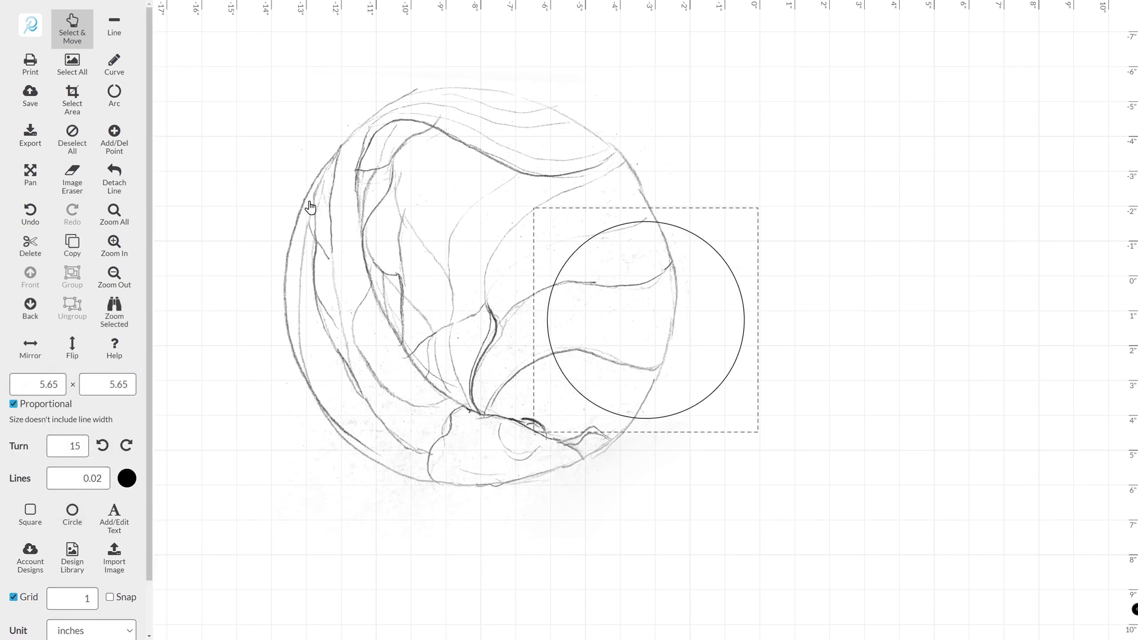
{"action": "left_click_drag", "start_coordinate": [632, 265], "coordinate": [382, 126]}
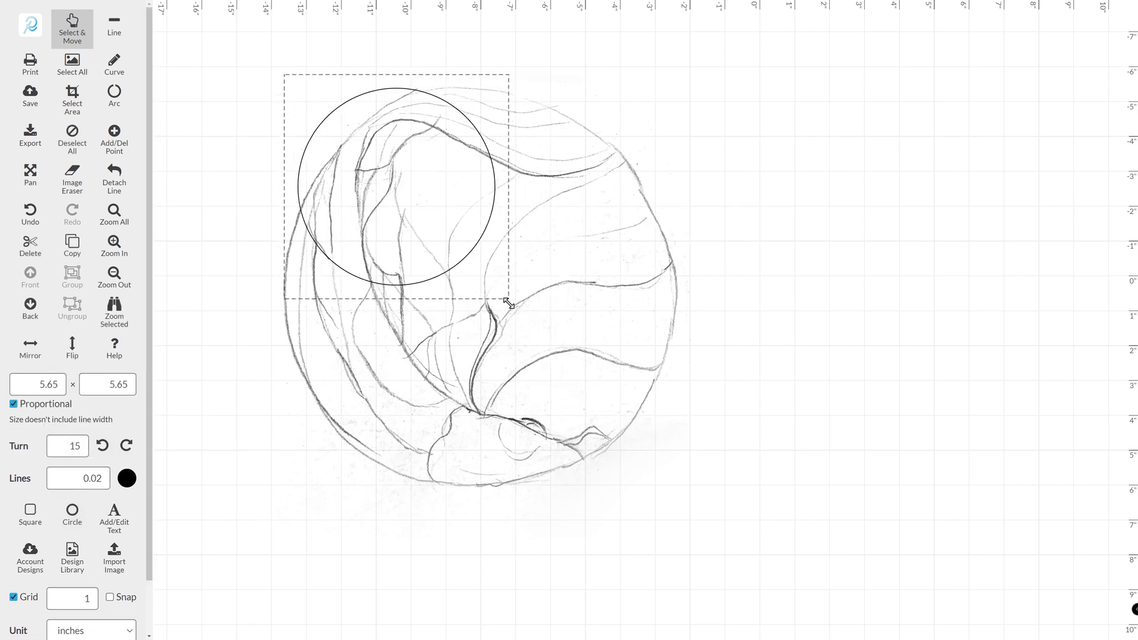
{"action": "left_click_drag", "start_coordinate": [508, 300], "coordinate": [748, 525]}
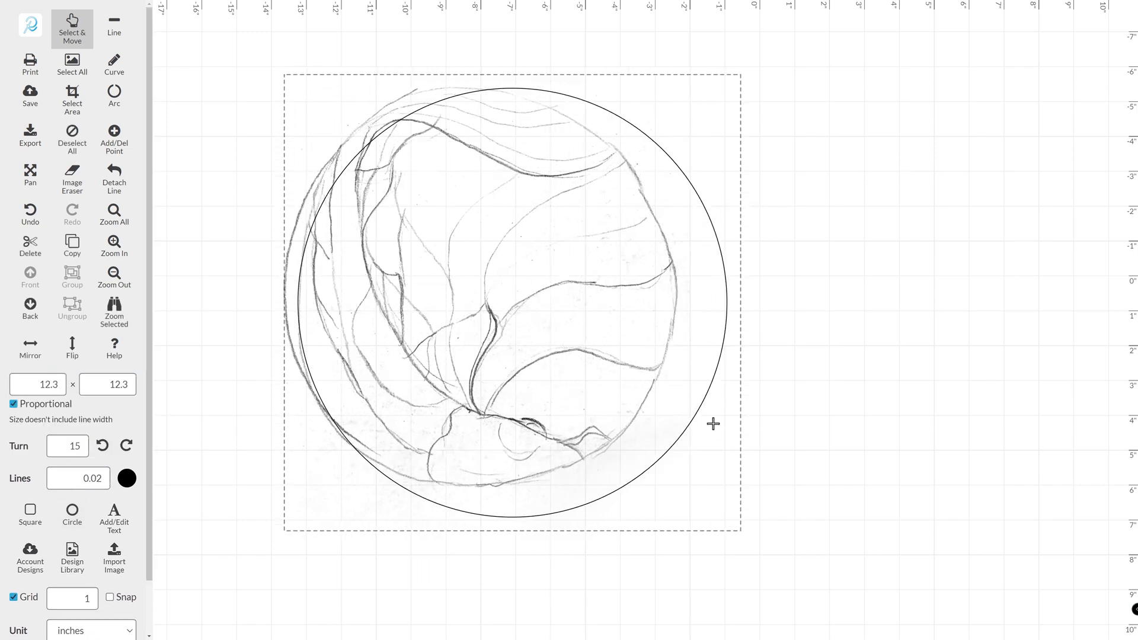
{"action": "left_click_drag", "start_coordinate": [713, 422], "coordinate": [700, 409]}
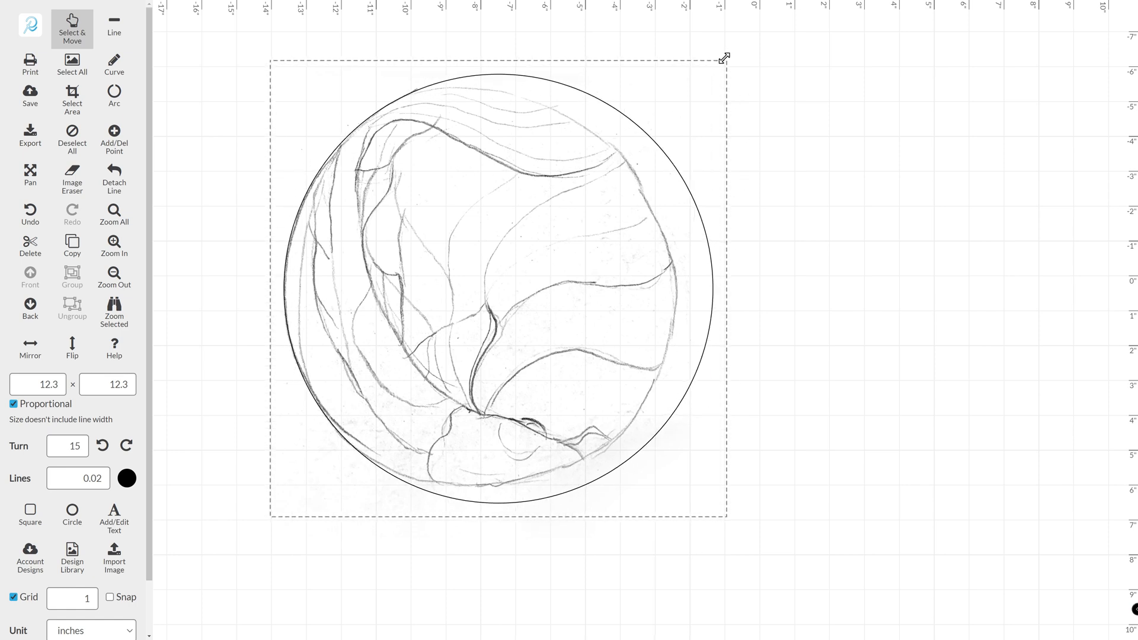
{"action": "left_click_drag", "start_coordinate": [724, 57], "coordinate": [696, 74]}
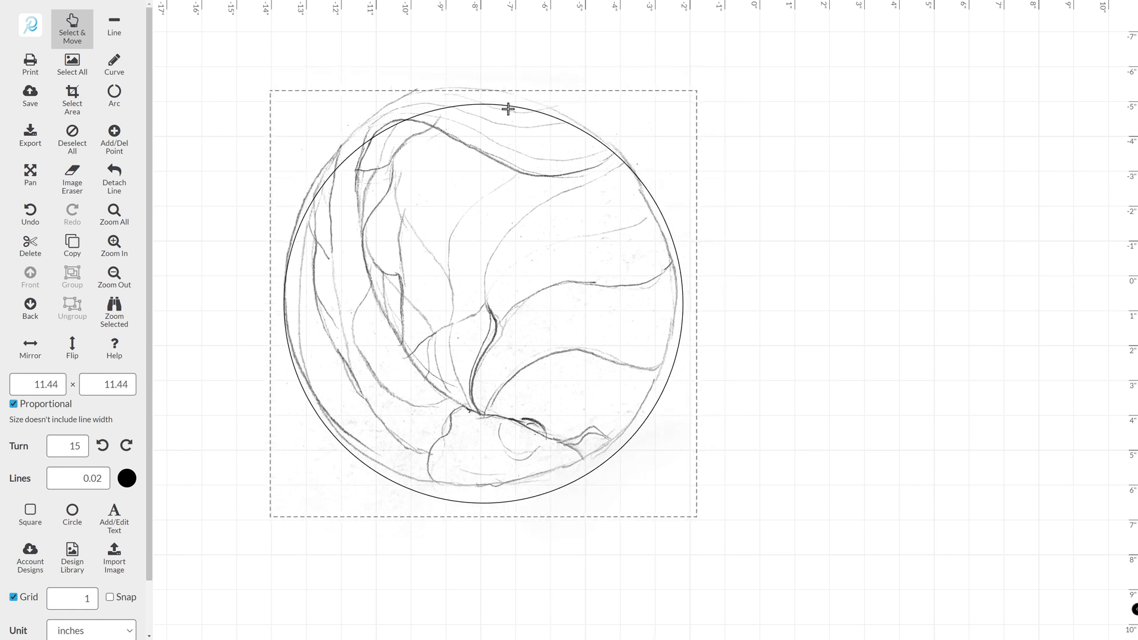
{"action": "left_click_drag", "start_coordinate": [508, 108], "coordinate": [505, 99]}
Reduce the sketch image's opacity to a little under half so its lines are faded
{"action": "left_click", "coordinate": [419, 67]}
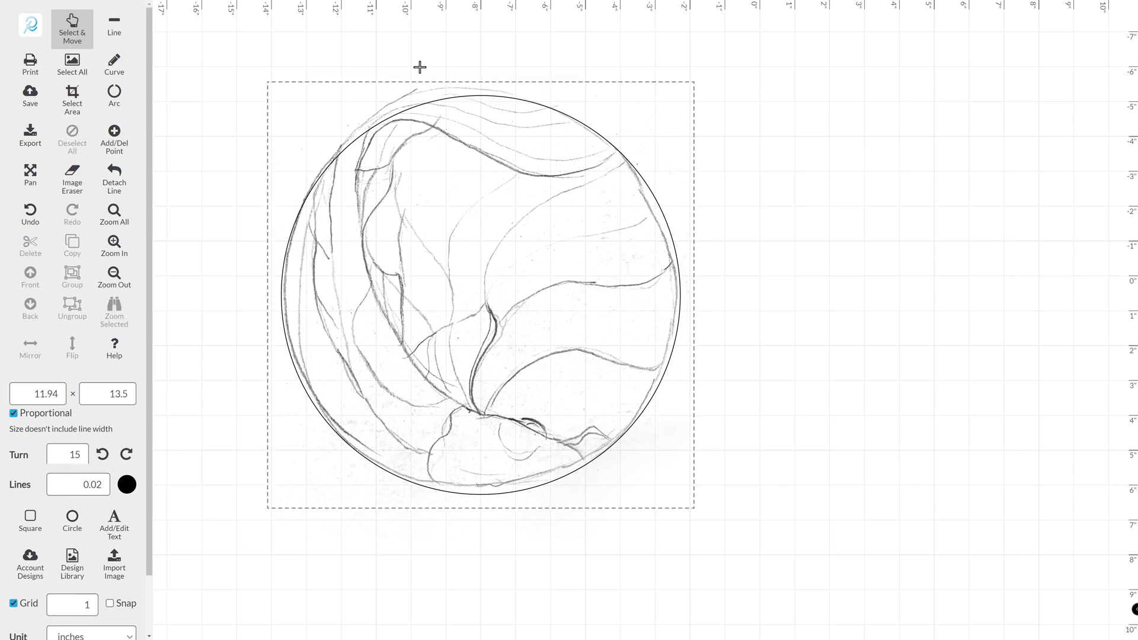
{"action": "left_click", "coordinate": [389, 105]}
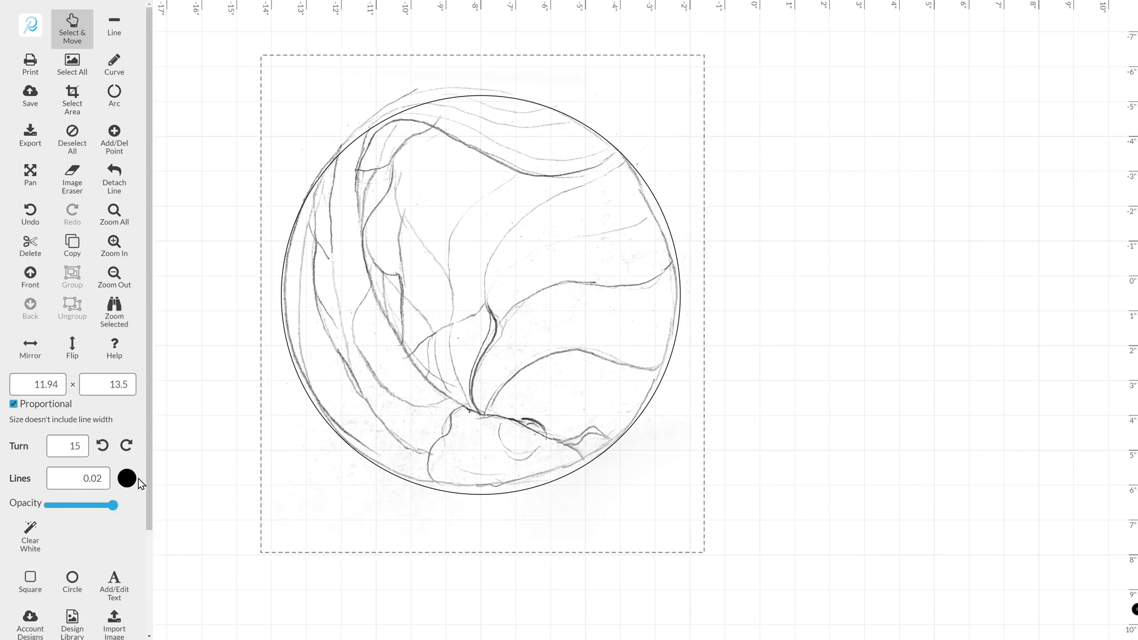
{"action": "left_click_drag", "start_coordinate": [93, 505], "coordinate": [74, 507]}
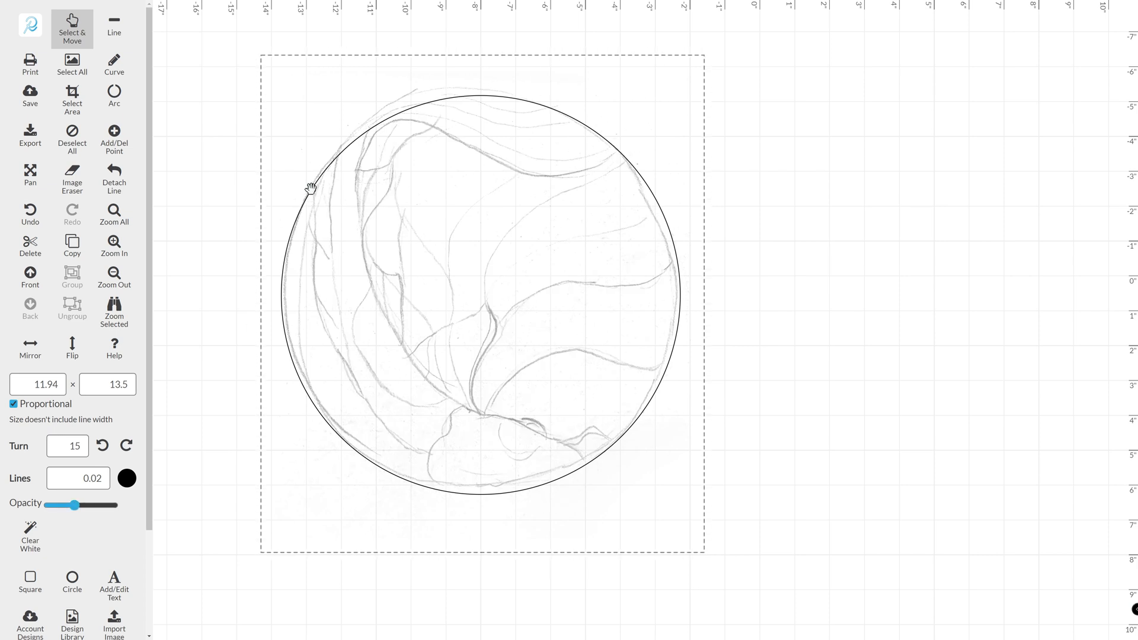
Stretch and shift the sketch image to about 12.15 by 13.5 inches so its outline fits the circle, and deselect it
{"action": "left_click_drag", "start_coordinate": [471, 54], "coordinate": [473, 60]}
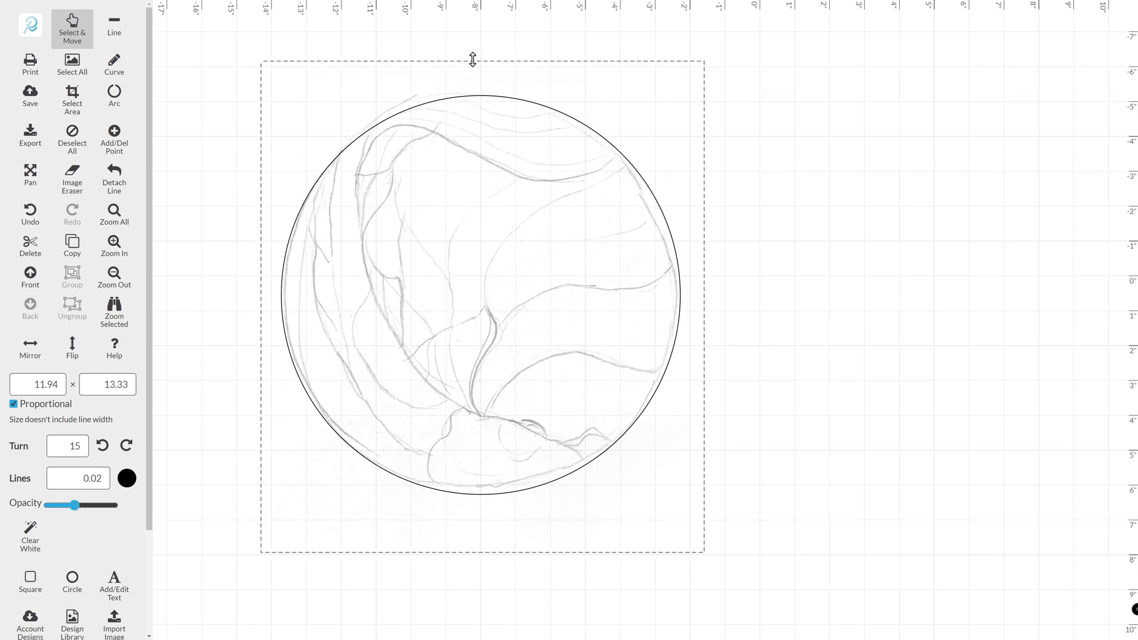
{"action": "left_click_drag", "start_coordinate": [488, 553], "coordinate": [489, 558]}
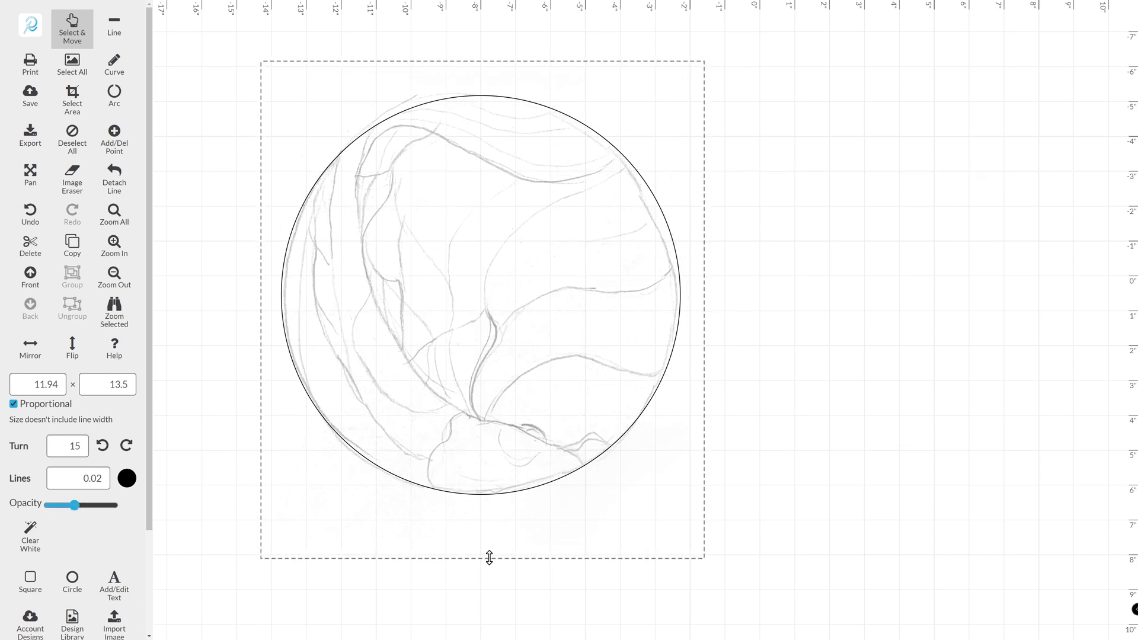
{"action": "left_click_drag", "start_coordinate": [705, 223], "coordinate": [709, 216]}
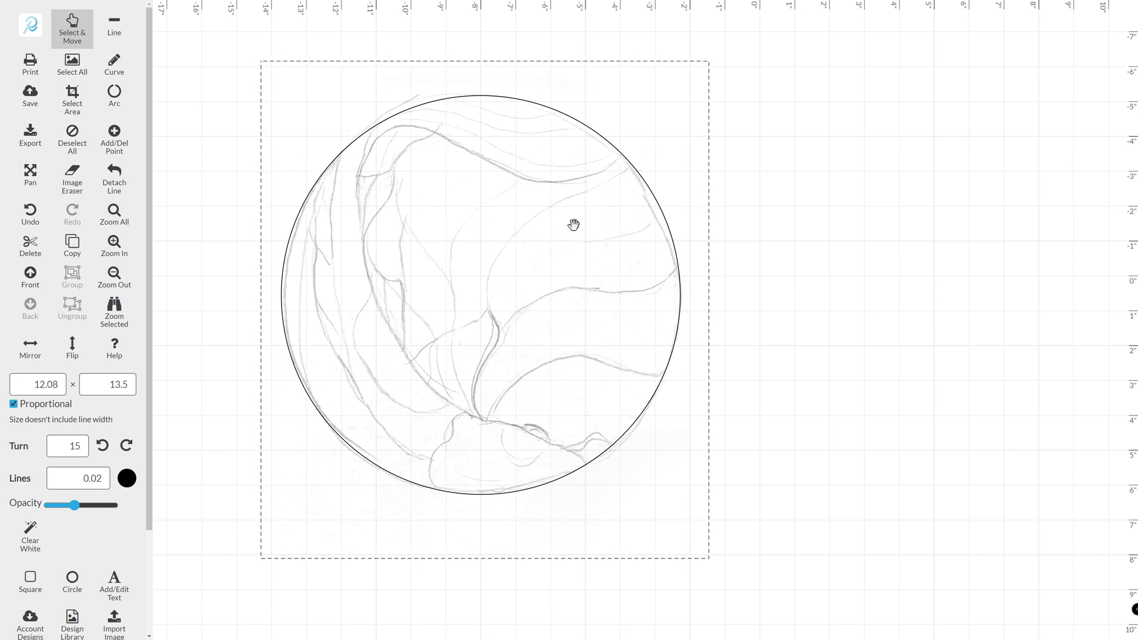
{"action": "left_click_drag", "start_coordinate": [259, 270], "coordinate": [256, 270]}
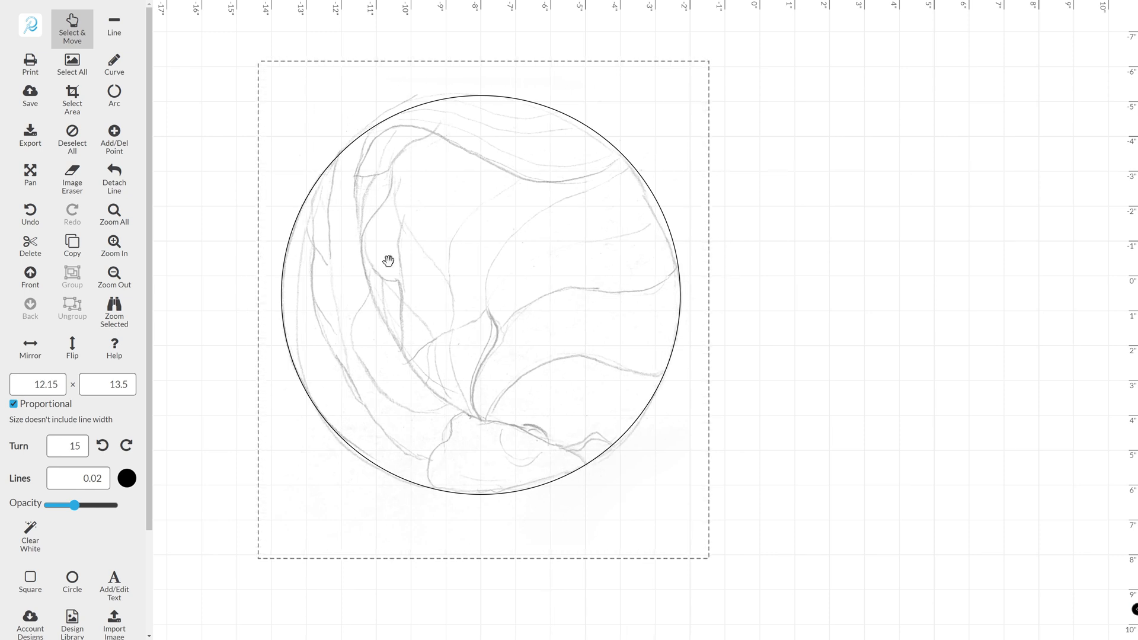
{"action": "left_click", "coordinate": [845, 183]}
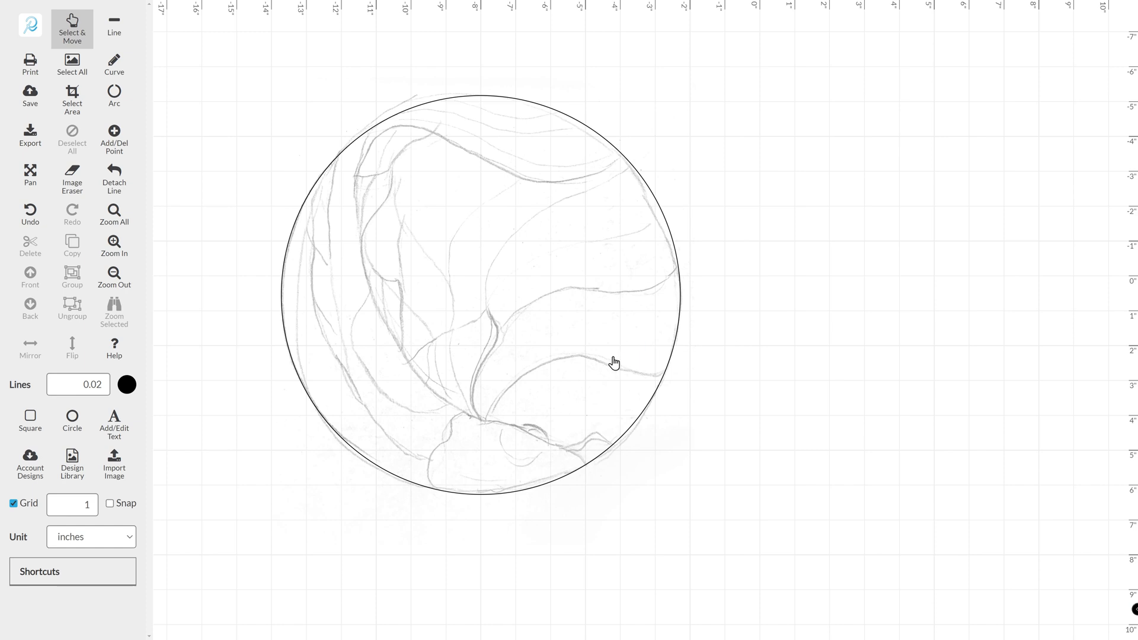
Trace the sketch's main dividing line with a curve about 6.55 by 9.93 inches, from the circle's lower right edge to its upper left
{"action": "left_click", "coordinate": [116, 65]}
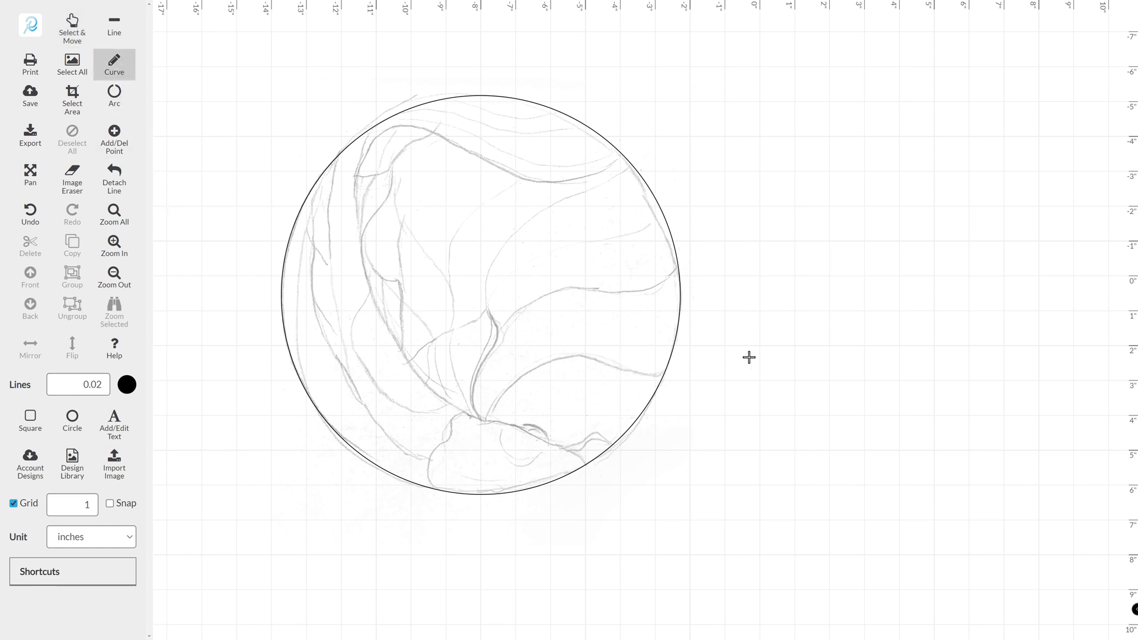
{"action": "scroll", "coordinate": [736, 358], "scroll_direction": "up", "scroll_amount": 3}
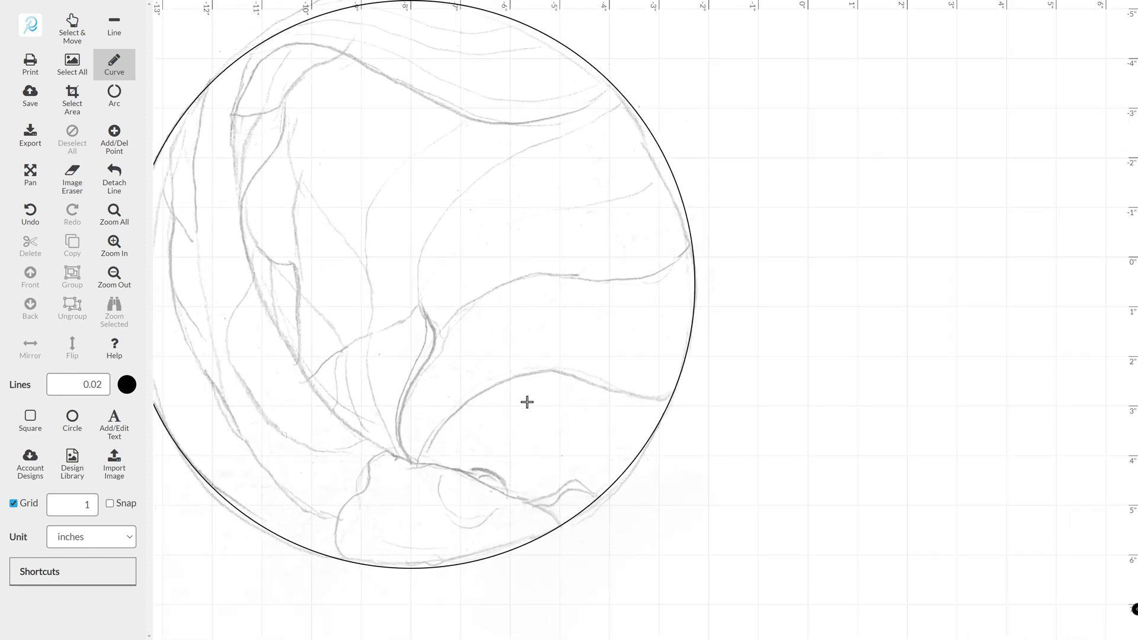
{"action": "scroll", "coordinate": [527, 402], "scroll_direction": "up", "scroll_amount": 1}
{"action": "scroll", "coordinate": [617, 553], "scroll_direction": "left", "scroll_amount": 2}
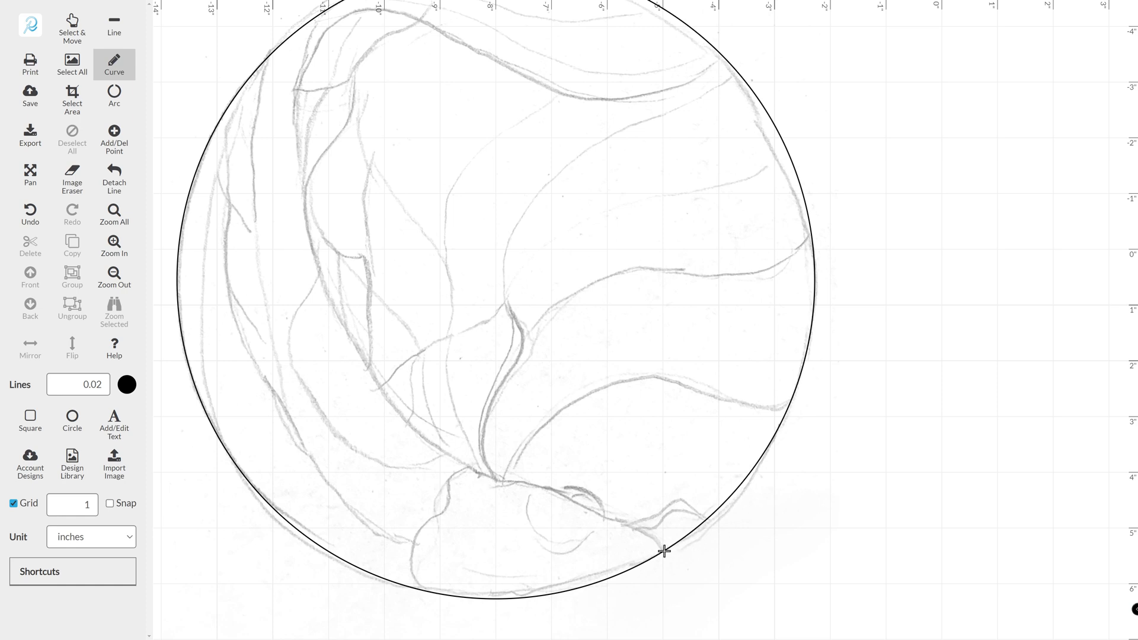
{"action": "mouse_move", "coordinate": [656, 538]}
{"action": "left_mouse_down"}
{"action": "mouse_move", "coordinate": [579, 497]}
{"action": "mouse_move", "coordinate": [474, 471]}
{"action": "mouse_move", "coordinate": [378, 386]}
{"action": "mouse_move", "coordinate": [327, 268]}
{"action": "mouse_move", "coordinate": [315, 274]}
{"action": "mouse_move", "coordinate": [294, 157]}
{"action": "mouse_move", "coordinate": [295, 84]}
{"action": "mouse_move", "coordinate": [323, 12]}
{"action": "left_mouse_up"}
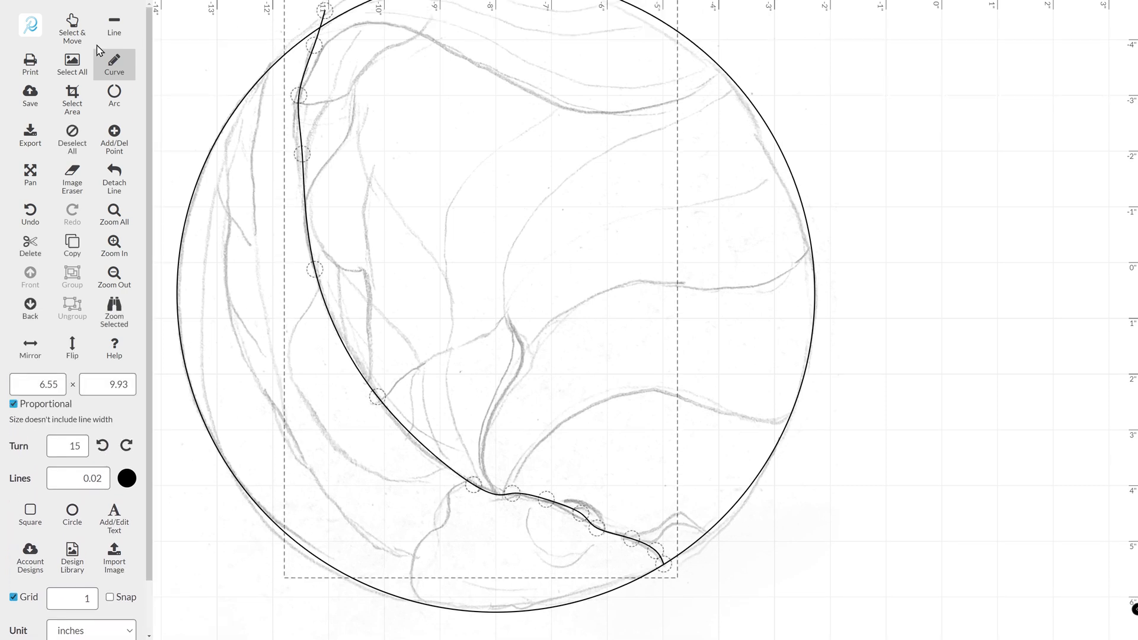
Snap the curve's upper end onto the circle and move the points below it outward to smooth its upper part
{"action": "left_click", "coordinate": [73, 26]}
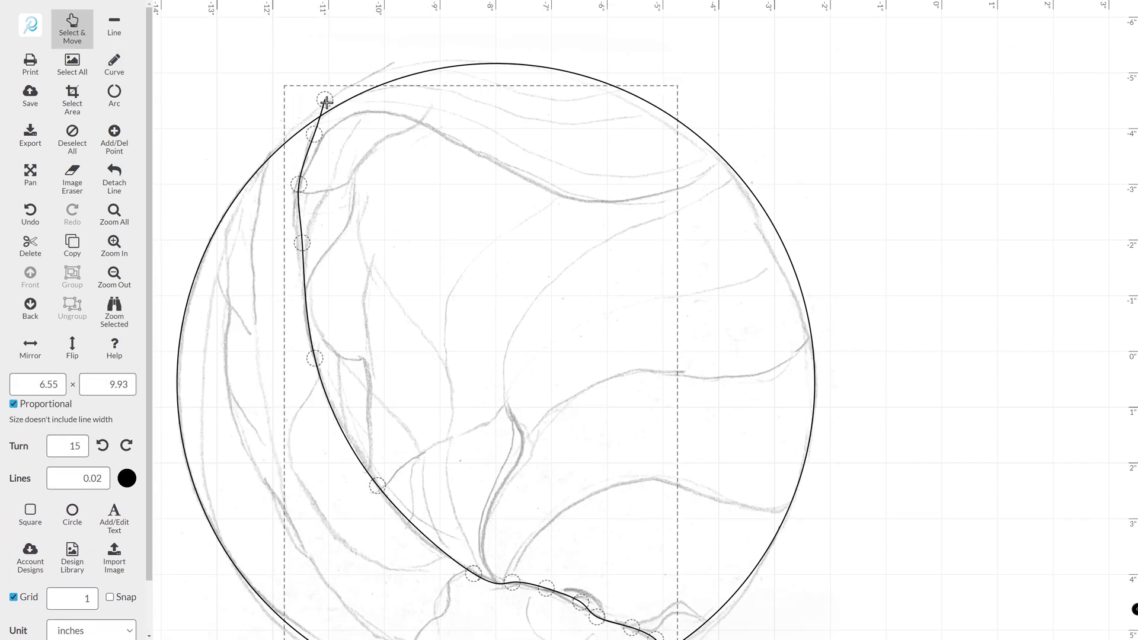
{"action": "left_click_drag", "start_coordinate": [327, 103], "coordinate": [329, 111]}
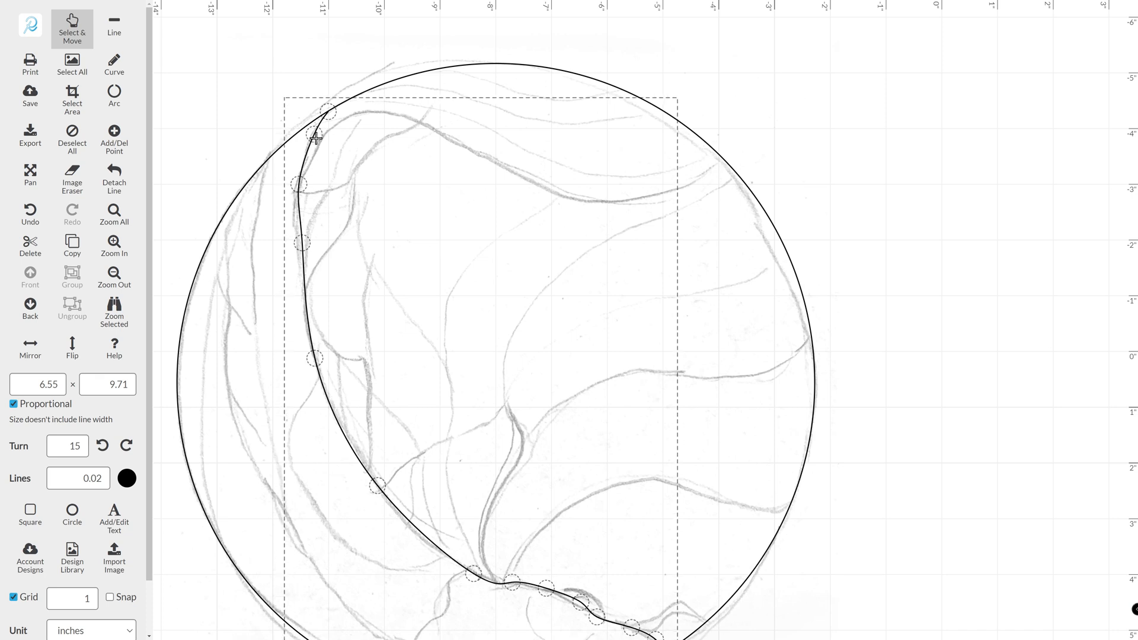
{"action": "left_click_drag", "start_coordinate": [298, 191], "coordinate": [293, 203]}
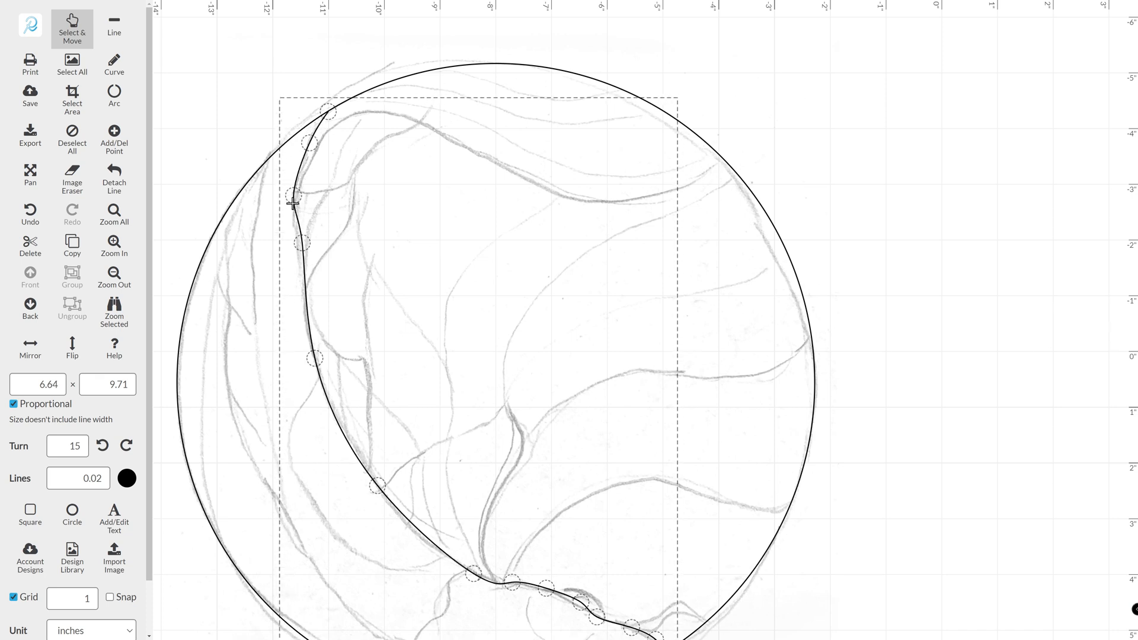
{"action": "left_click_drag", "start_coordinate": [299, 243], "coordinate": [287, 260]}
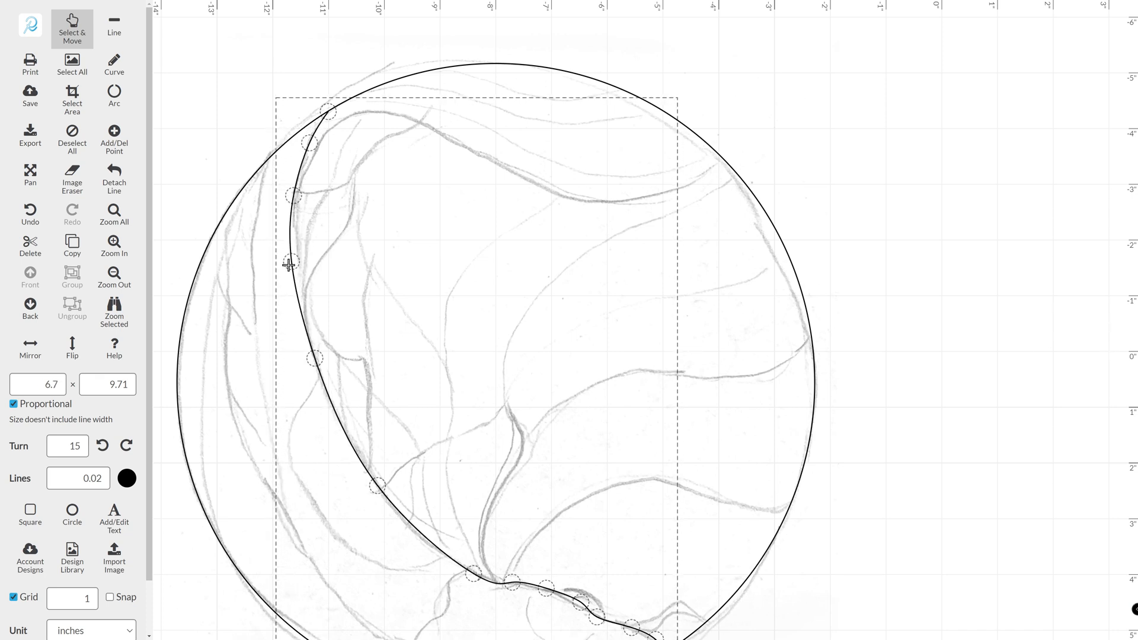
{"action": "mouse_move", "coordinate": [298, 193]}
{"action": "left_mouse_down"}
{"action": "mouse_move", "coordinate": [295, 212]}
{"action": "mouse_move", "coordinate": [301, 196]}
{"action": "left_mouse_up"}
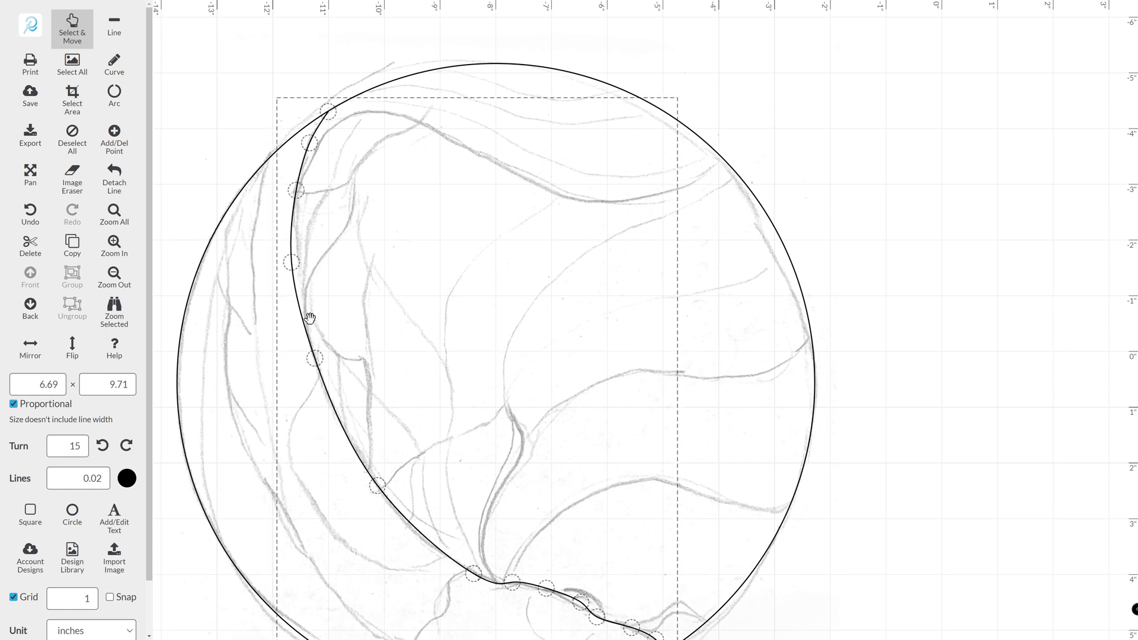
Delete the surplus point on the curve's upper part and move the neighbouring upper point down to smooth the bend
{"action": "left_click", "coordinate": [114, 137]}
{"action": "left_click", "coordinate": [293, 195]}
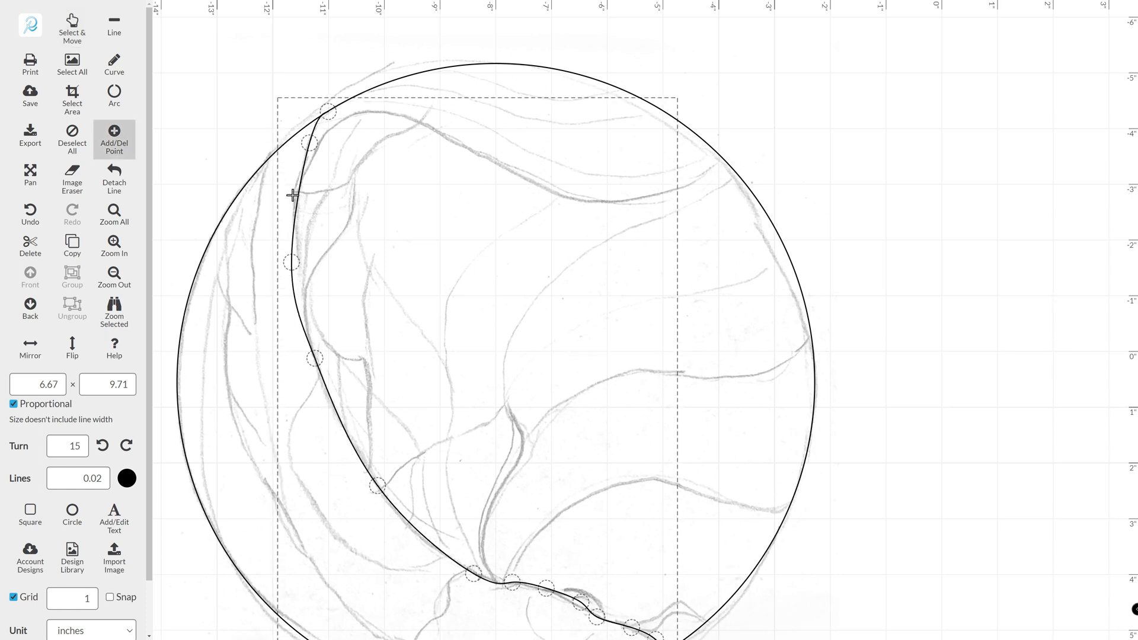
{"action": "left_click", "coordinate": [89, 46]}
{"action": "left_click_drag", "start_coordinate": [307, 144], "coordinate": [293, 180]}
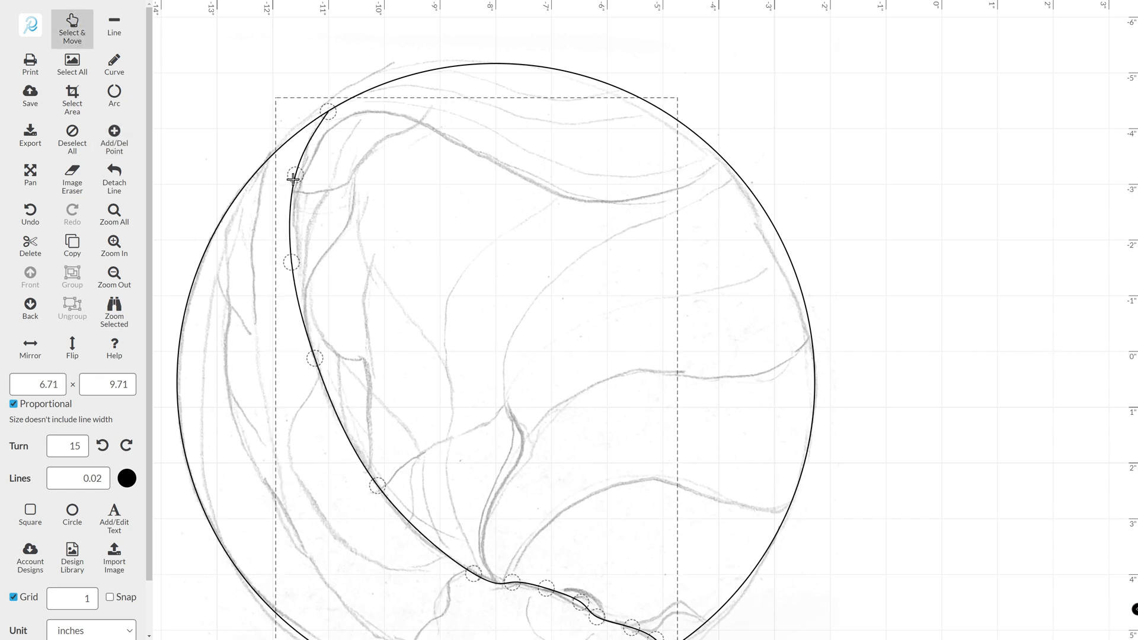
Examine the traced curve along its full length against the sketch and deselect it
{"action": "scroll", "coordinate": [314, 190], "scroll_direction": "down", "scroll_amount": 4}
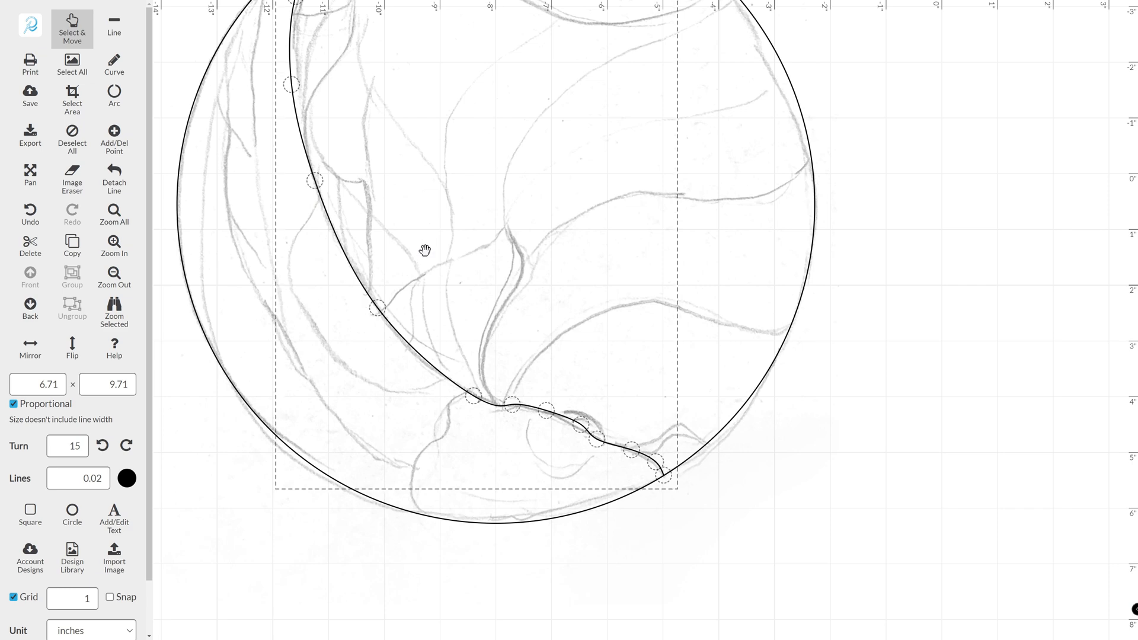
{"action": "scroll", "coordinate": [417, 246], "scroll_direction": "up", "scroll_amount": 3}
{"action": "left_click", "coordinate": [115, 65]}
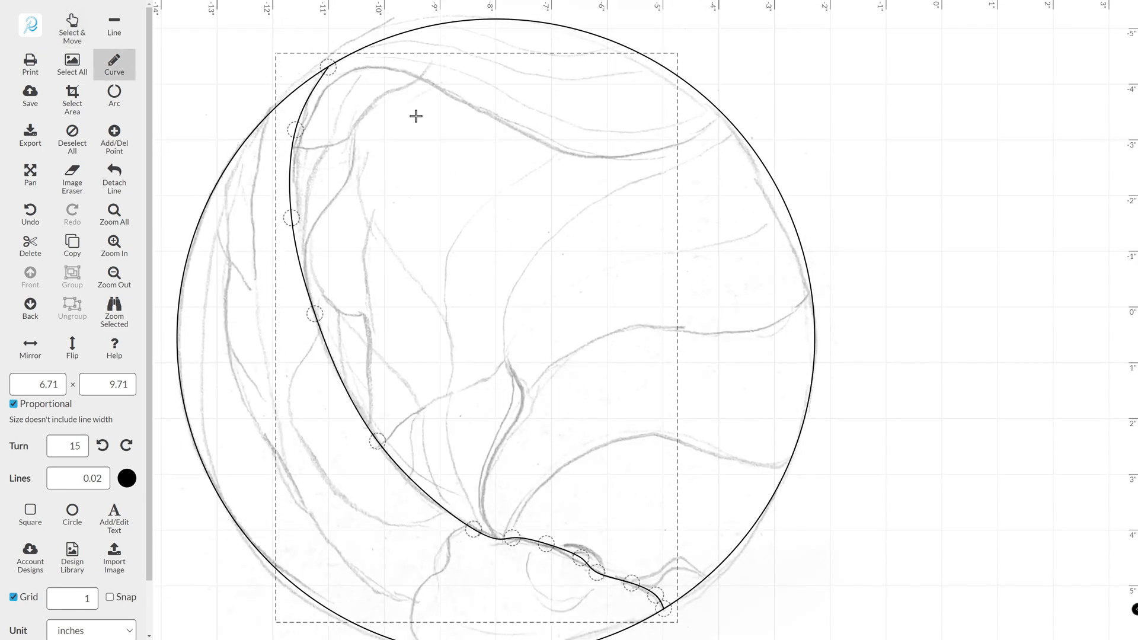
{"action": "scroll", "coordinate": [414, 115], "scroll_direction": "up", "scroll_amount": 2}
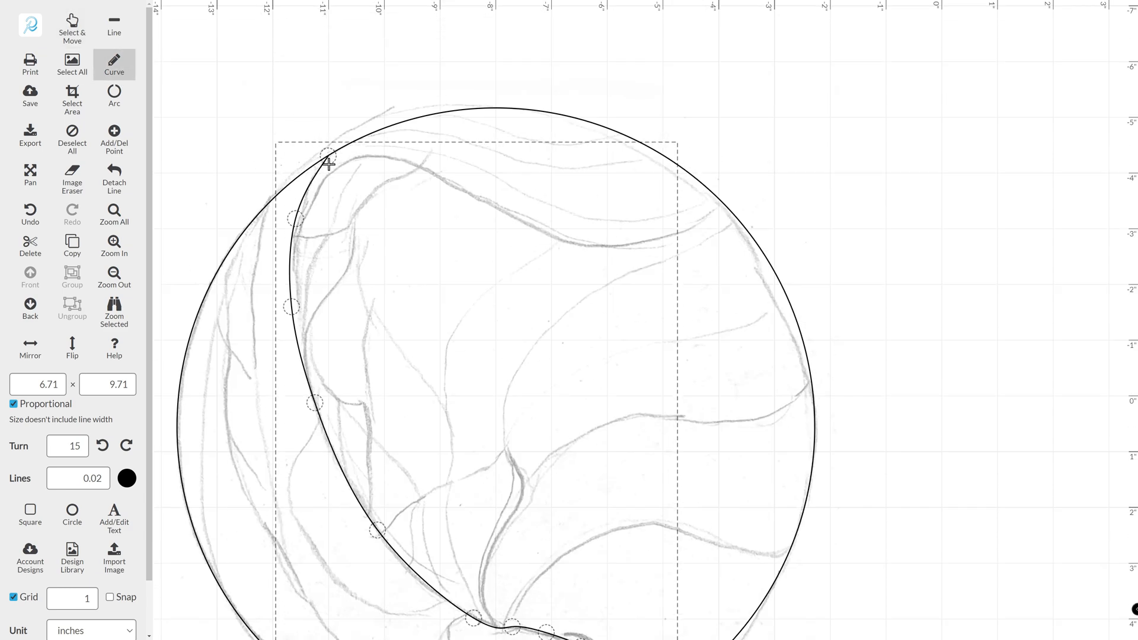
{"action": "scroll", "coordinate": [329, 164], "scroll_direction": "down", "scroll_amount": 3}
{"action": "left_click", "coordinate": [72, 33]}
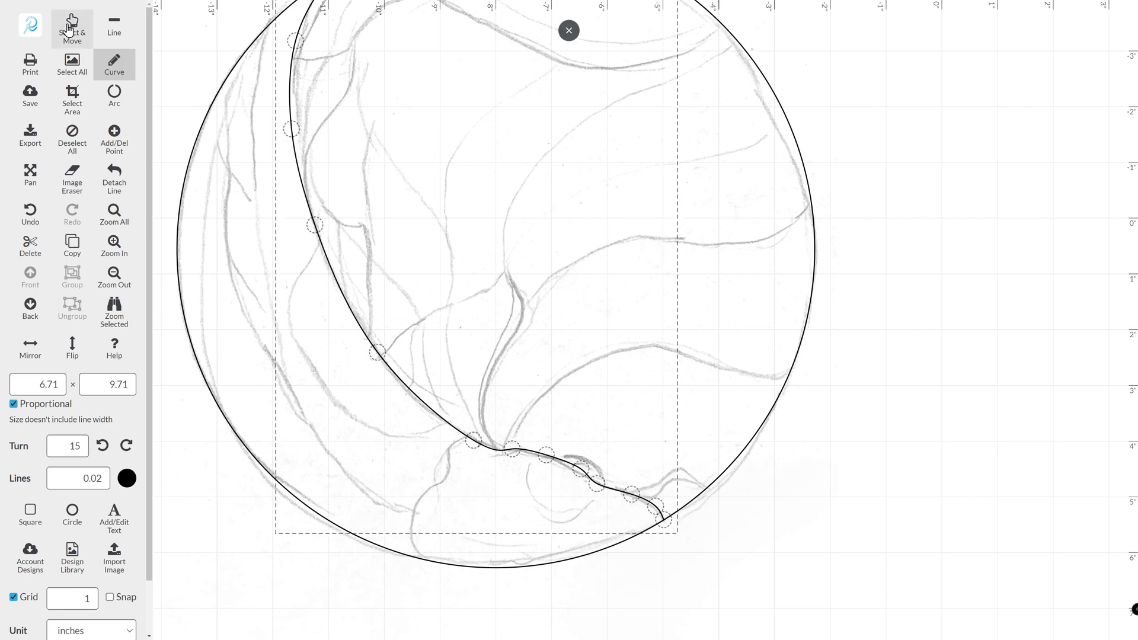
{"action": "left_click", "coordinate": [876, 287]}
{"action": "scroll", "coordinate": [665, 347], "scroll_direction": "down", "scroll_amount": 1}
{"action": "scroll", "coordinate": [650, 353], "scroll_direction": "up", "scroll_amount": 1}
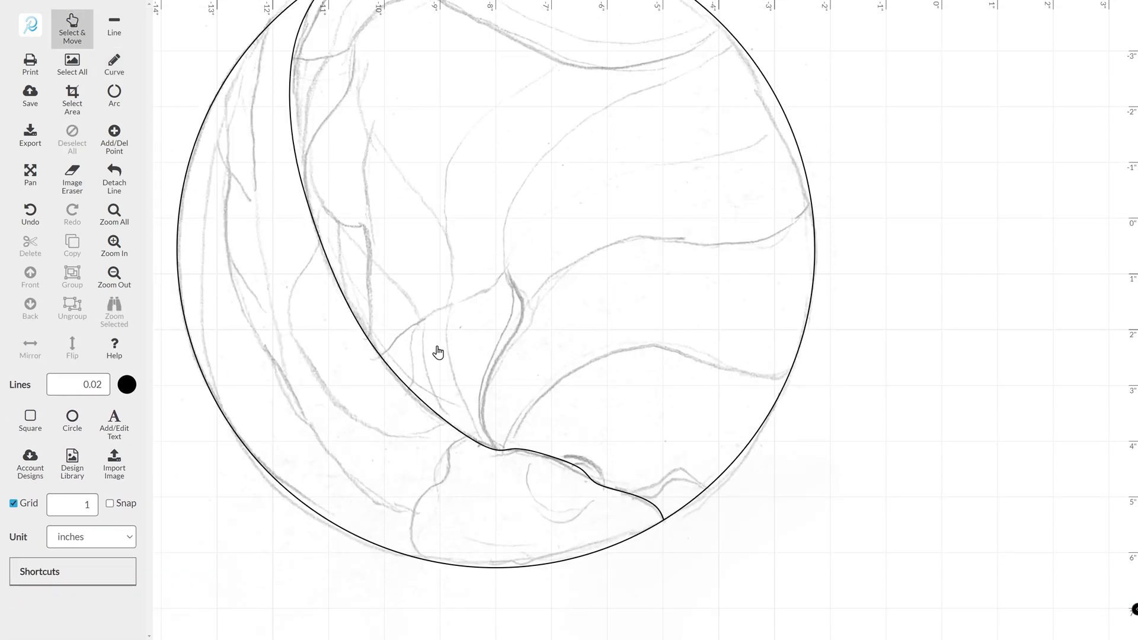
Trace the right side of the sketch's lowest pointed shape with a curve about 0.69 by 3.27 inches, from the dividing line to its tip
{"action": "scroll", "coordinate": [437, 352], "scroll_direction": "up", "scroll_amount": 3}
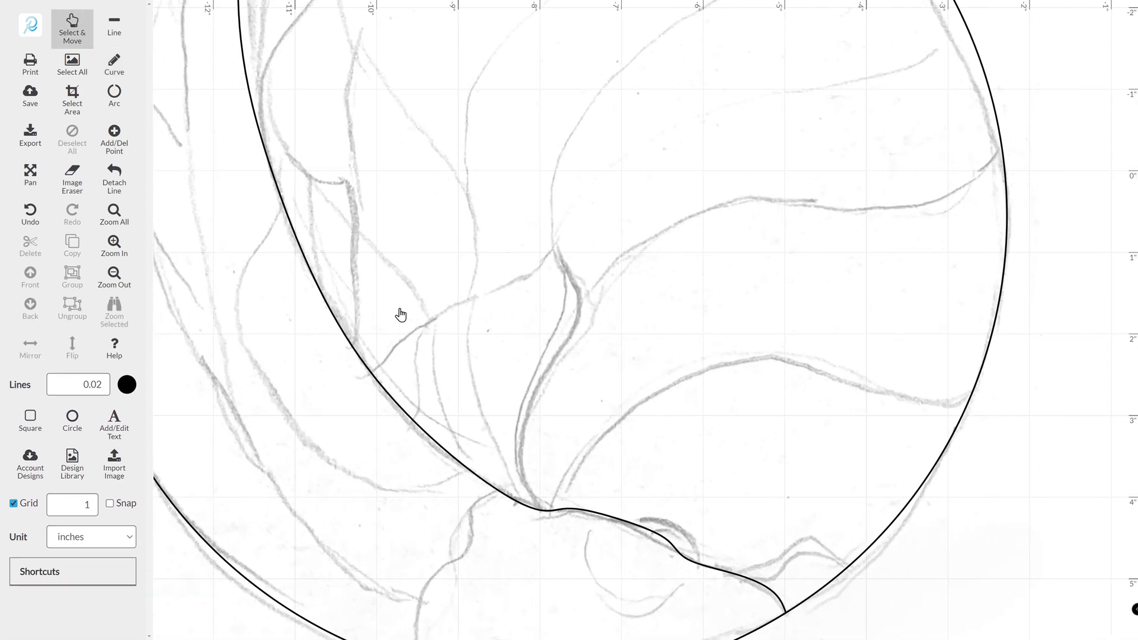
{"action": "left_click", "coordinate": [113, 62]}
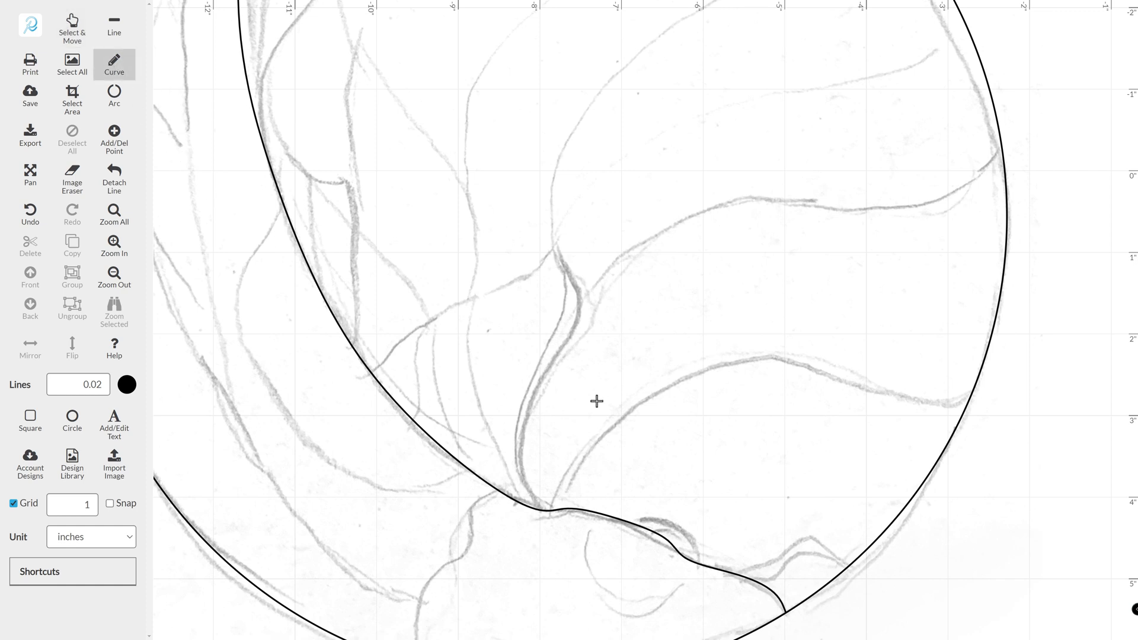
{"action": "left_click", "coordinate": [540, 510]}
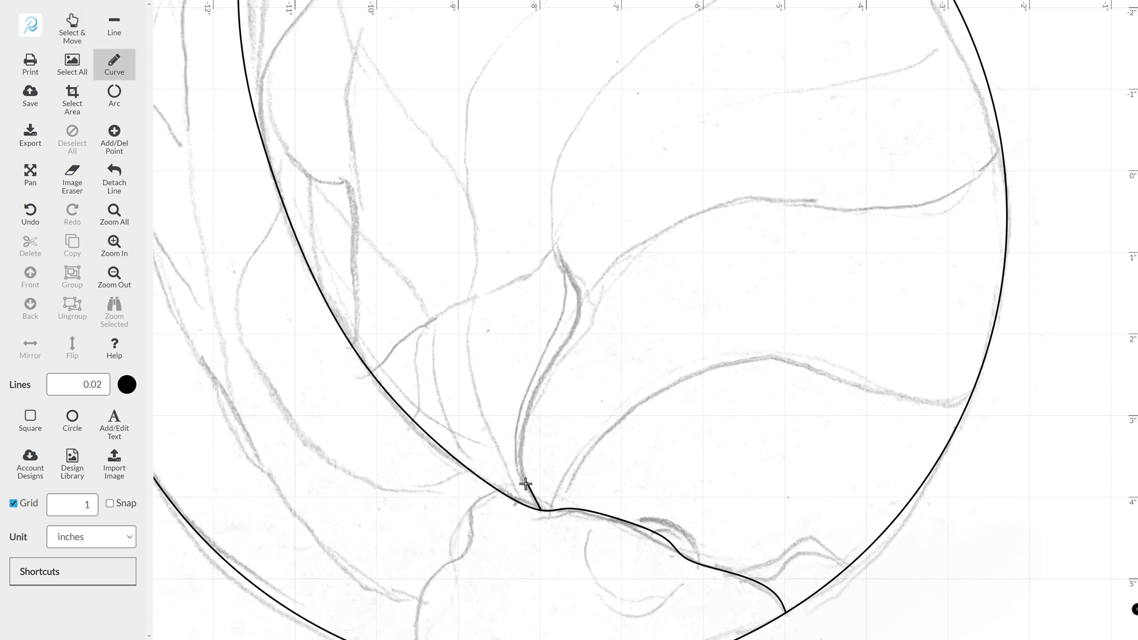
{"action": "left_click", "coordinate": [515, 450]}
{"action": "left_click", "coordinate": [570, 308]}
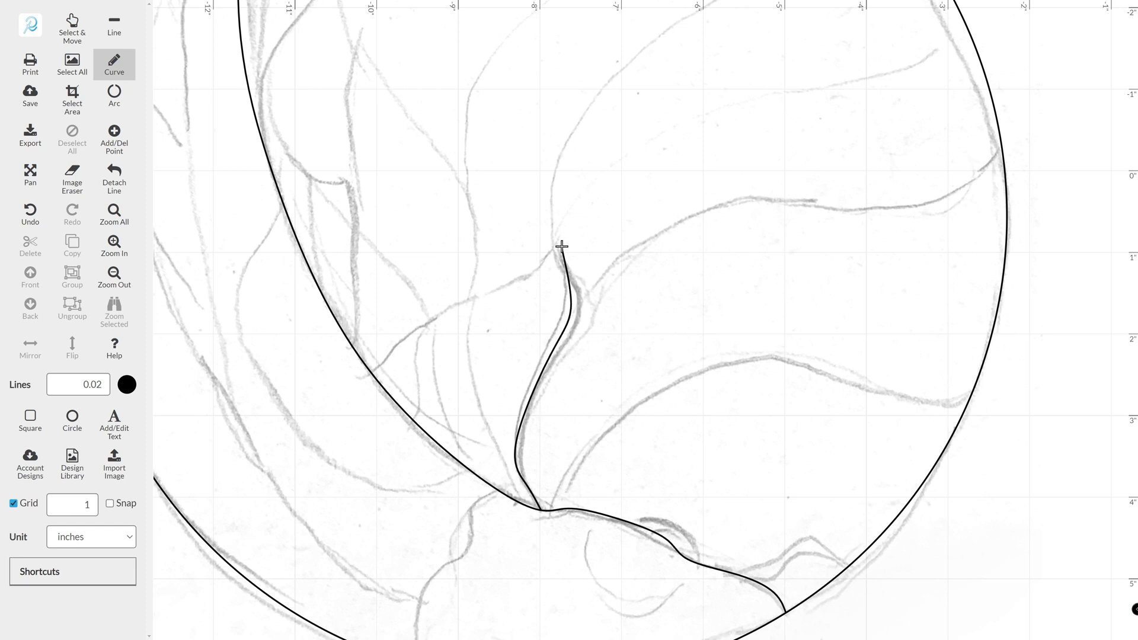
{"action": "double_click", "coordinate": [554, 243]}
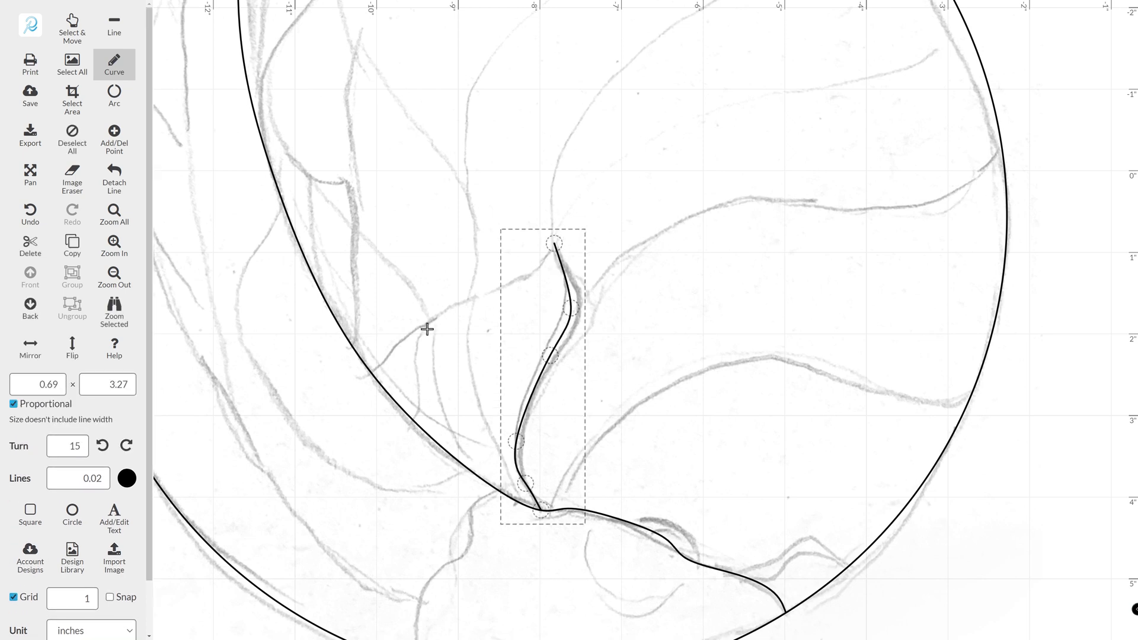
Trace the upper edge of the pointed shape with a curve about 2.3 by 1.52 inches, from the dividing line to its tip
{"action": "left_click", "coordinate": [368, 369]}
{"action": "left_click", "coordinate": [417, 330]}
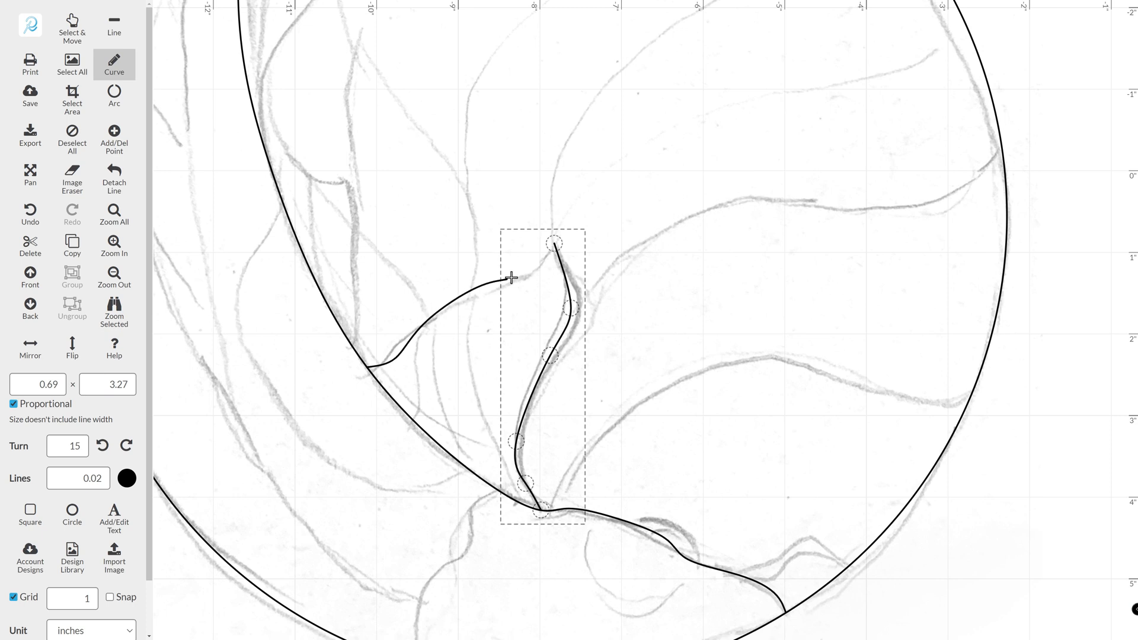
{"action": "double_click", "coordinate": [554, 244]}
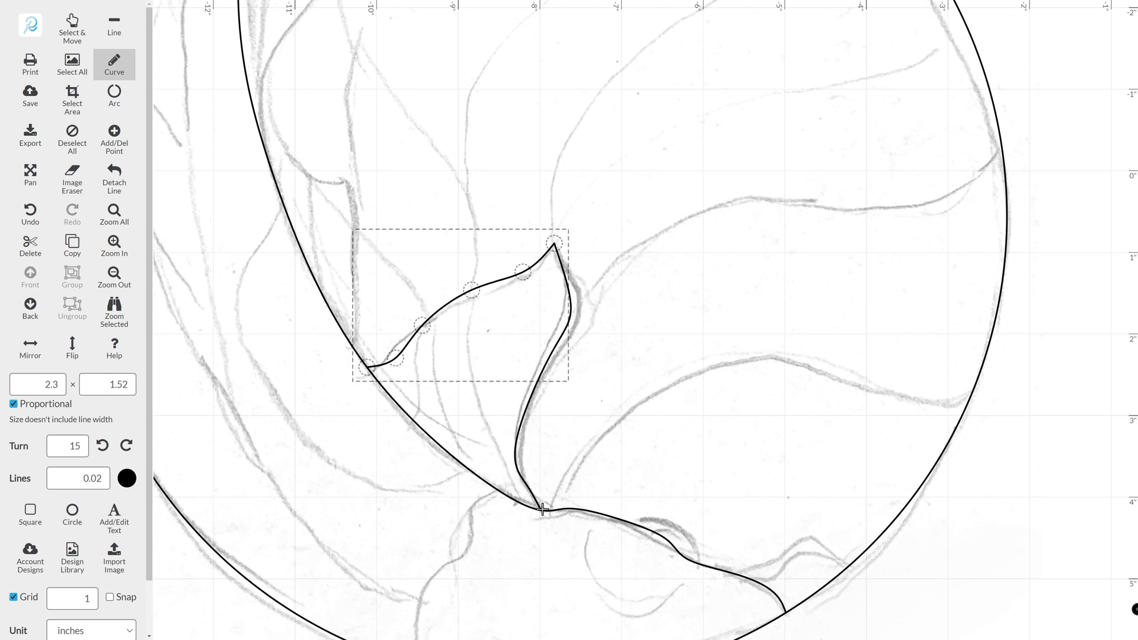
Draw an inner curve about 0.32 by 2.55 inches in the pointed shape, from the dividing line up to its upper edge
{"action": "left_click", "coordinate": [503, 494]}
{"action": "left_click", "coordinate": [490, 427]}
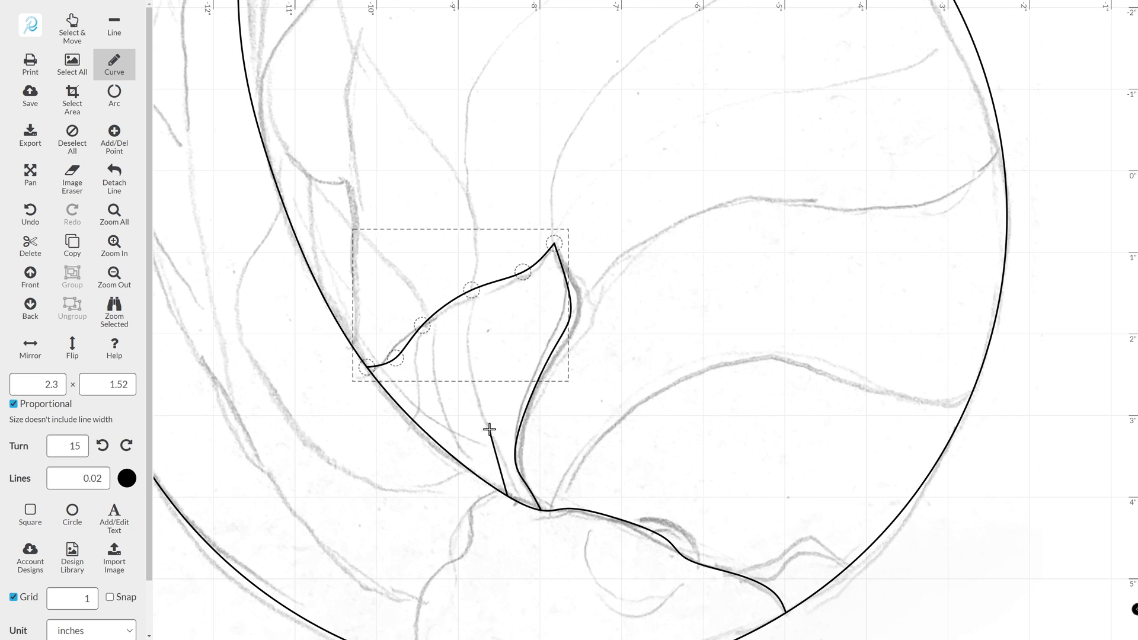
{"action": "left_click", "coordinate": [498, 350]}
{"action": "double_click", "coordinate": [481, 287]}
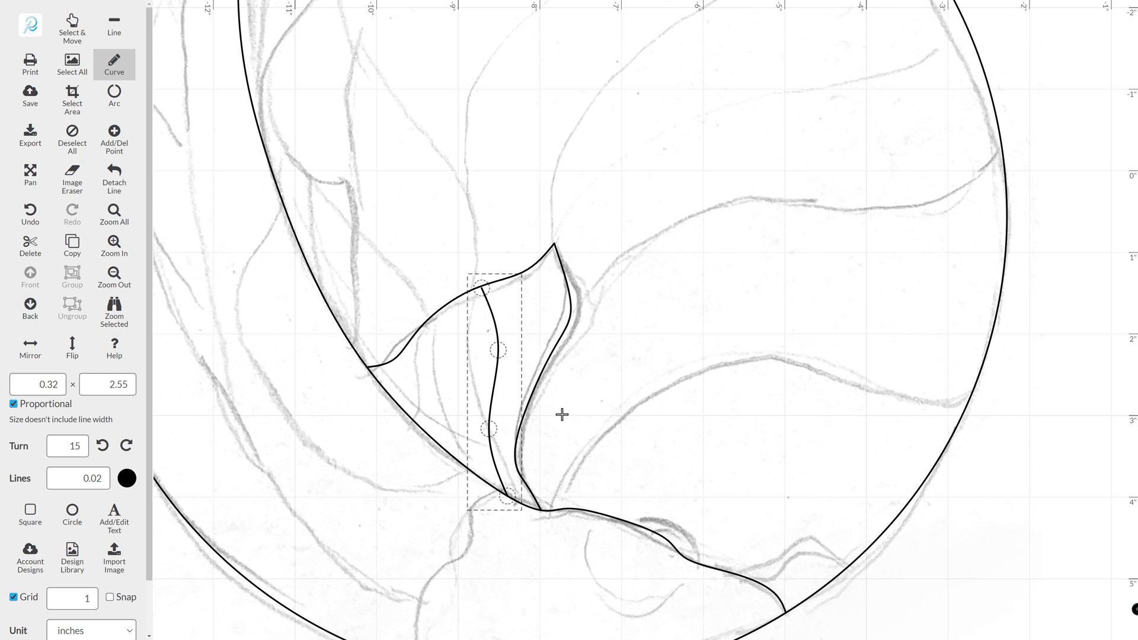
Move the inner curve's middle points slightly to smooth it and fit its upper end onto the shape's upper edge
{"action": "left_click", "coordinate": [72, 28]}
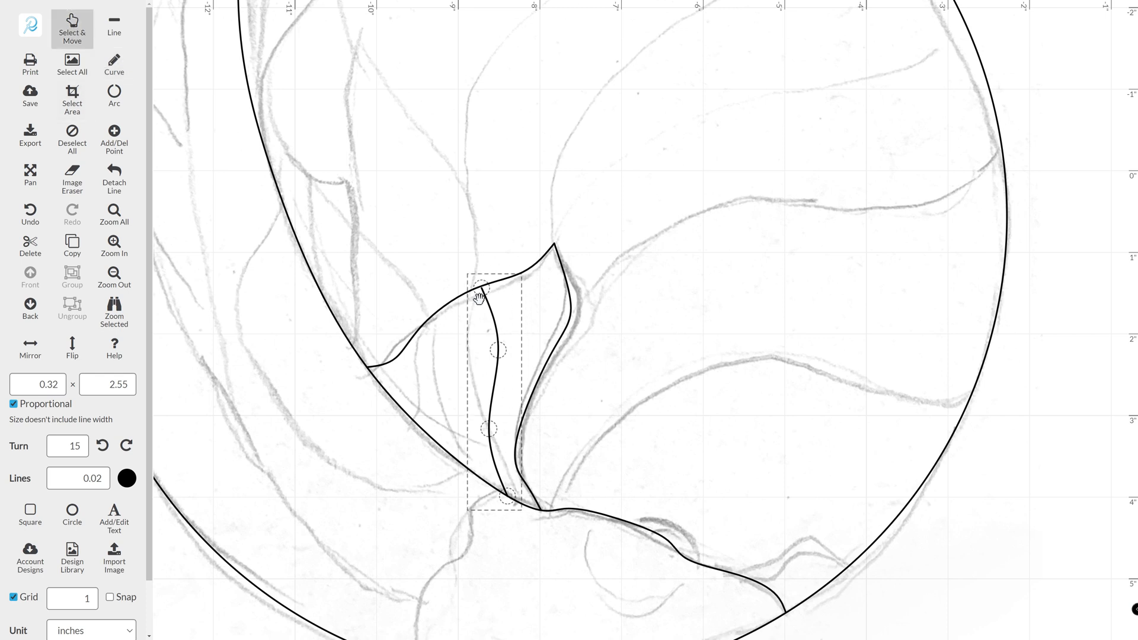
{"action": "left_click_drag", "start_coordinate": [479, 297], "coordinate": [481, 287]}
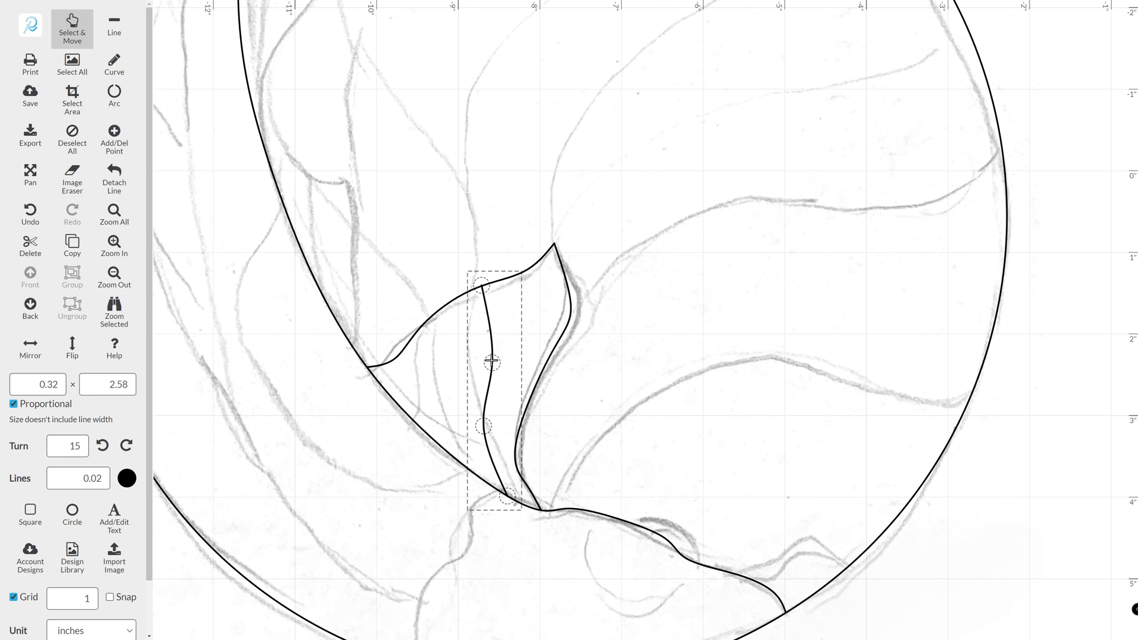
{"action": "left_click_drag", "start_coordinate": [484, 294], "coordinate": [484, 290]}
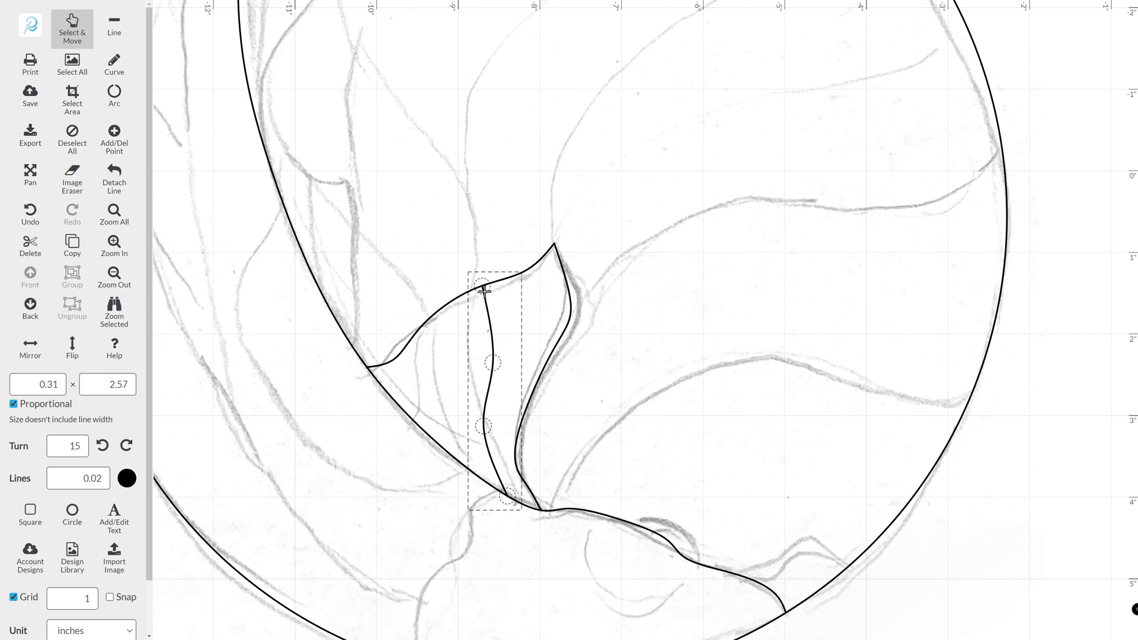
Draw a second inner curve about 0.6 by 1.26 inches, from the dividing line to the left part of the shape's upper edge
{"action": "left_click", "coordinate": [121, 64]}
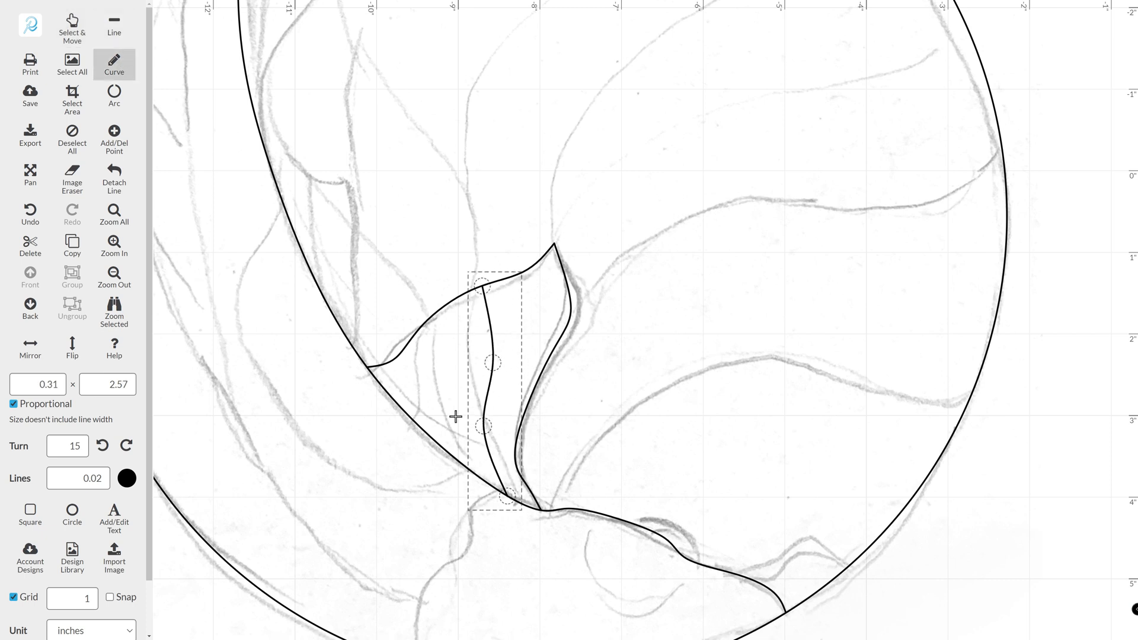
{"action": "left_click", "coordinate": [452, 456]}
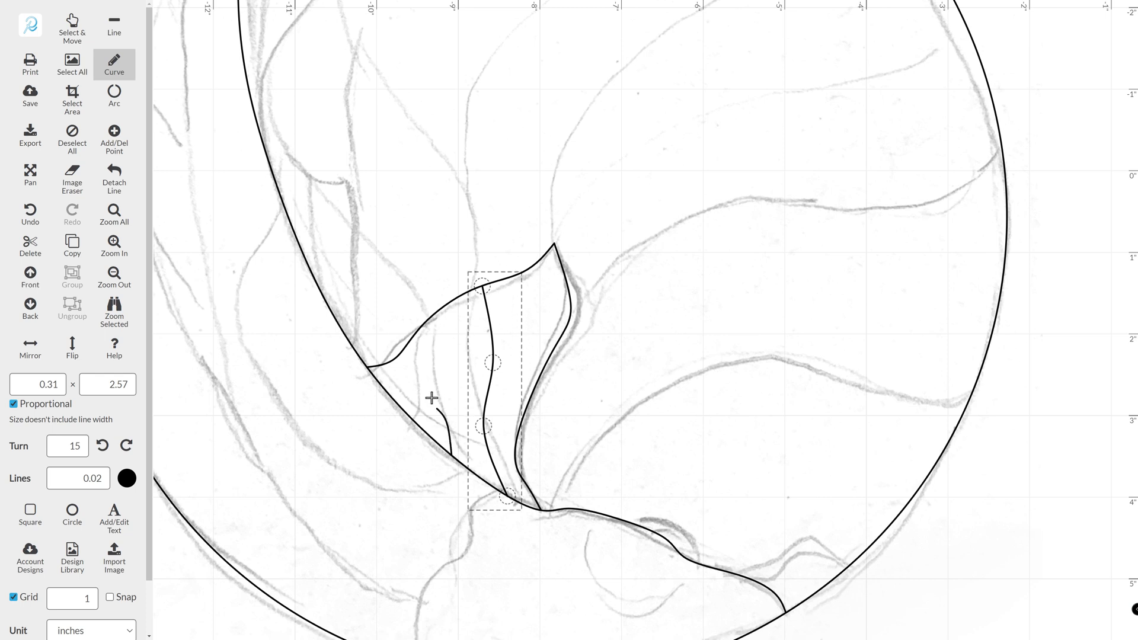
{"action": "left_click", "coordinate": [403, 353]}
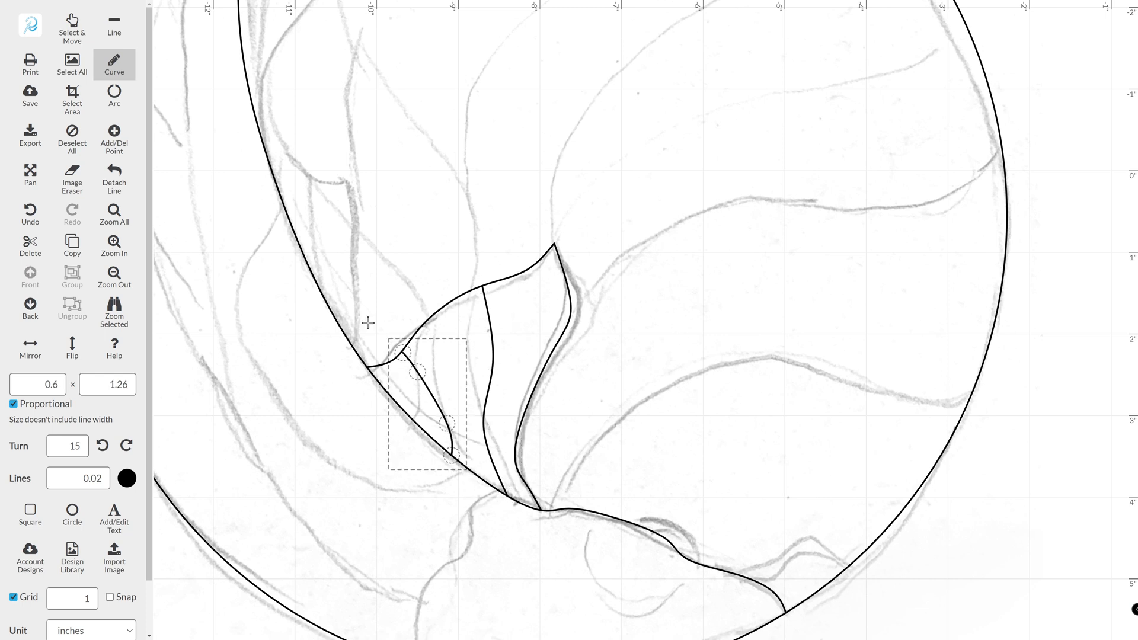
Fit the second inner curve's upper end to the edge and move its two middle points outward to smooth the bend
{"action": "left_click", "coordinate": [72, 30]}
{"action": "left_click", "coordinate": [401, 354]}
{"action": "left_click_drag", "start_coordinate": [401, 355], "coordinate": [410, 380]}
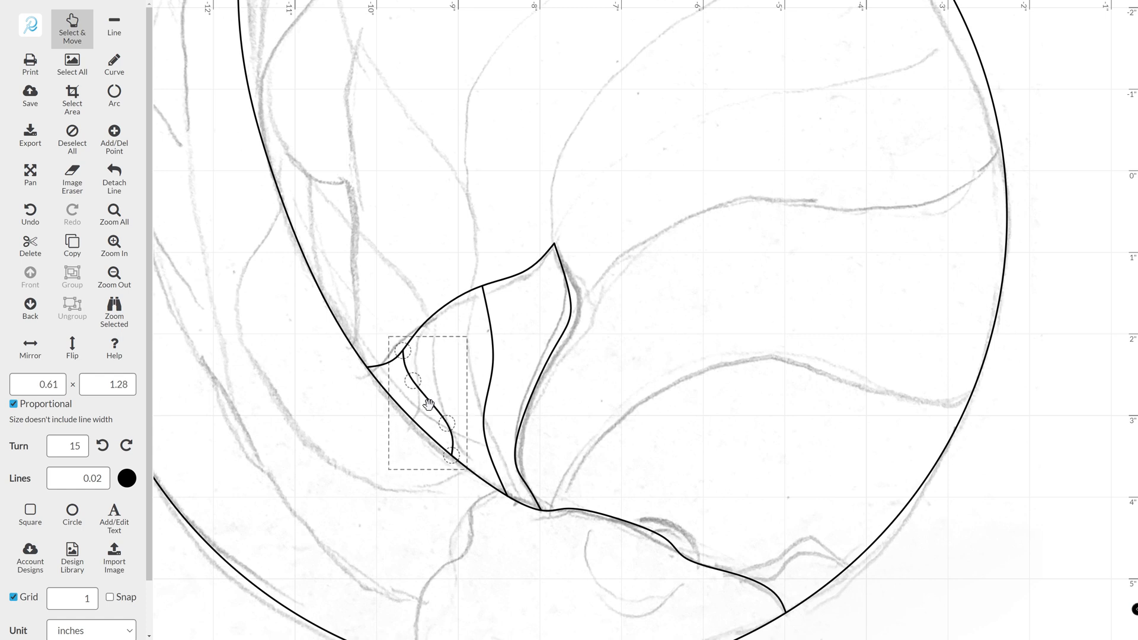
{"action": "left_click_drag", "start_coordinate": [444, 422], "coordinate": [436, 422]}
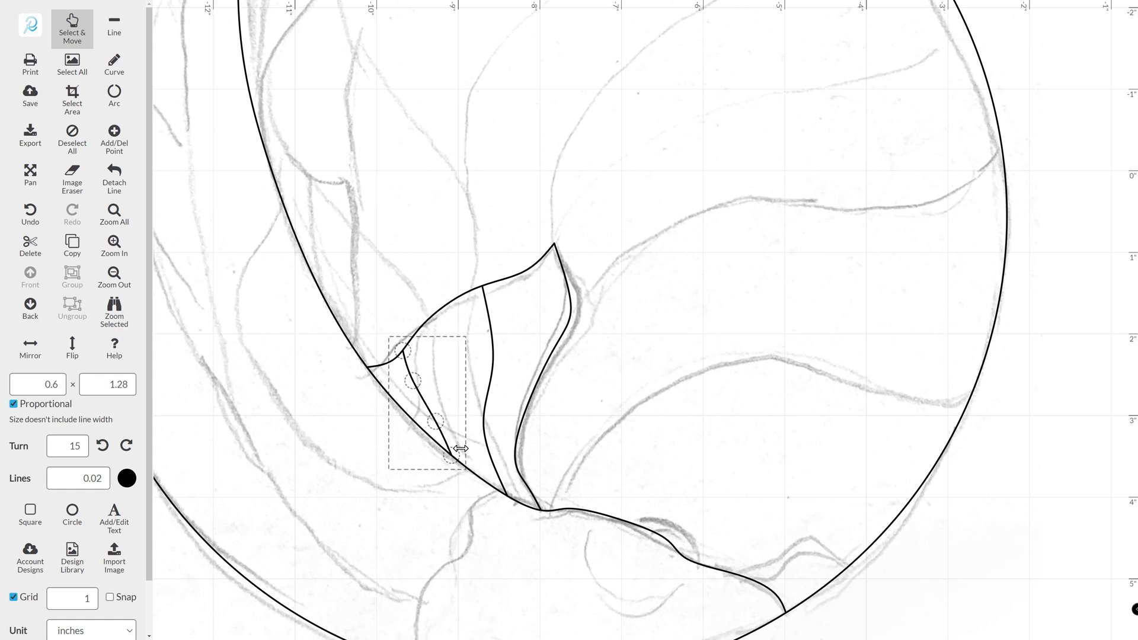
Trace the middle shape's right side with a curve about 0.15 by 2.08 inches and its top edge from the dividing line to that side
{"action": "scroll", "coordinate": [299, 278], "scroll_direction": "up", "scroll_amount": 3}
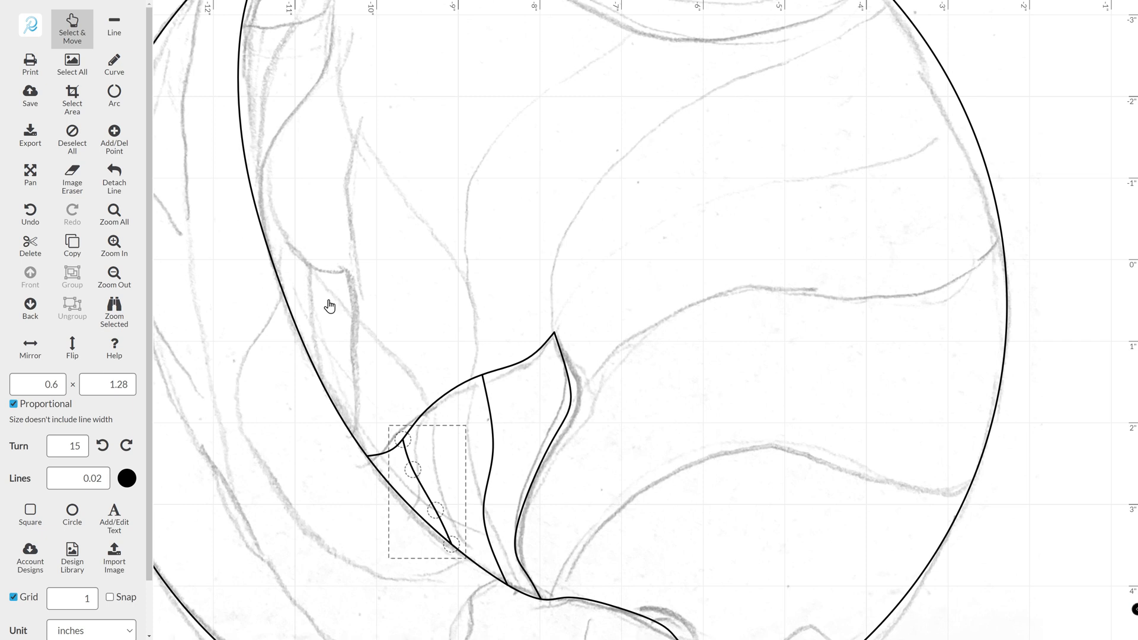
{"action": "left_click", "coordinate": [114, 64]}
{"action": "mouse_move", "coordinate": [355, 440]}
{"action": "left_mouse_down"}
{"action": "mouse_move", "coordinate": [335, 343]}
{"action": "mouse_move", "coordinate": [358, 271]}
{"action": "left_mouse_up"}
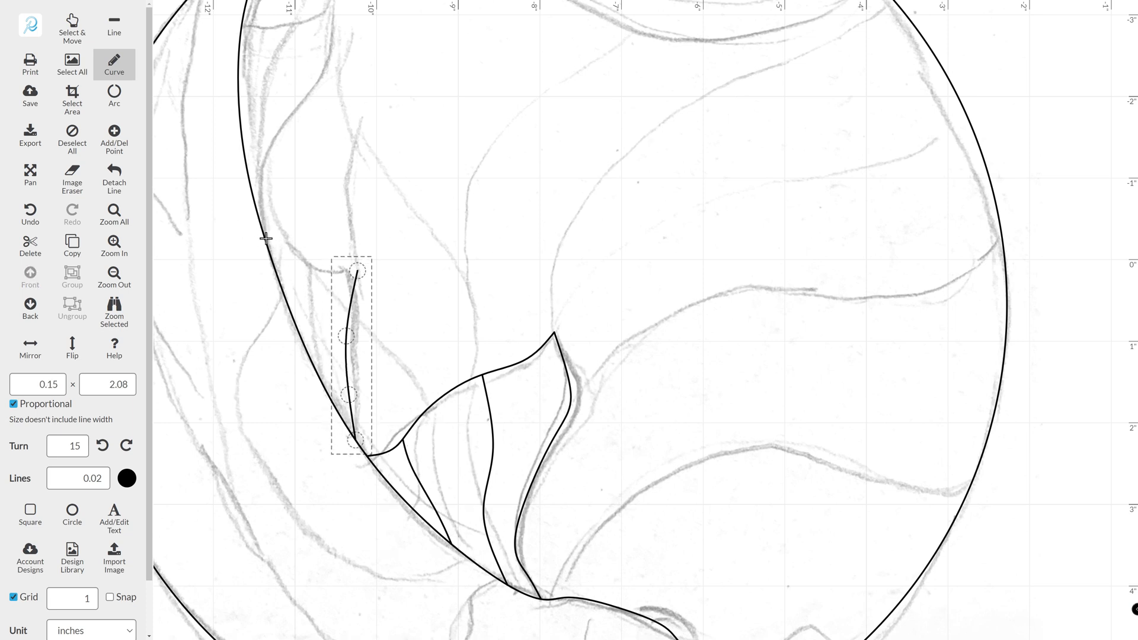
{"action": "mouse_move", "coordinate": [266, 239]}
{"action": "left_mouse_down"}
{"action": "mouse_move", "coordinate": [287, 262]}
{"action": "mouse_move", "coordinate": [355, 271]}
{"action": "left_mouse_up"}
Draw an inner curve about 0.08 by 1.18 inches in the middle shape, from the dividing line to its top edge
{"action": "left_click_drag", "start_coordinate": [314, 367], "coordinate": [307, 318]}
{"action": "left_click_drag", "start_coordinate": [303, 279], "coordinate": [307, 270]}
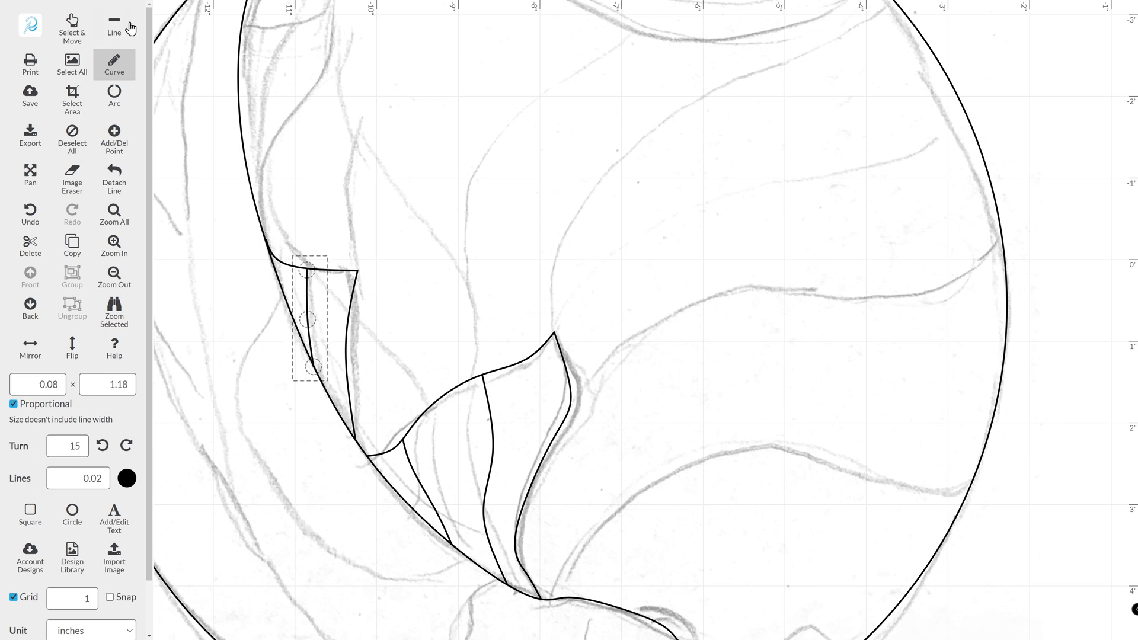
{"action": "left_click", "coordinate": [72, 29]}
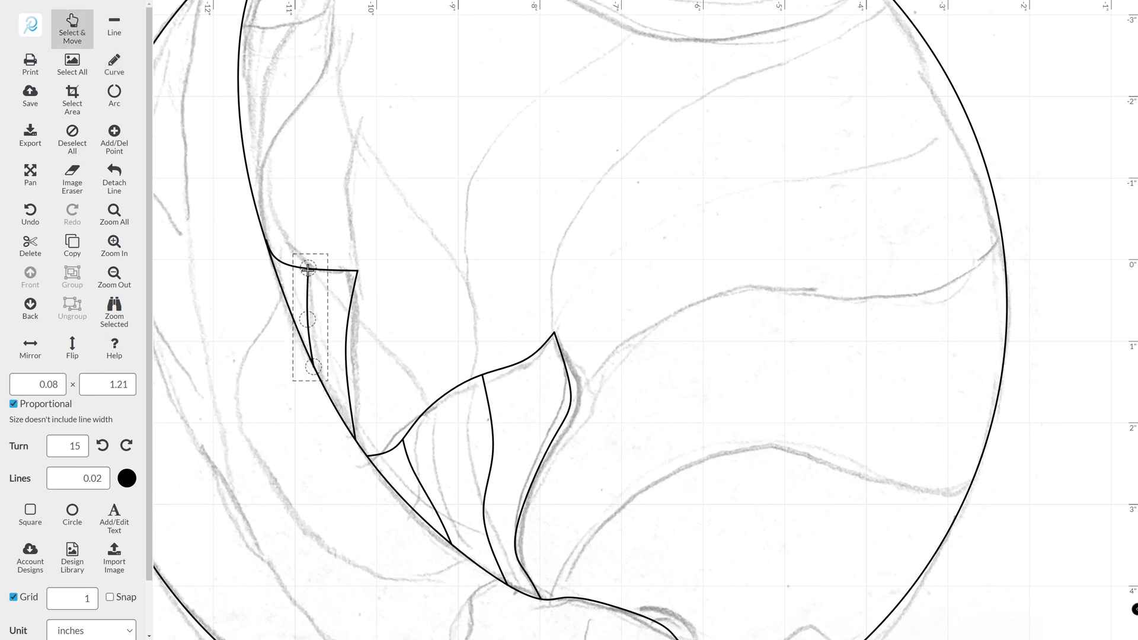
Raise the middle shape's upper right corner, add a point to reshape its top edge, and move the inner curve's upper end onto that edge
{"action": "left_click_drag", "start_coordinate": [309, 273], "coordinate": [354, 255]}
{"action": "left_click", "coordinate": [357, 271]}
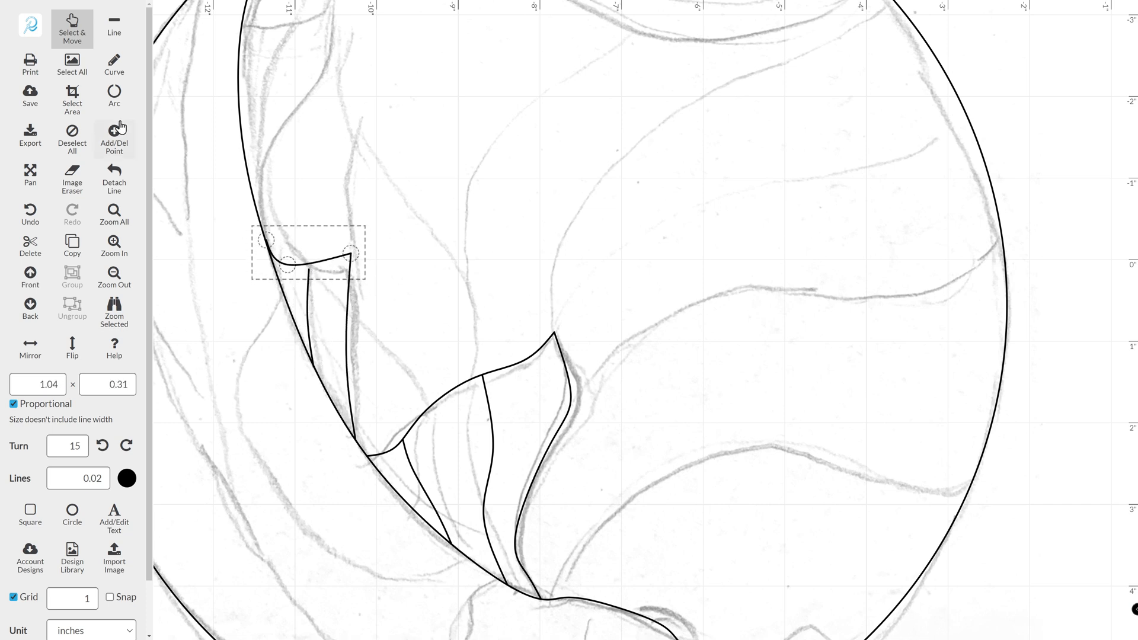
{"action": "left_click", "coordinate": [114, 140]}
{"action": "left_click", "coordinate": [313, 262]}
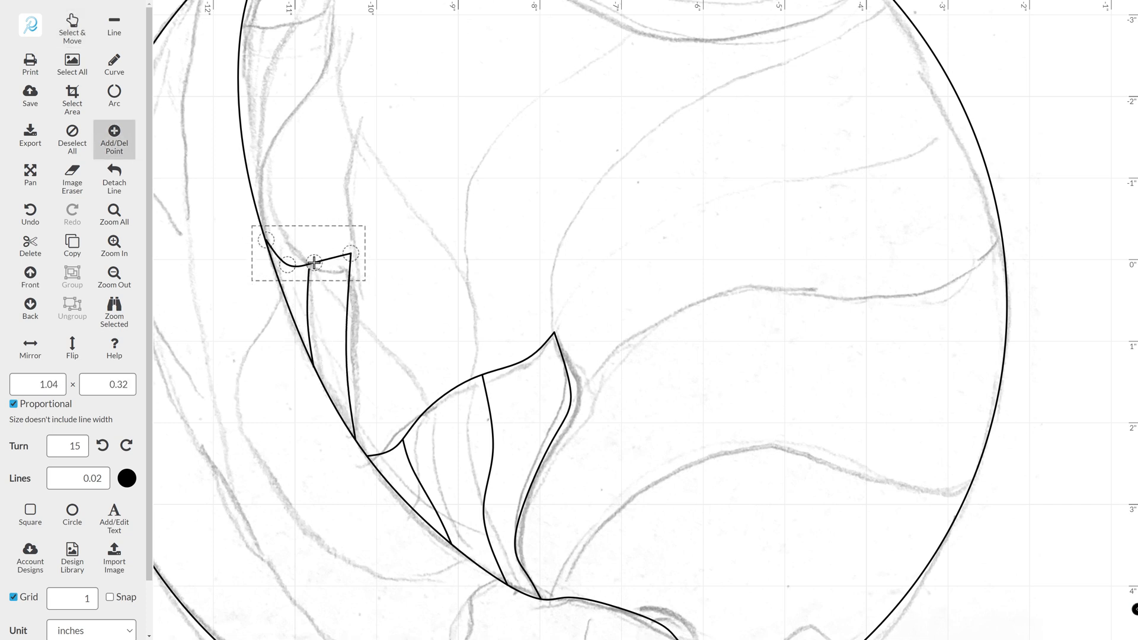
{"action": "left_click", "coordinate": [72, 28]}
{"action": "mouse_move", "coordinate": [318, 263]}
{"action": "left_mouse_down"}
{"action": "mouse_move", "coordinate": [324, 252]}
{"action": "mouse_move", "coordinate": [297, 261]}
{"action": "left_mouse_up"}
{"action": "left_click", "coordinate": [307, 305]}
Trace the uppermost small shape's right side from the dividing line to its tip, and its top edge about 1.07 by 0.26 inches
{"action": "scroll", "coordinate": [358, 278], "scroll_direction": "up", "scroll_amount": 3}
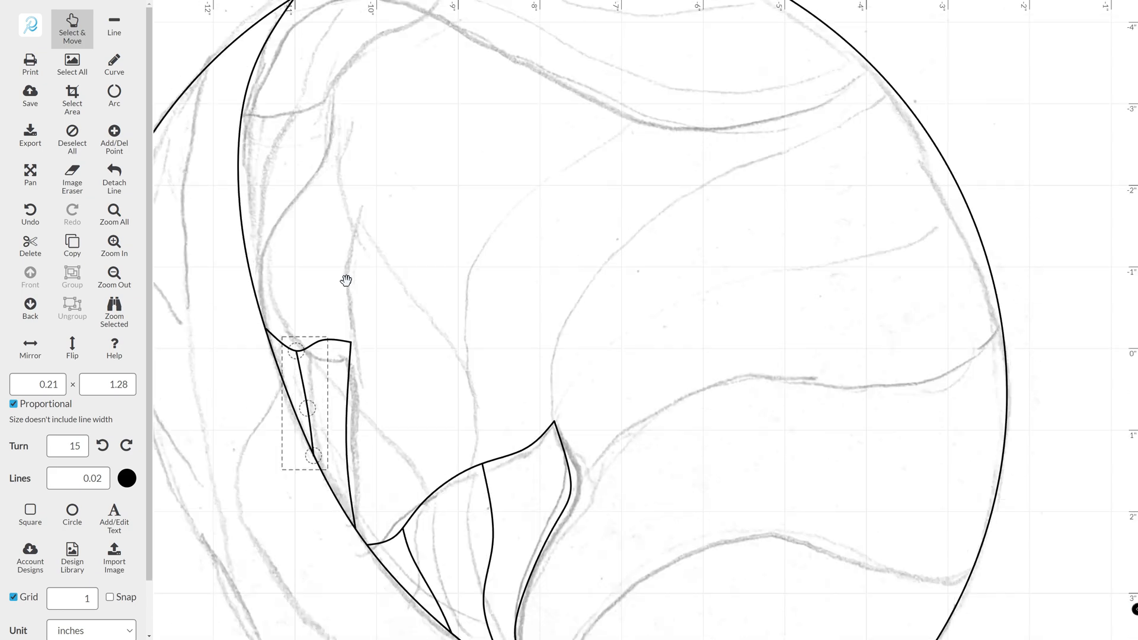
{"action": "left_click", "coordinate": [105, 74]}
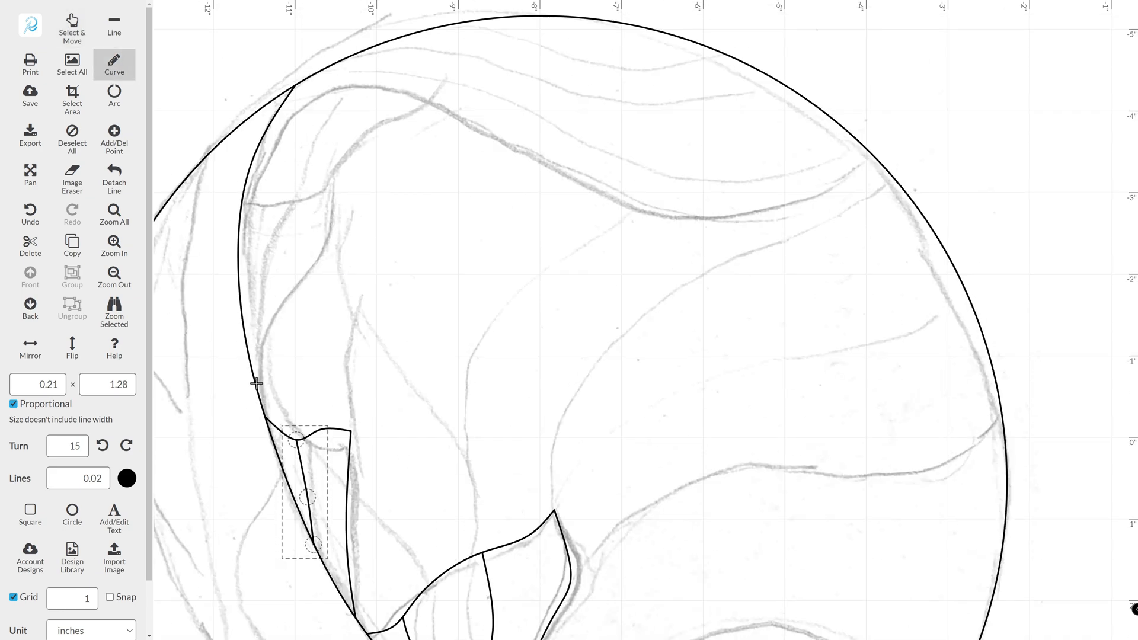
{"action": "mouse_move", "coordinate": [256, 378]}
{"action": "left_mouse_down"}
{"action": "mouse_move", "coordinate": [328, 186]}
{"action": "mouse_move", "coordinate": [230, 212]}
{"action": "mouse_move", "coordinate": [239, 209]}
{"action": "left_mouse_up"}
{"action": "left_click", "coordinate": [72, 29]}
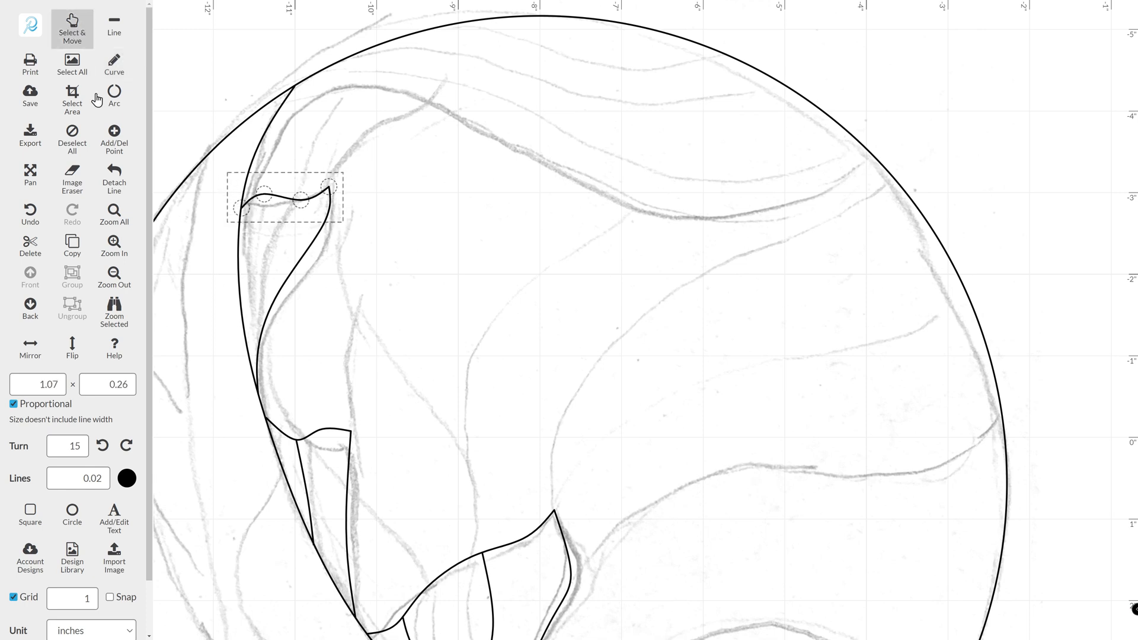
Draw an inner curve about 0.51 by 1.41 inches in the uppermost shape and fit its lower end onto the dividing line
{"action": "left_click", "coordinate": [114, 64]}
{"action": "left_click_drag", "start_coordinate": [242, 312], "coordinate": [278, 203]}
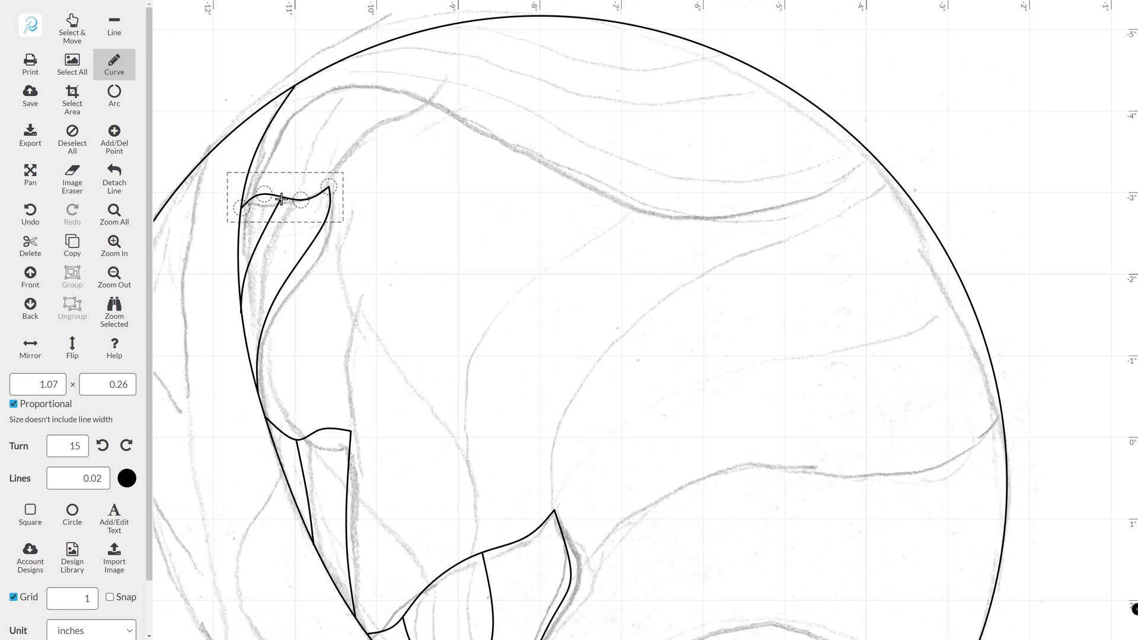
{"action": "left_click", "coordinate": [281, 199]}
{"action": "left_click", "coordinate": [58, 23]}
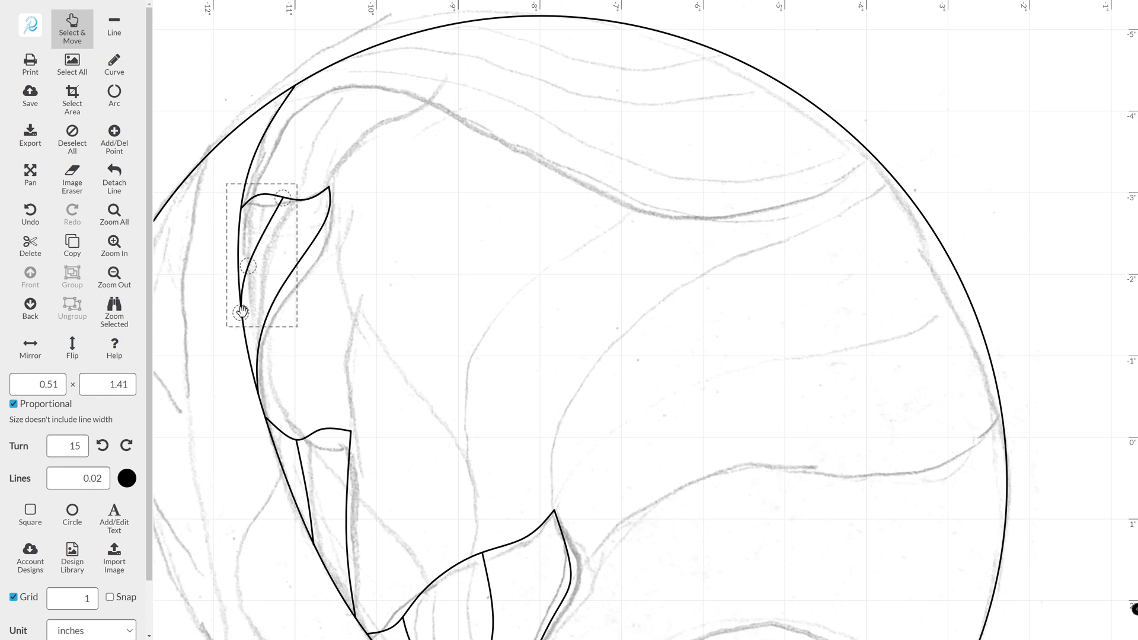
{"action": "left_click_drag", "start_coordinate": [243, 316], "coordinate": [241, 318]}
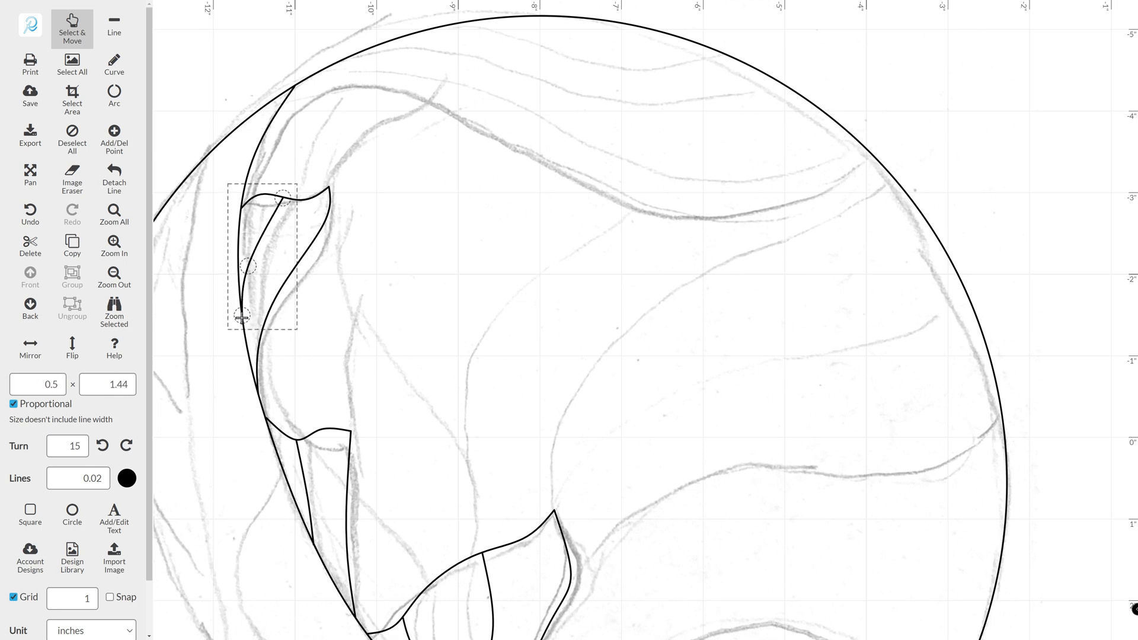
Trace the sketch's long upper line with a curve about 7.14 by 1.75 inches, from the dividing line's upper end to the circle's upper right edge
{"action": "left_click", "coordinate": [369, 291]}
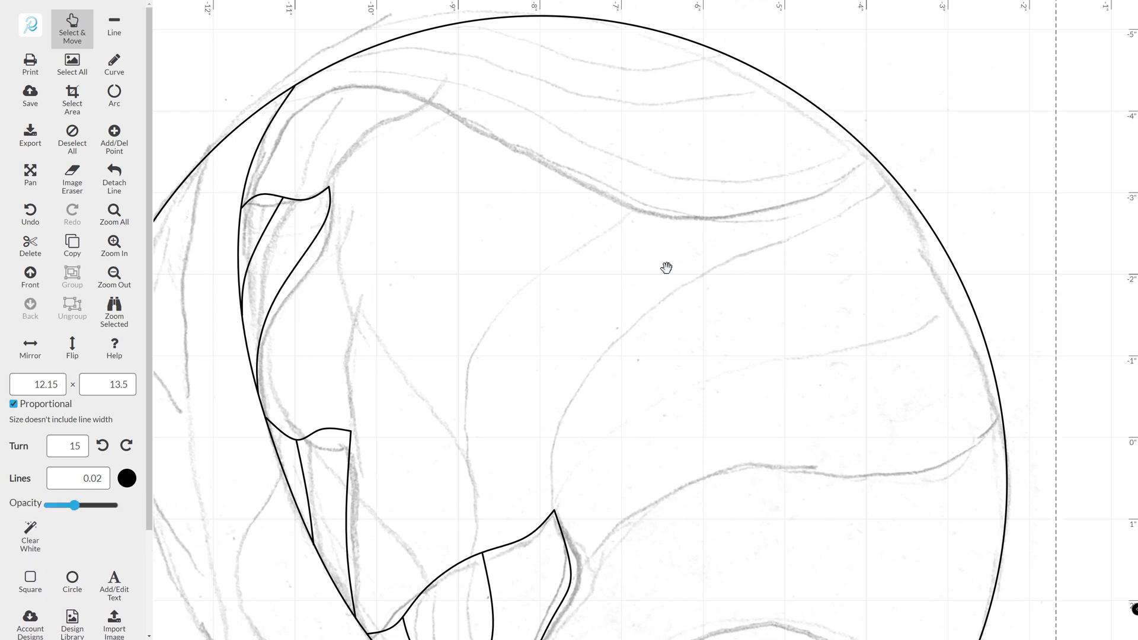
{"action": "scroll", "coordinate": [667, 268], "scroll_direction": "up", "scroll_amount": 1}
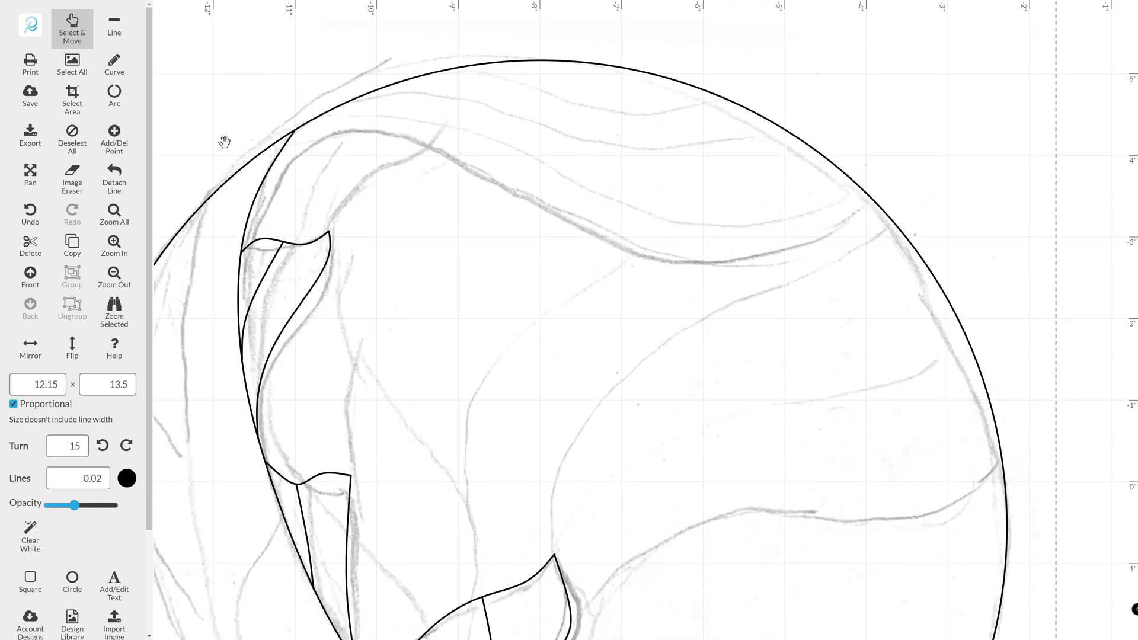
{"action": "left_click", "coordinate": [114, 75]}
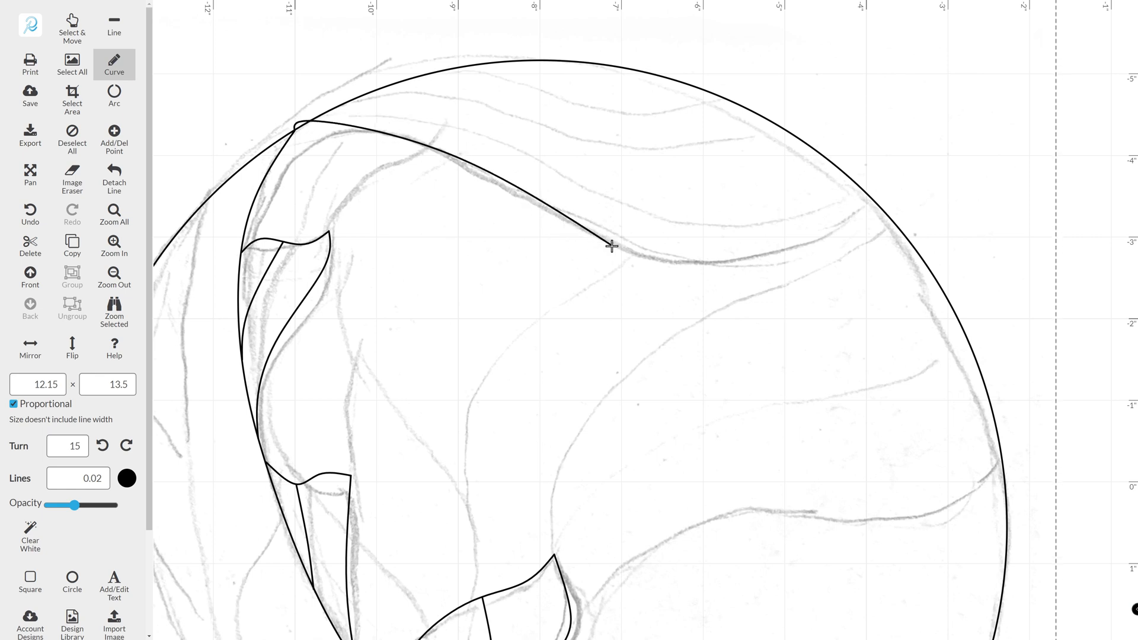
{"action": "left_click", "coordinate": [878, 207]}
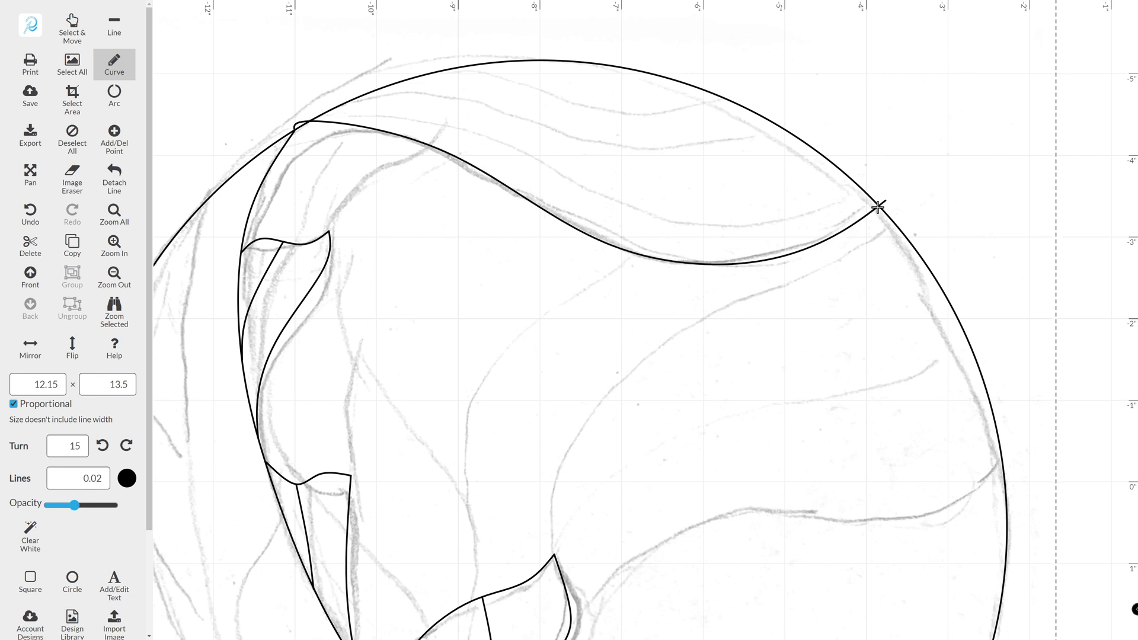
Move the long curve's second point to the right to smooth its start and fit its right end onto the circle
{"action": "left_click", "coordinate": [73, 28]}
{"action": "left_click_drag", "start_coordinate": [319, 122], "coordinate": [346, 121]}
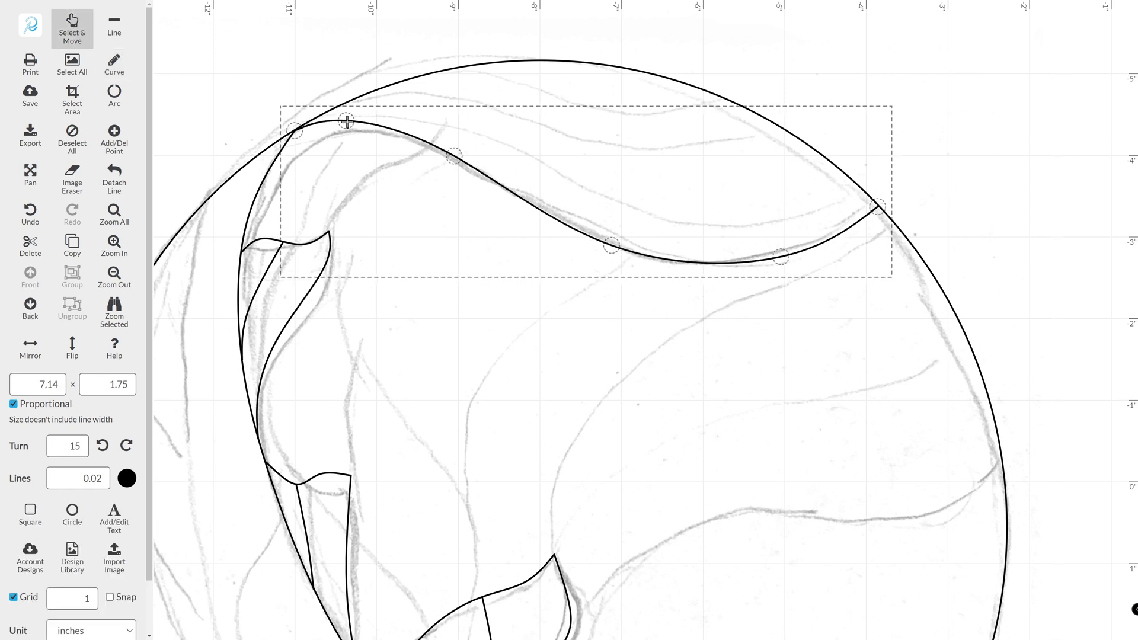
{"action": "left_click_drag", "start_coordinate": [879, 207], "coordinate": [880, 211]}
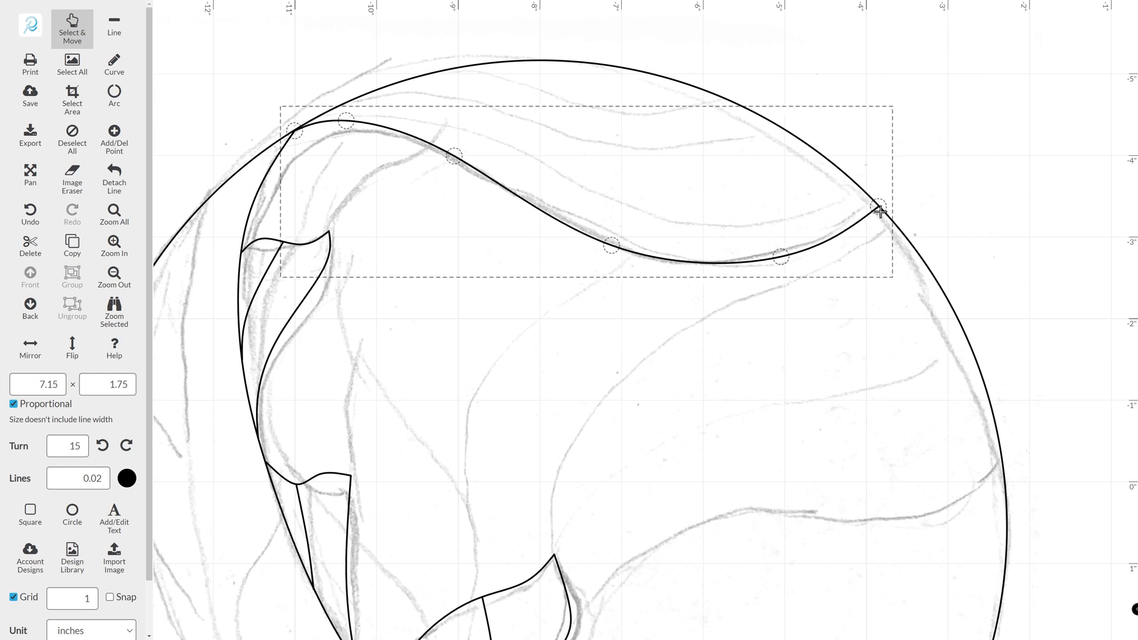
Trace two wavy curves above the long upper line, about 6.12 by 1.46 inches and about 3.55 by 0.9 inches
{"action": "left_click", "coordinate": [114, 64]}
{"action": "mouse_move", "coordinate": [338, 105]}
{"action": "left_mouse_down"}
{"action": "mouse_move", "coordinate": [410, 94]}
{"action": "mouse_move", "coordinate": [503, 114]}
{"action": "mouse_move", "coordinate": [592, 186]}
{"action": "mouse_move", "coordinate": [716, 212]}
{"action": "mouse_move", "coordinate": [838, 169]}
{"action": "left_mouse_up"}
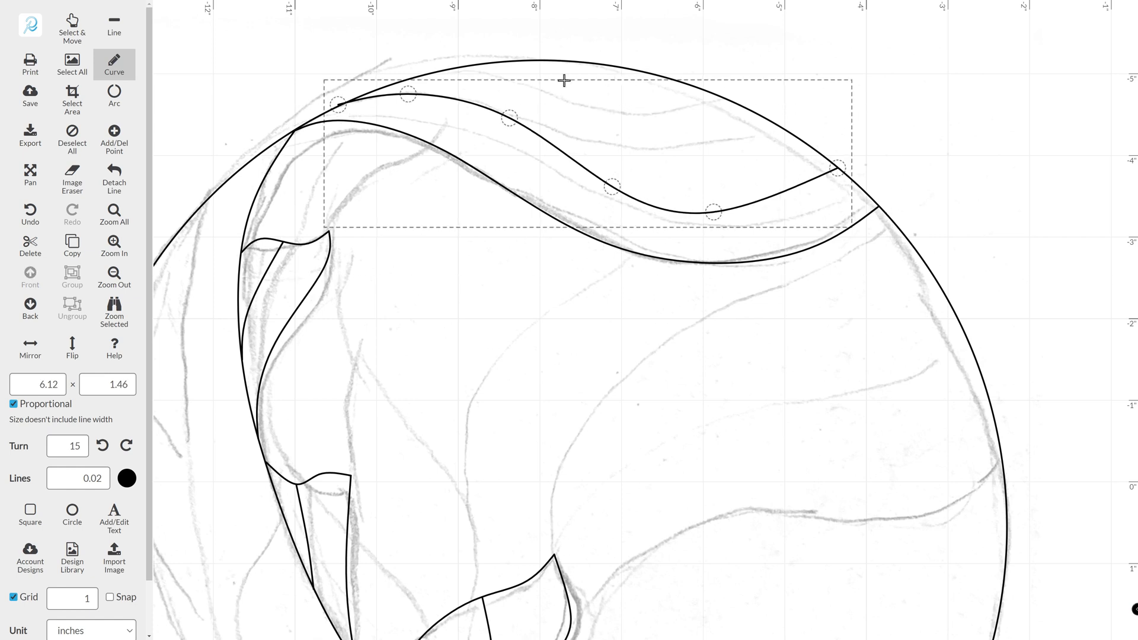
{"action": "mouse_move", "coordinate": [473, 65]}
{"action": "left_mouse_down"}
{"action": "mouse_move", "coordinate": [553, 76]}
{"action": "mouse_move", "coordinate": [611, 117]}
{"action": "mouse_move", "coordinate": [749, 109]}
{"action": "mouse_move", "coordinate": [686, 137]}
{"action": "mouse_move", "coordinate": [763, 120]}
{"action": "left_mouse_up"}
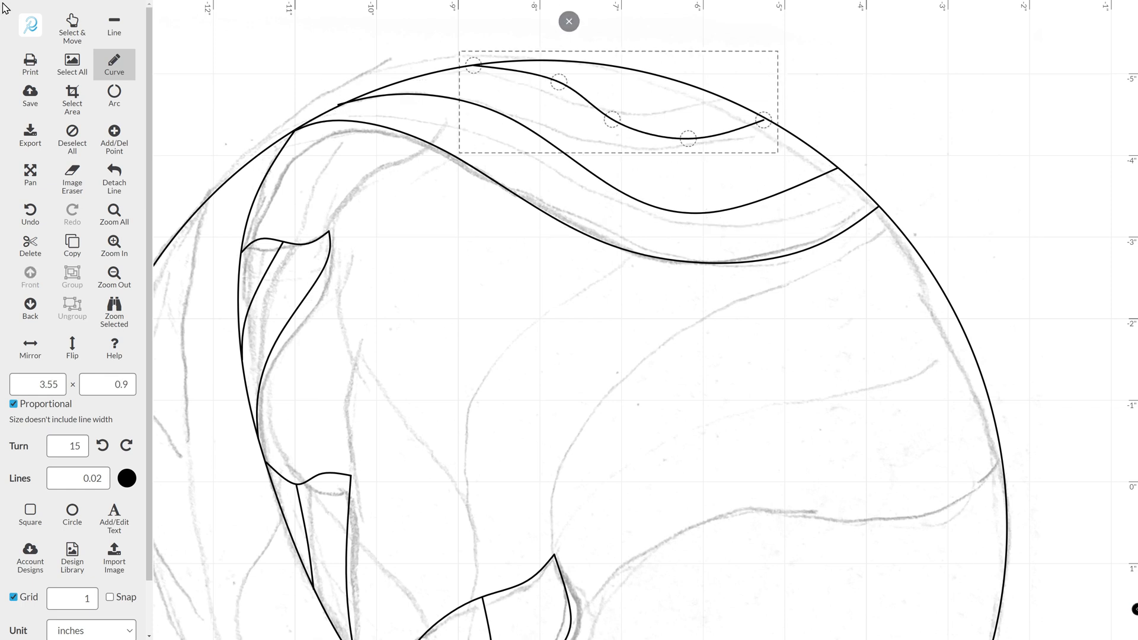
Fit the middle wavy curve's left end and the uppermost wavy curve's right end onto the circle
{"action": "left_click", "coordinate": [70, 25]}
{"action": "left_click", "coordinate": [417, 96]}
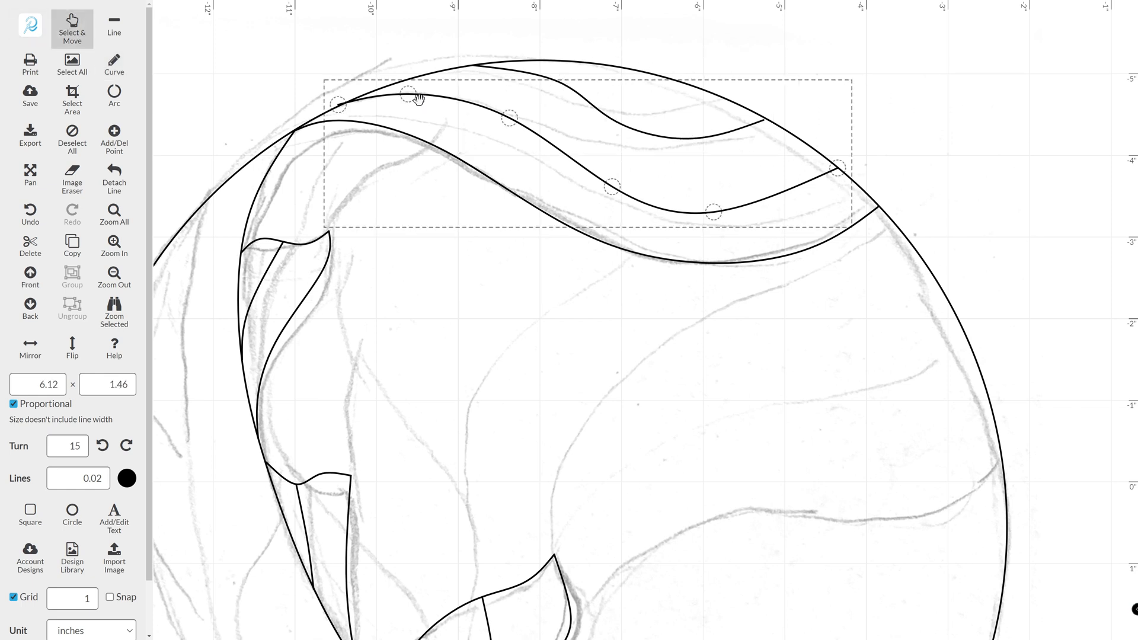
{"action": "left_click_drag", "start_coordinate": [338, 107], "coordinate": [340, 105]}
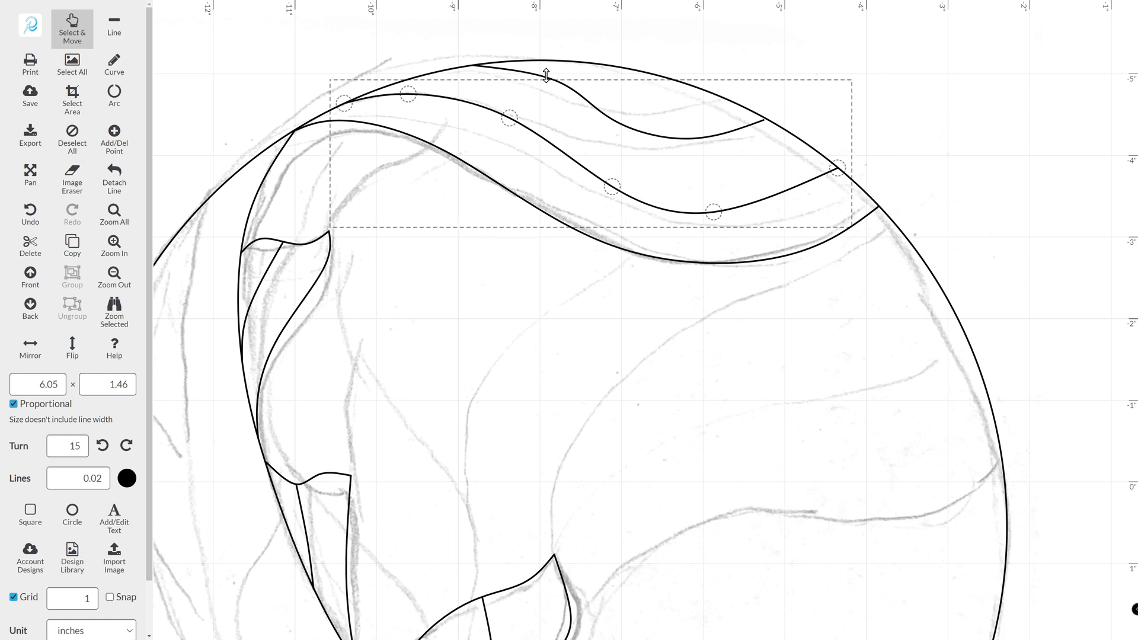
{"action": "left_click", "coordinate": [493, 65]}
{"action": "left_click_drag", "start_coordinate": [763, 121], "coordinate": [768, 121]}
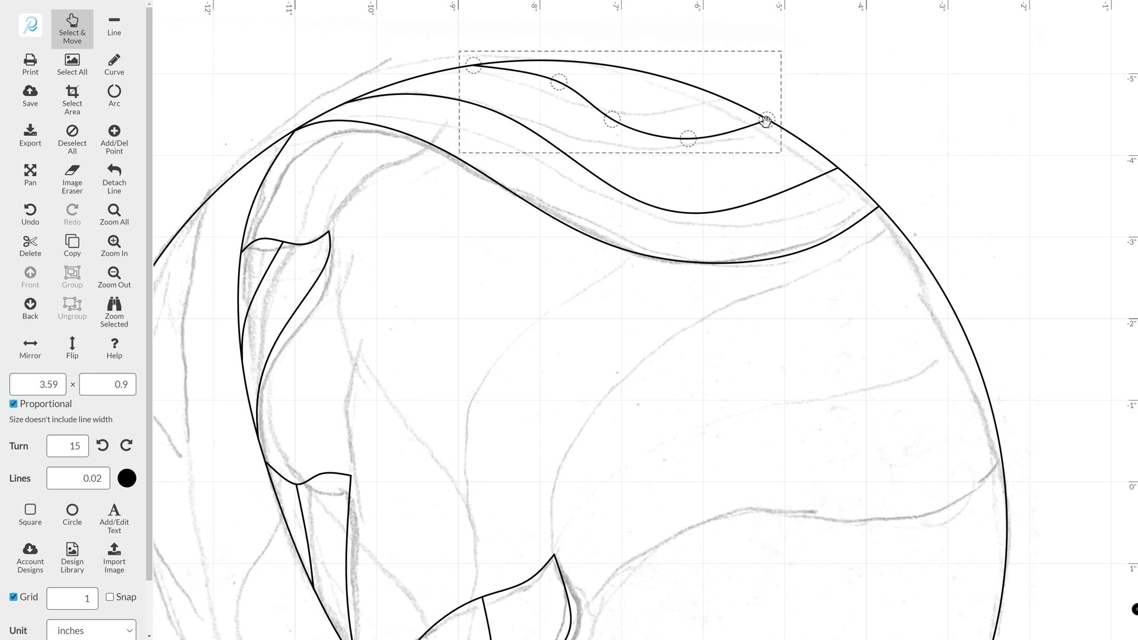
{"action": "left_click", "coordinate": [521, 299]}
Draw an arc over the small bump on the dividing line's lower part and flatten it to about 0.87 by 0.49 inches
{"action": "scroll", "coordinate": [653, 296], "scroll_direction": "down", "scroll_amount": 3}
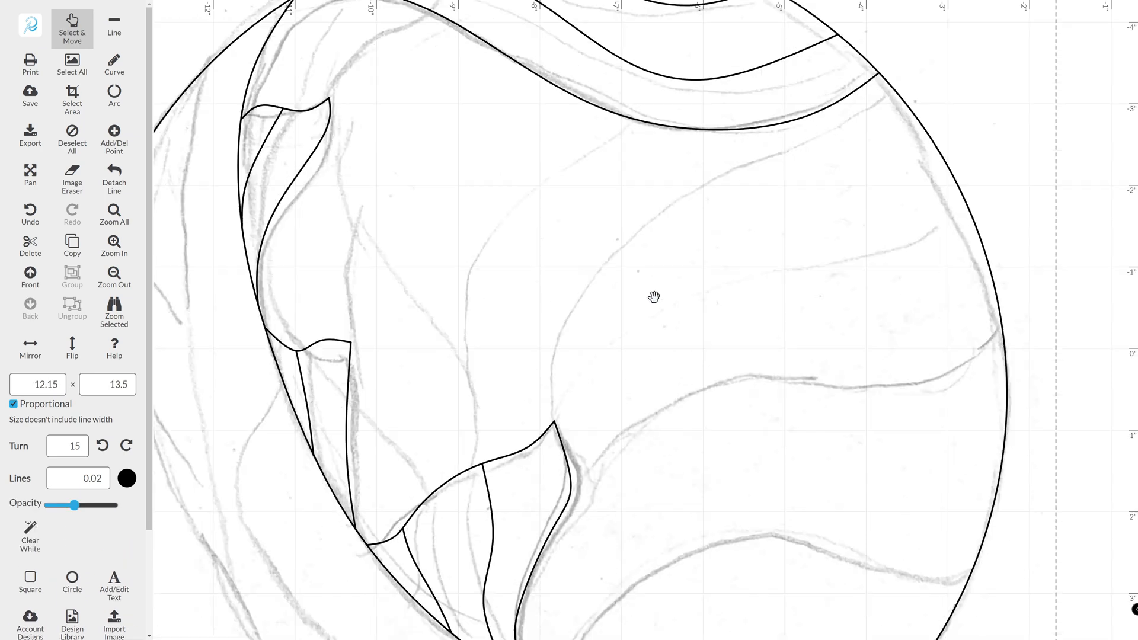
{"action": "scroll", "coordinate": [653, 296], "scroll_direction": "down", "scroll_amount": 6}
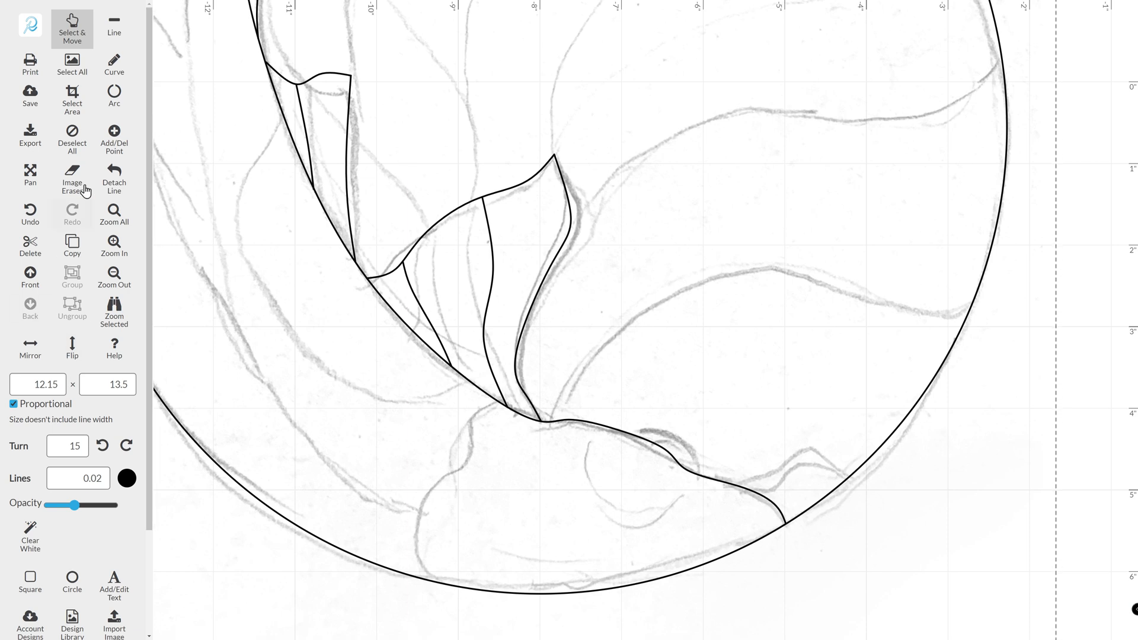
{"action": "left_click", "coordinate": [126, 89]}
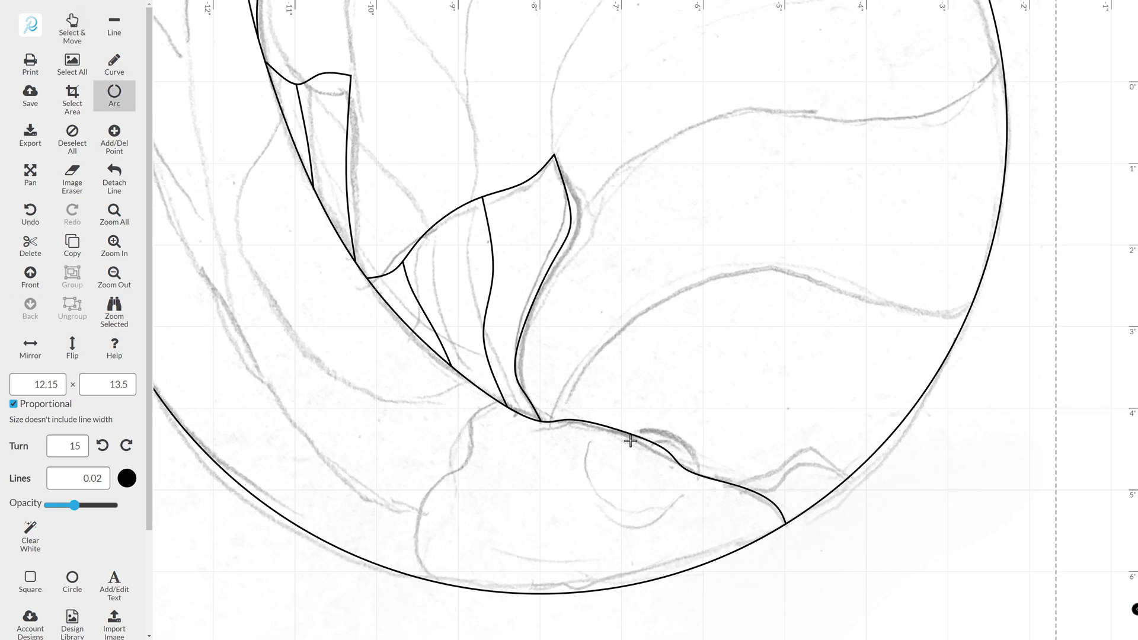
{"action": "left_click", "coordinate": [683, 446]}
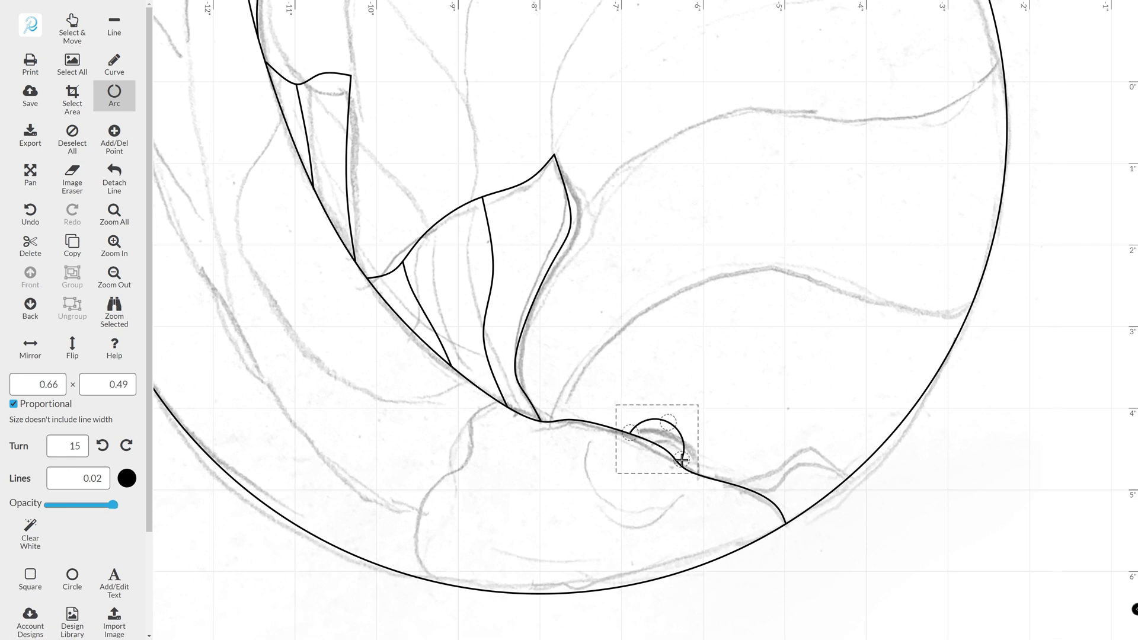
{"action": "left_click", "coordinate": [72, 26]}
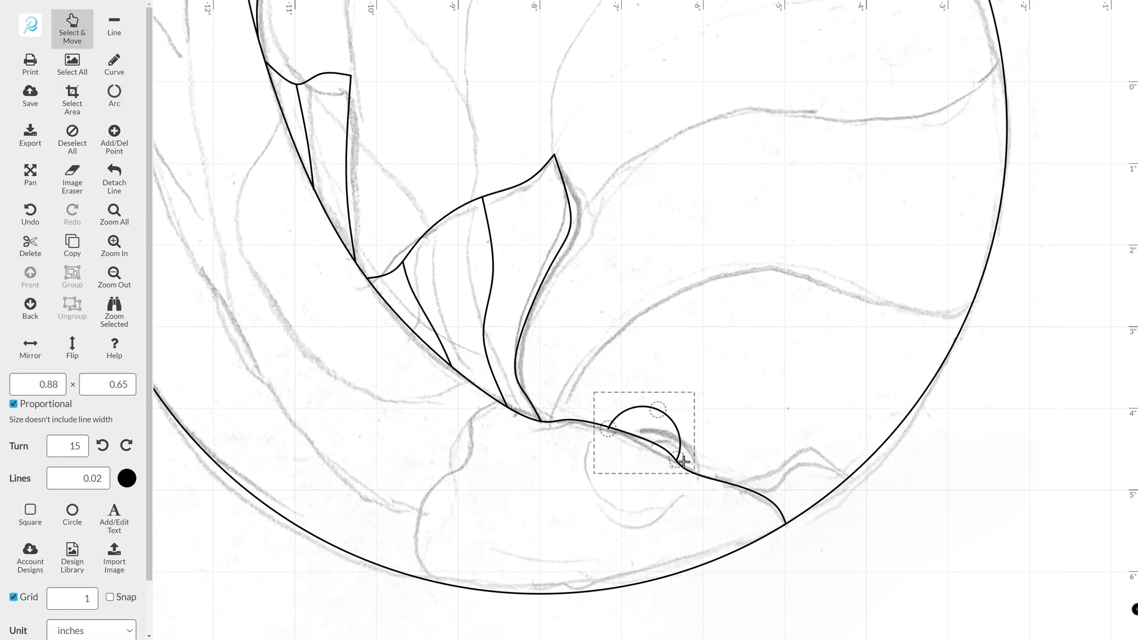
{"action": "mouse_move", "coordinate": [656, 410]}
{"action": "left_mouse_down"}
{"action": "mouse_move", "coordinate": [605, 426]}
{"action": "mouse_move", "coordinate": [654, 422]}
{"action": "left_mouse_up"}
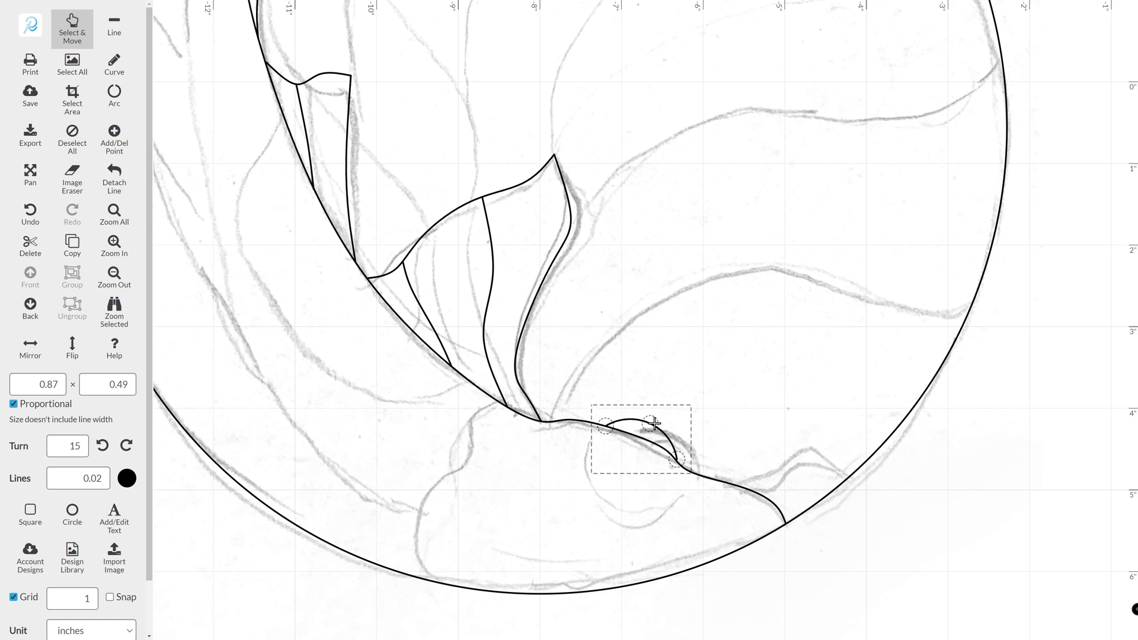
Trace the small peak from the dividing line's lower end to the circle, adding a point and shaping the curve to about 1.47 by 0.34 inches
{"action": "left_click", "coordinate": [132, 71]}
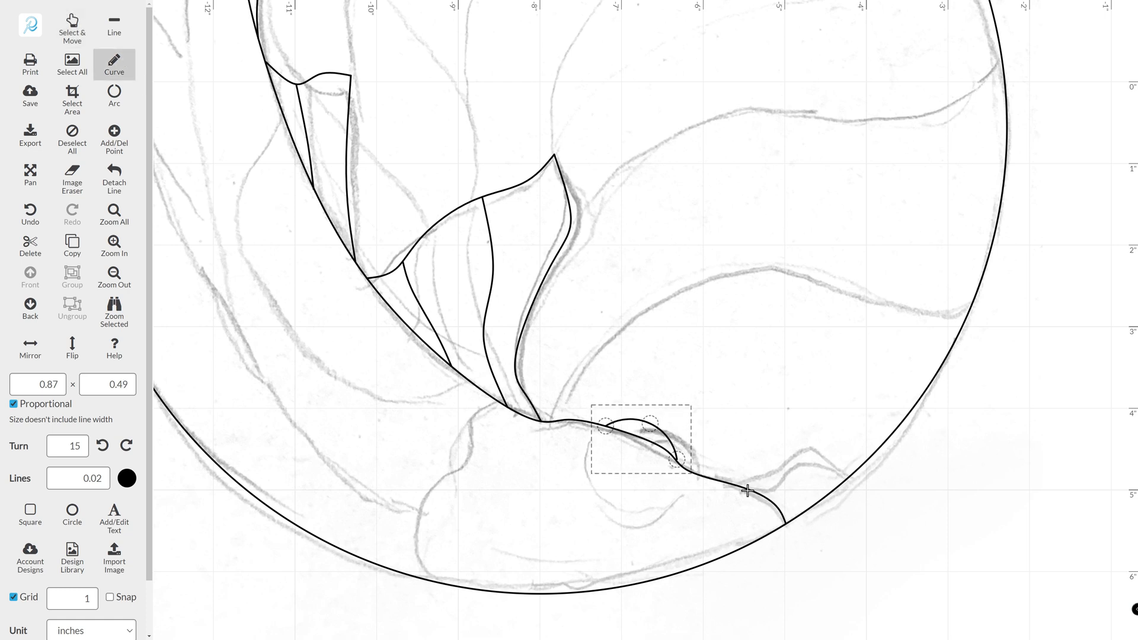
{"action": "mouse_move", "coordinate": [747, 491]}
{"action": "left_mouse_down"}
{"action": "mouse_move", "coordinate": [763, 474]}
{"action": "mouse_move", "coordinate": [756, 457]}
{"action": "mouse_move", "coordinate": [842, 457]}
{"action": "mouse_move", "coordinate": [851, 474]}
{"action": "left_mouse_up"}
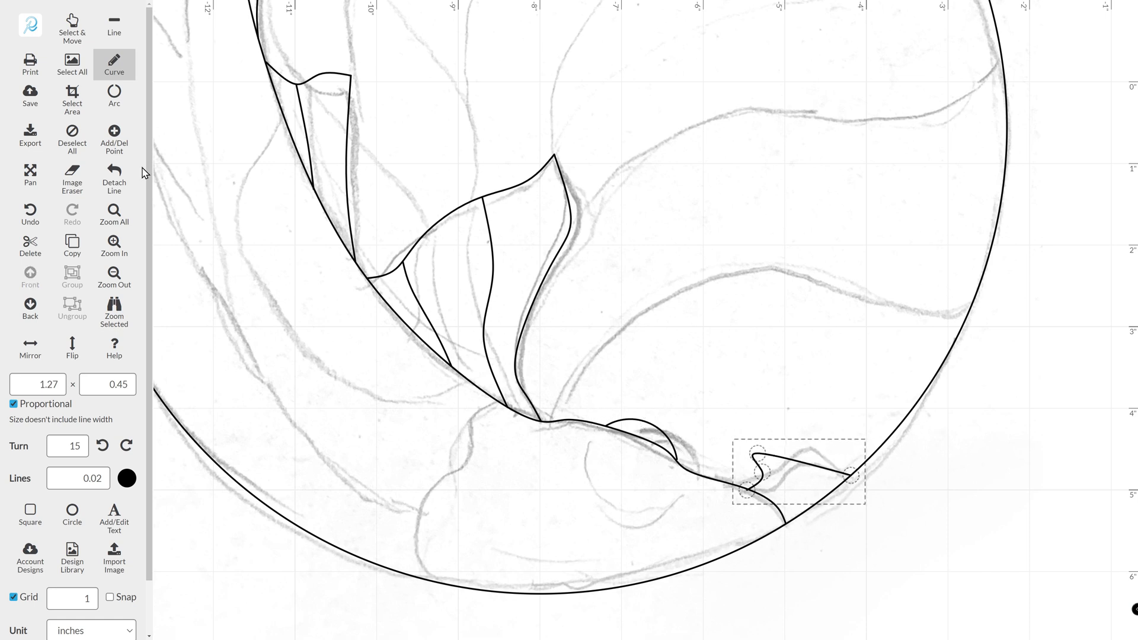
{"action": "left_click", "coordinate": [72, 25]}
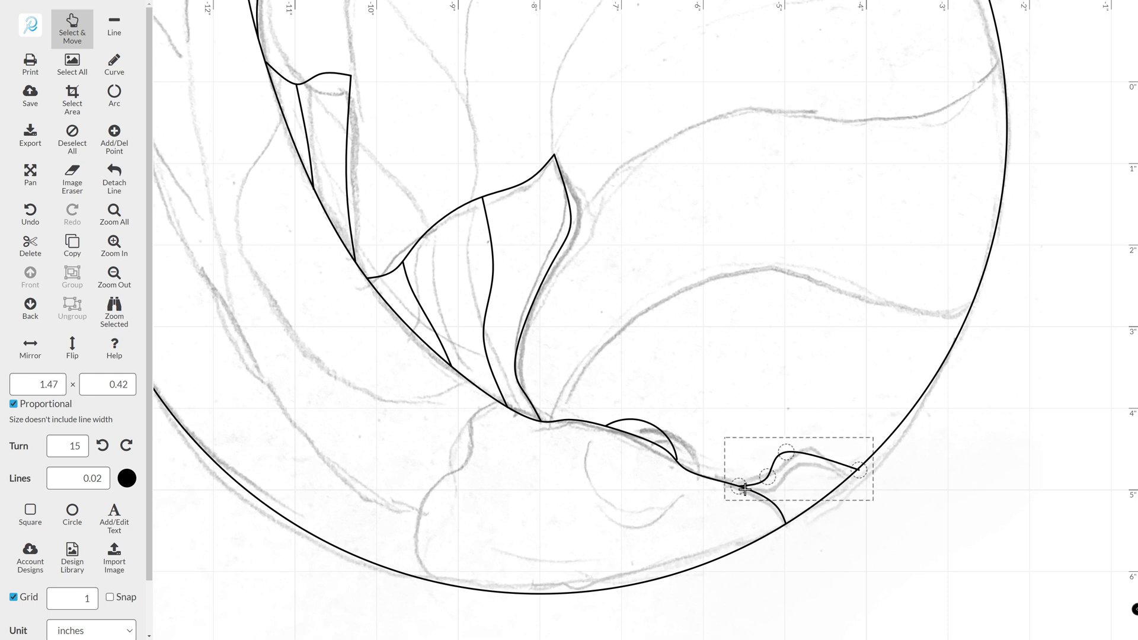
{"action": "left_click", "coordinate": [113, 142]}
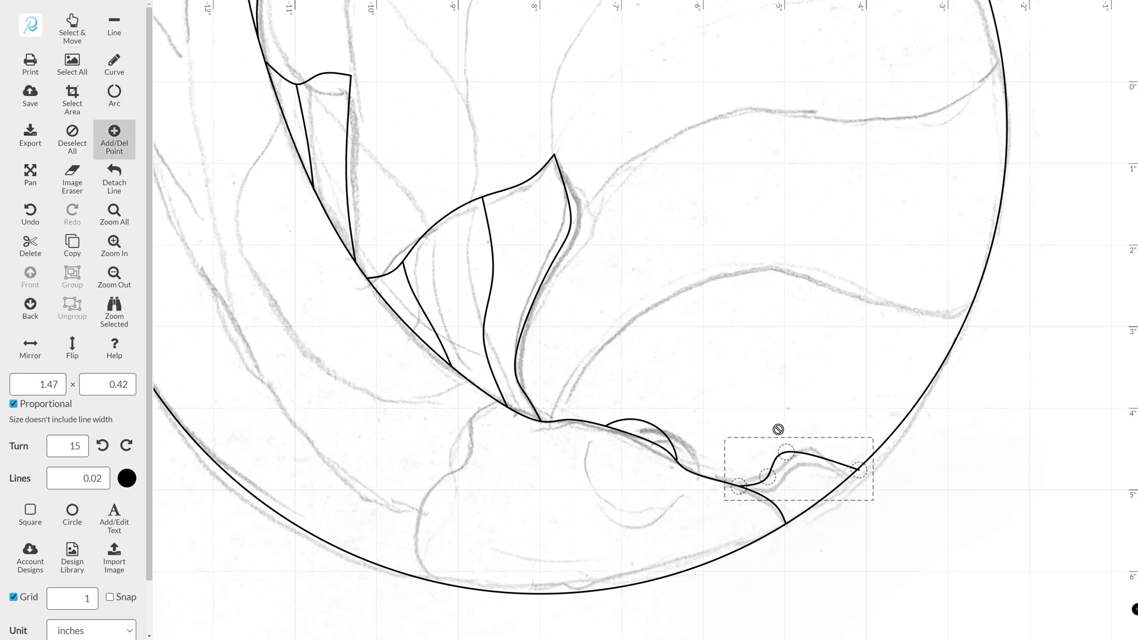
{"action": "left_click", "coordinate": [71, 28]}
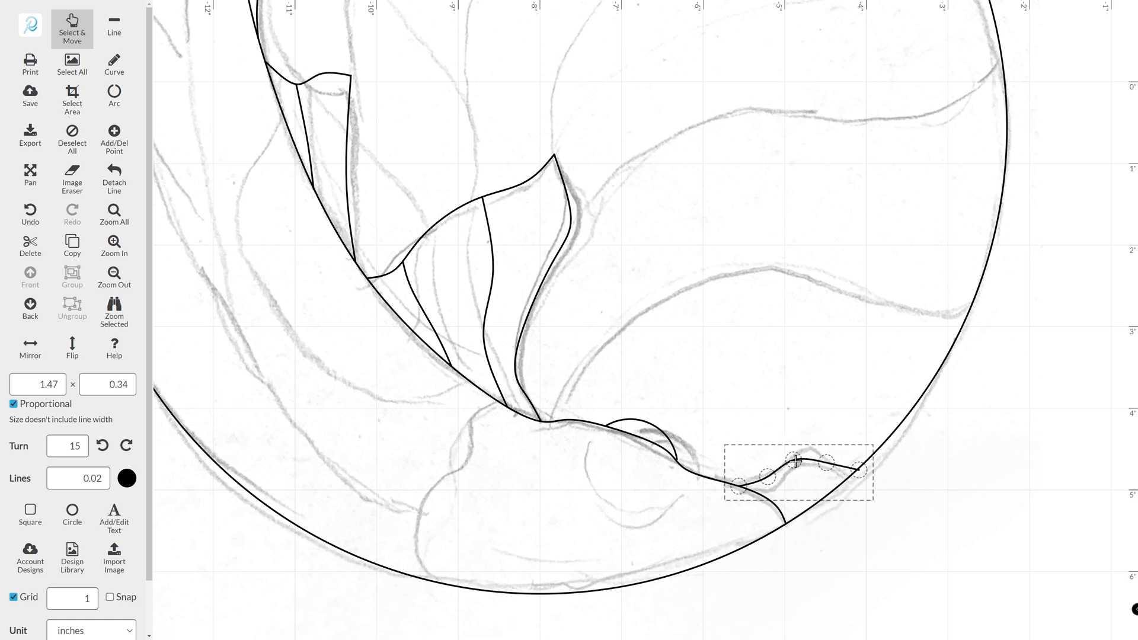
{"action": "left_click", "coordinate": [616, 551]}
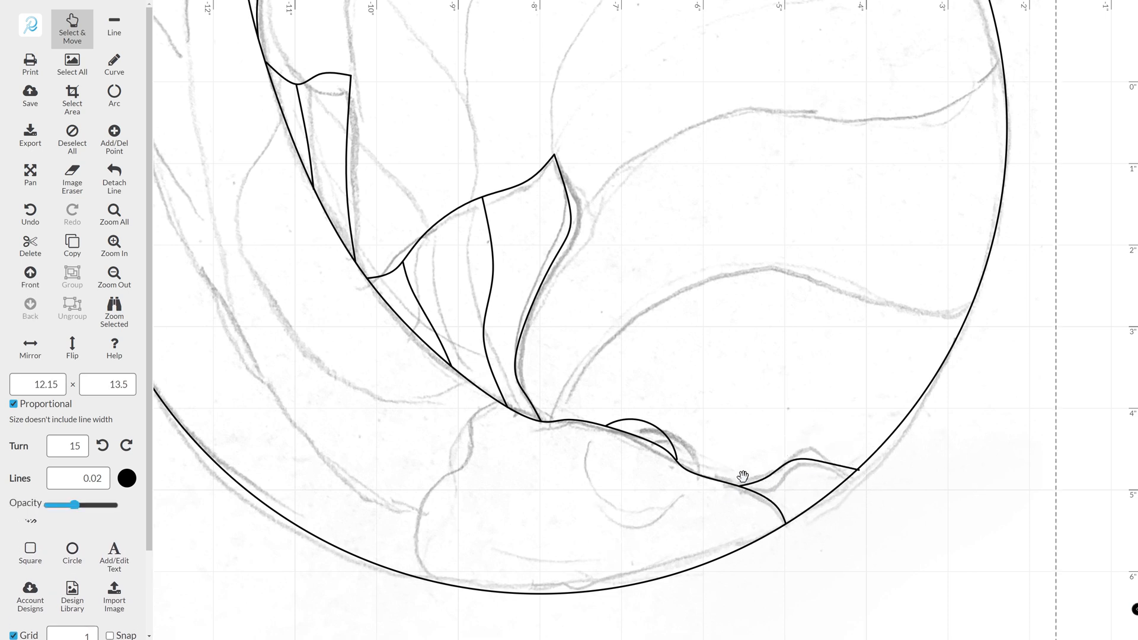
Draw a second curve about 1.03 by 0.31 inches just below the small peak, from the dividing line to the circle
{"action": "left_click", "coordinate": [118, 70]}
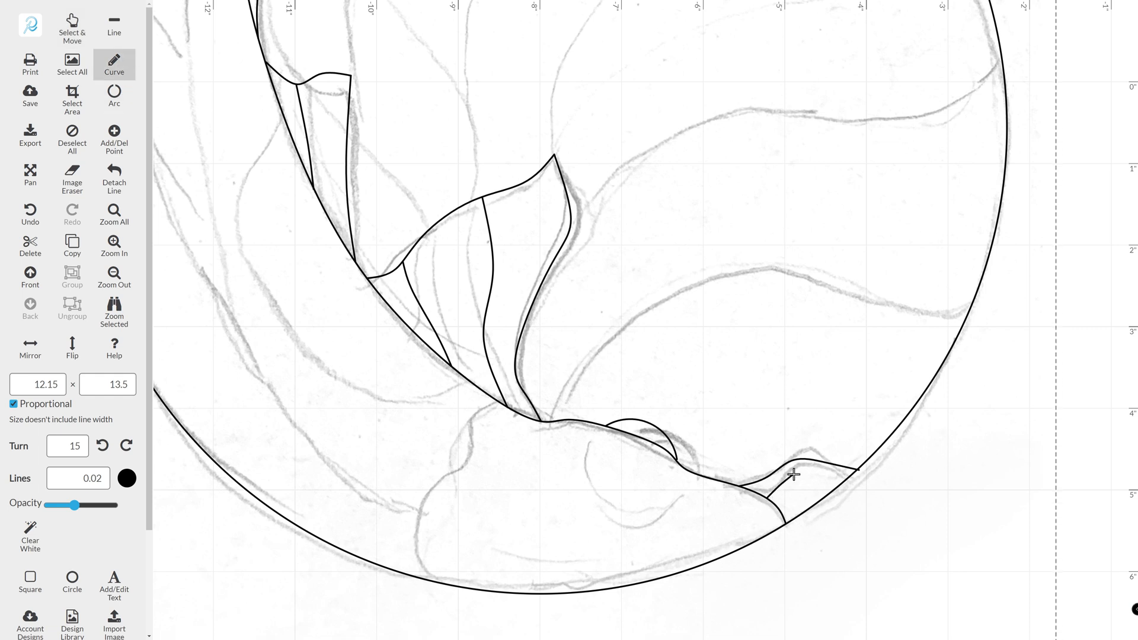
{"action": "left_click_drag", "start_coordinate": [793, 474], "coordinate": [851, 476]}
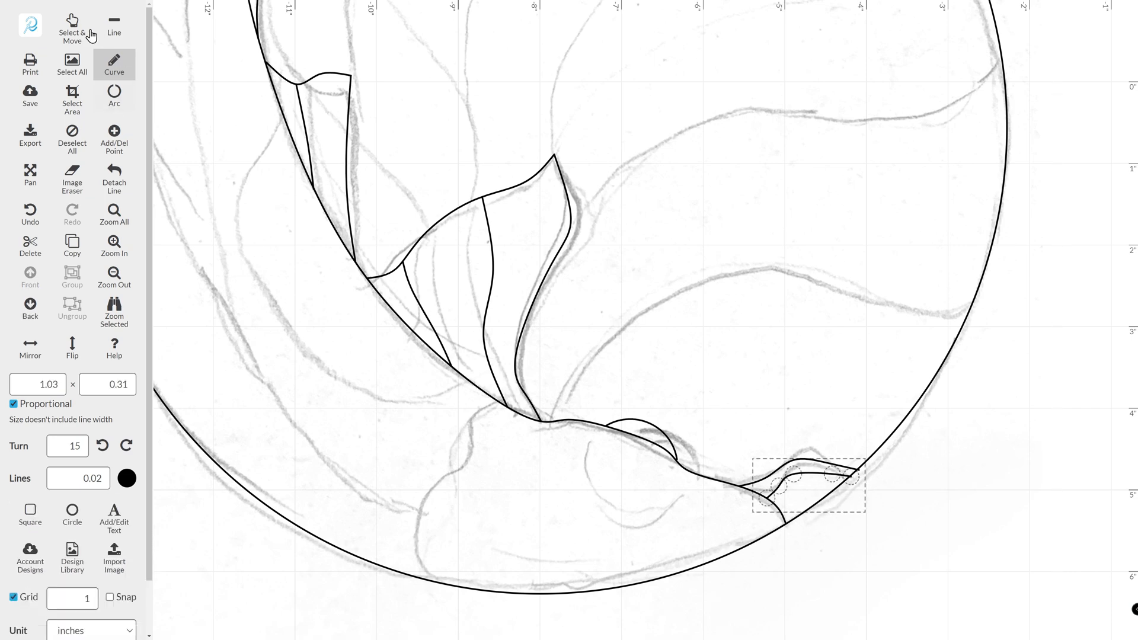
{"action": "left_click", "coordinate": [71, 26]}
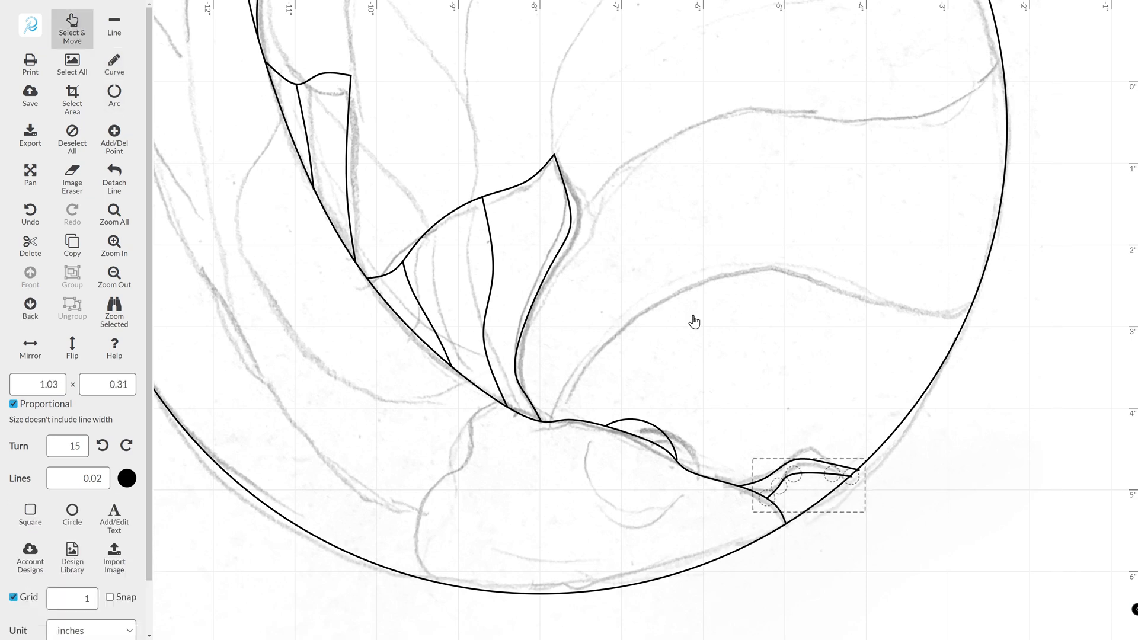
Fit the right end of the small peak's upper curve onto the circle
{"action": "left_click", "coordinate": [922, 463]}
{"action": "scroll", "coordinate": [922, 462], "scroll_direction": "up", "scroll_amount": 2}
{"action": "scroll", "coordinate": [922, 463], "scroll_direction": "up", "scroll_amount": 1}
{"action": "key", "text": "Right"}
{"action": "key", "text": "Right"}
{"action": "key", "text": "Right"}
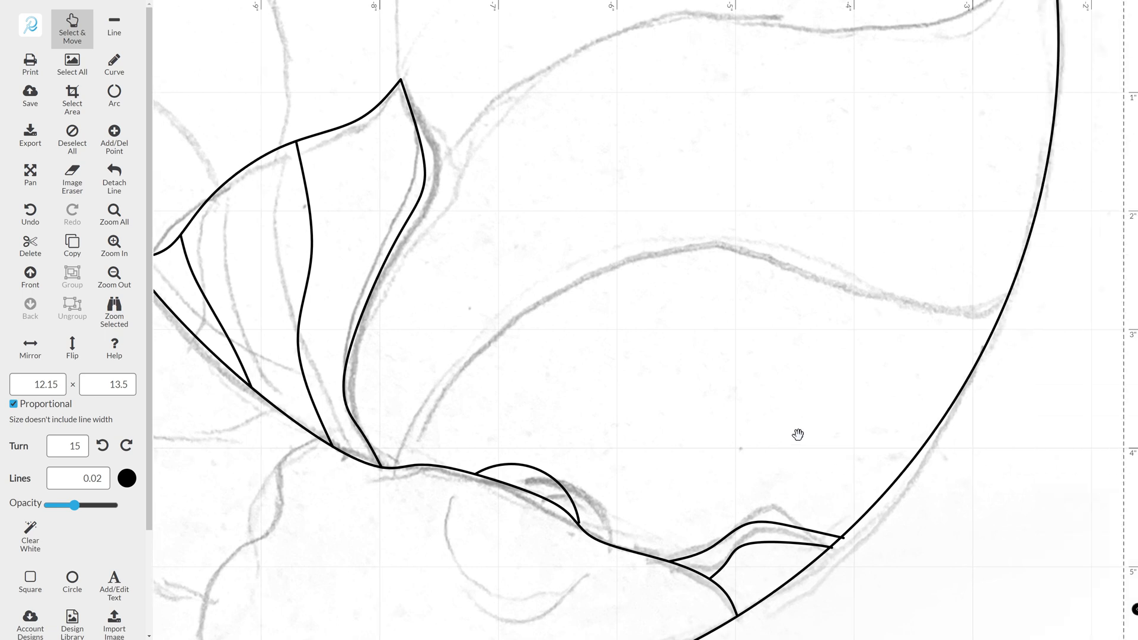
{"action": "key", "text": "Down"}
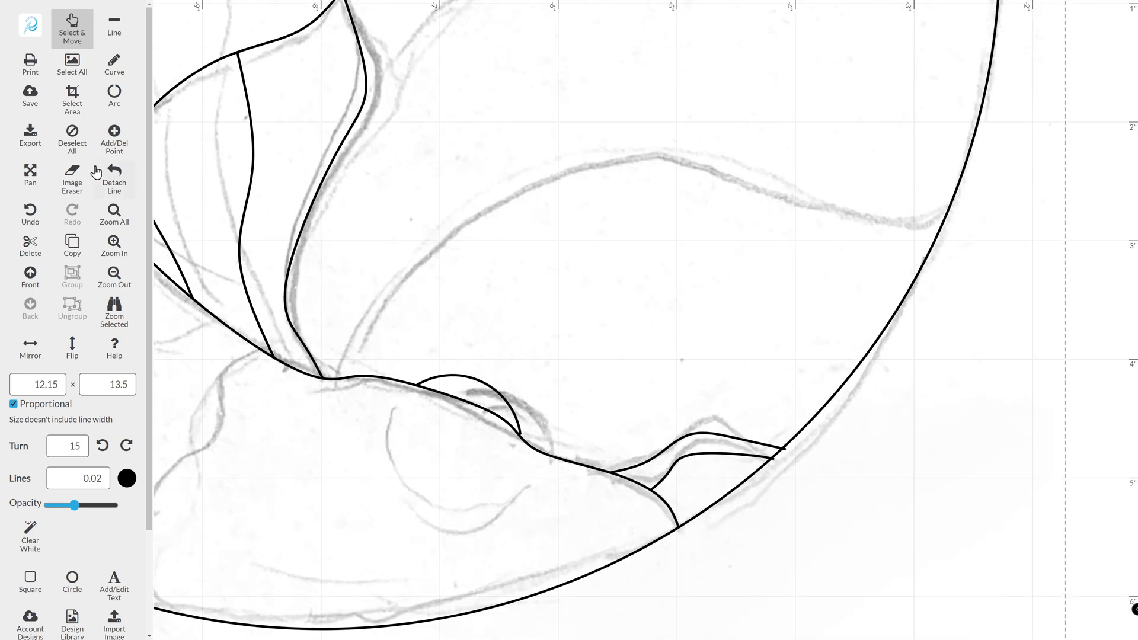
{"action": "left_click", "coordinate": [72, 140]}
{"action": "left_click", "coordinate": [738, 439]}
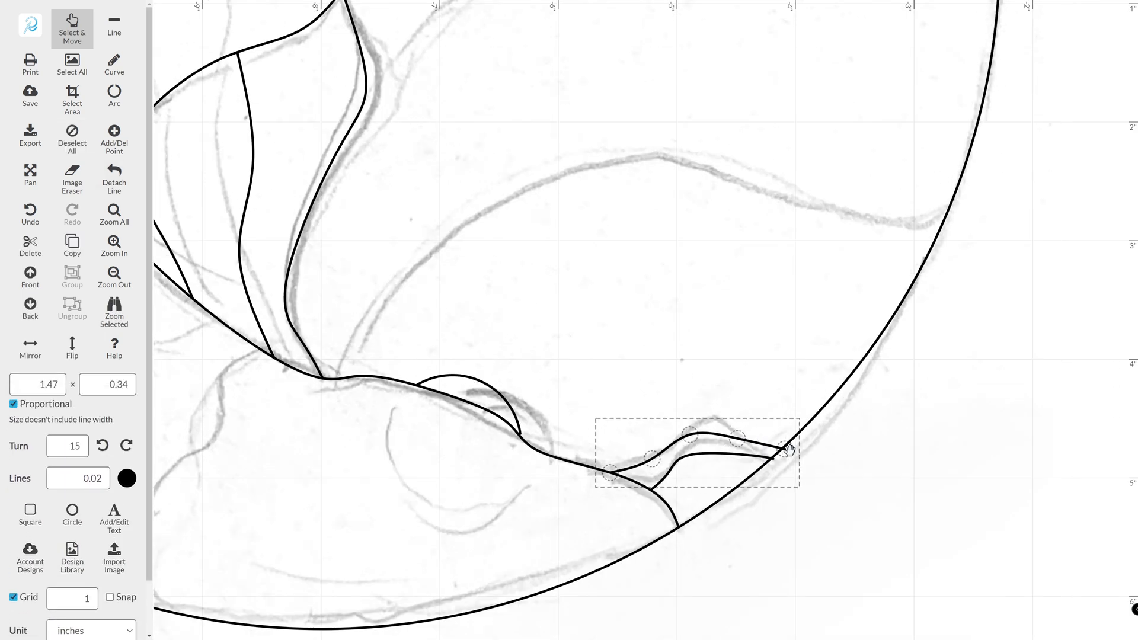
{"action": "left_click_drag", "start_coordinate": [783, 450], "coordinate": [783, 446]}
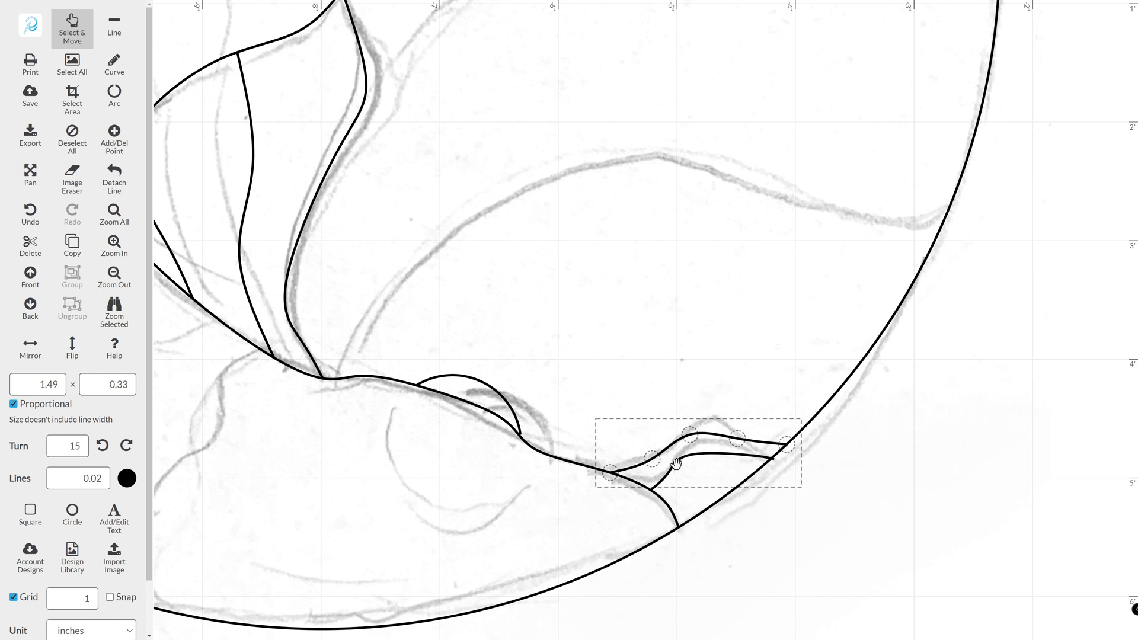
Join the peak's lower curve to the upper curve's end on the circle and reshape it to about 1.14 by 0.38 inches
{"action": "left_click", "coordinate": [669, 515]}
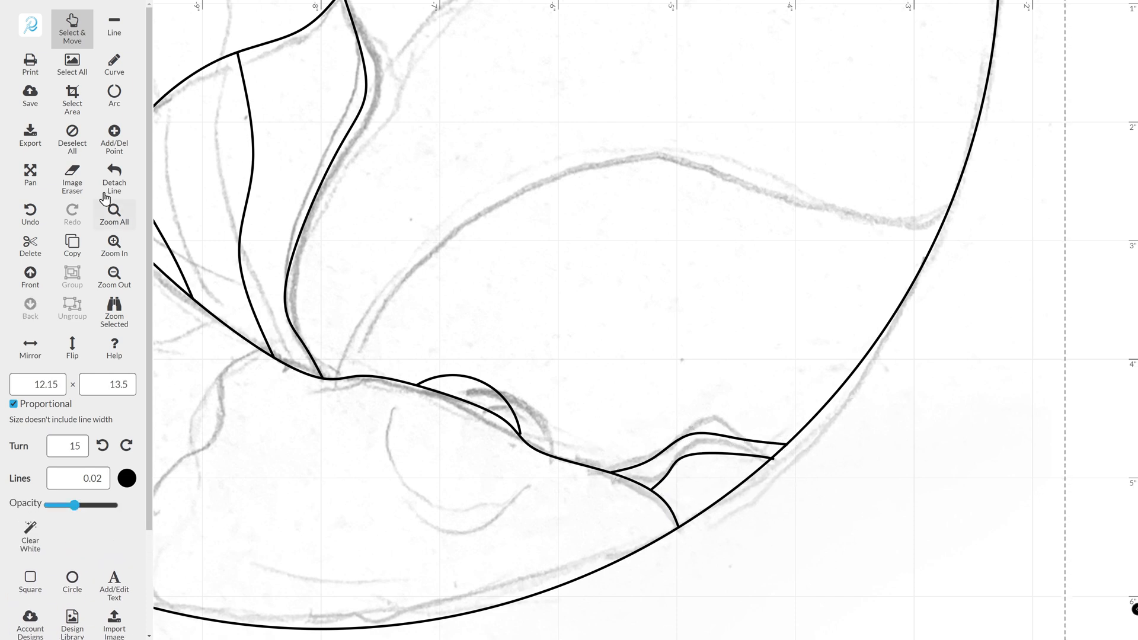
{"action": "left_click", "coordinate": [74, 145]}
{"action": "left_click", "coordinate": [695, 452]}
{"action": "left_click_drag", "start_coordinate": [695, 452], "coordinate": [781, 447]}
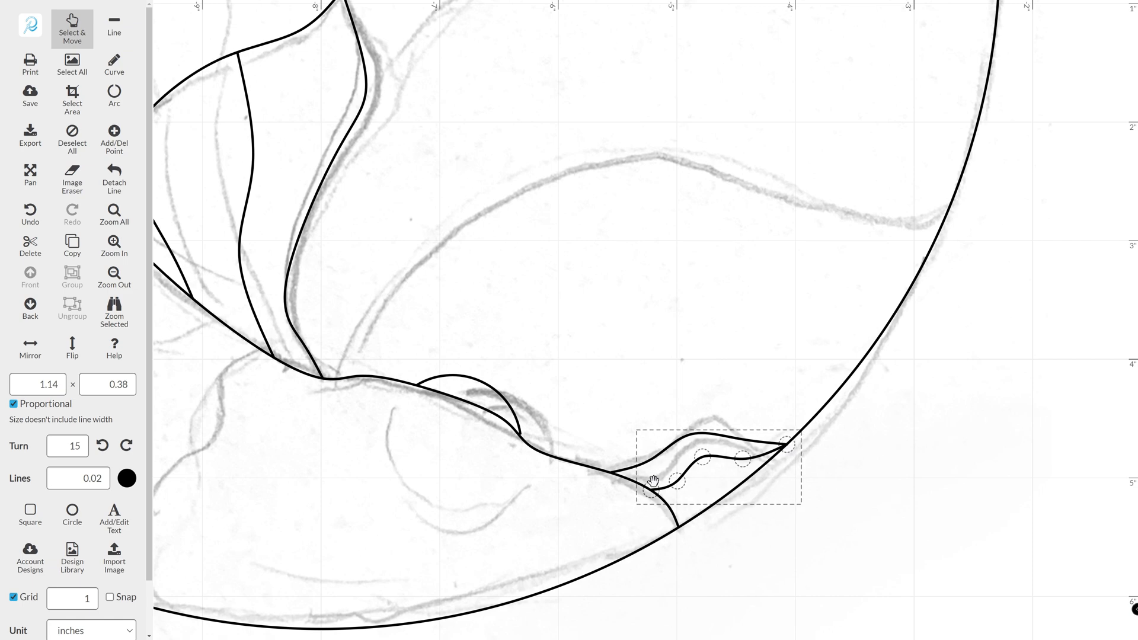
{"action": "left_click", "coordinate": [496, 477]}
Draw a long curve about 0.88 by 7.03 inches in the crescent left of the dividing line, up to the circle's upper left edge
{"action": "scroll", "coordinate": [497, 477], "scroll_direction": "down", "scroll_amount": 5}
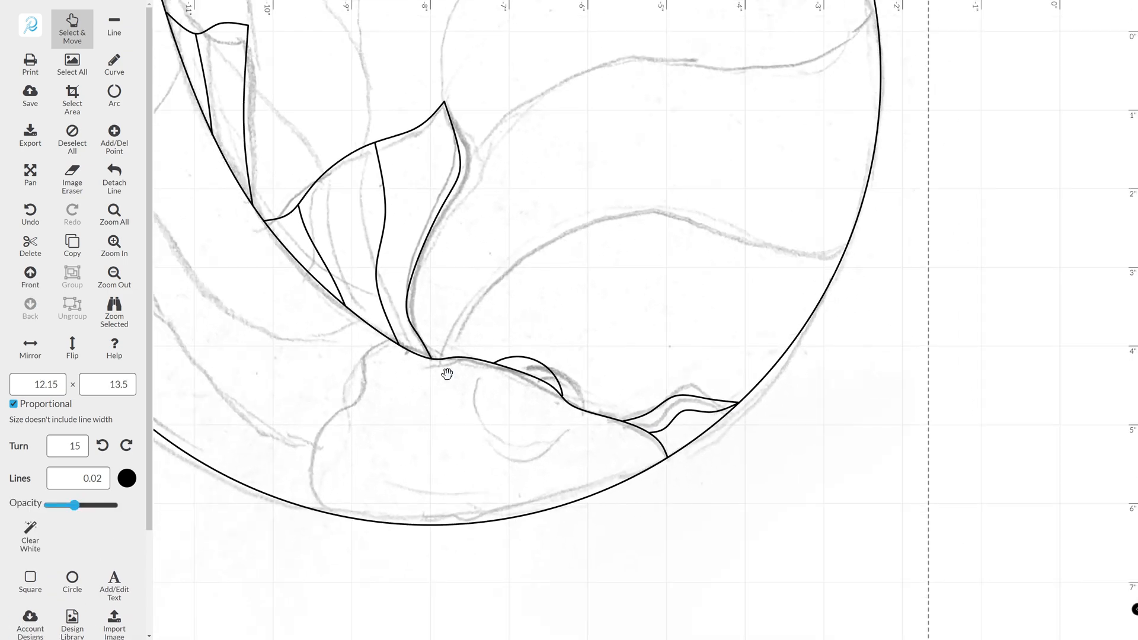
{"action": "left_click", "coordinate": [116, 68]}
{"action": "scroll", "coordinate": [430, 330], "scroll_direction": "up", "scroll_amount": 2}
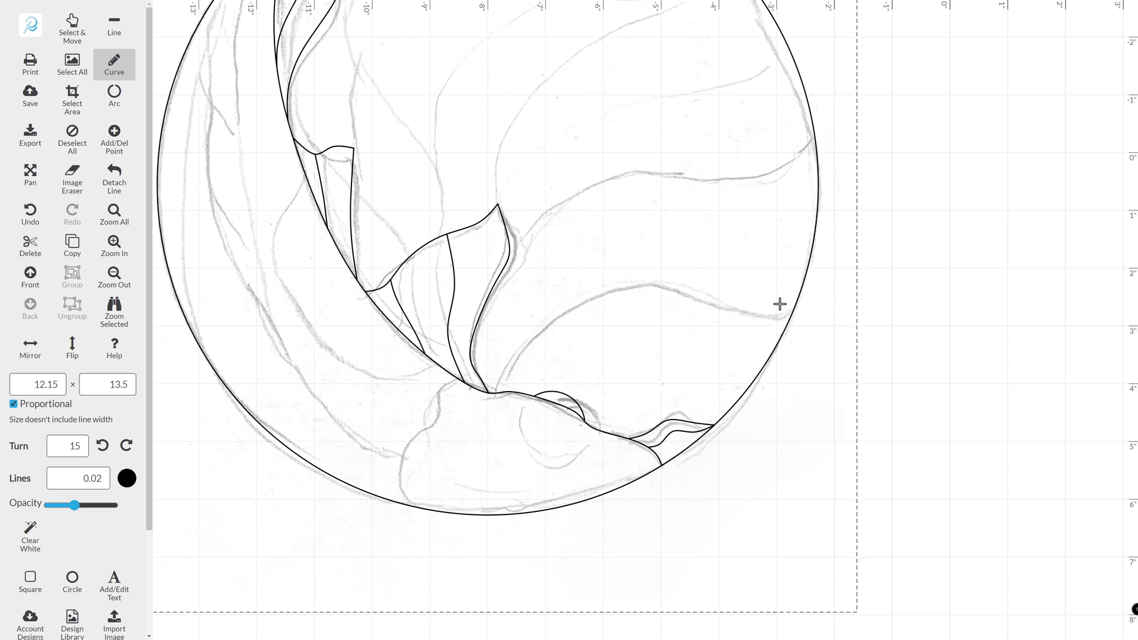
{"action": "scroll", "coordinate": [954, 302], "scroll_direction": "left", "scroll_amount": 10}
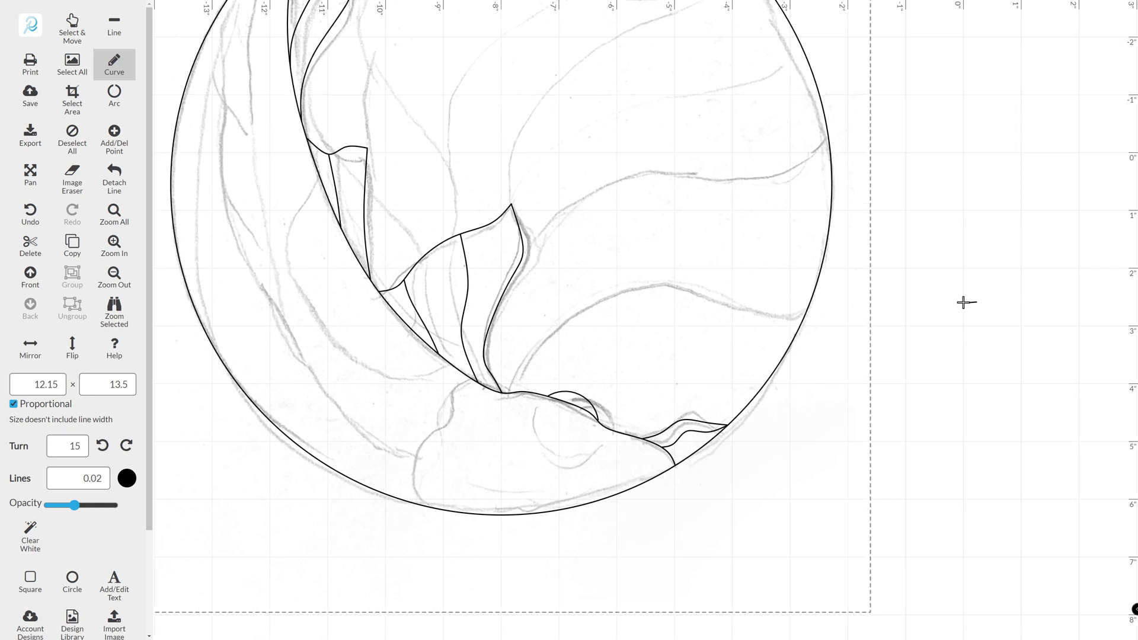
{"action": "scroll", "coordinate": [516, 361], "scroll_direction": "up", "scroll_amount": 1}
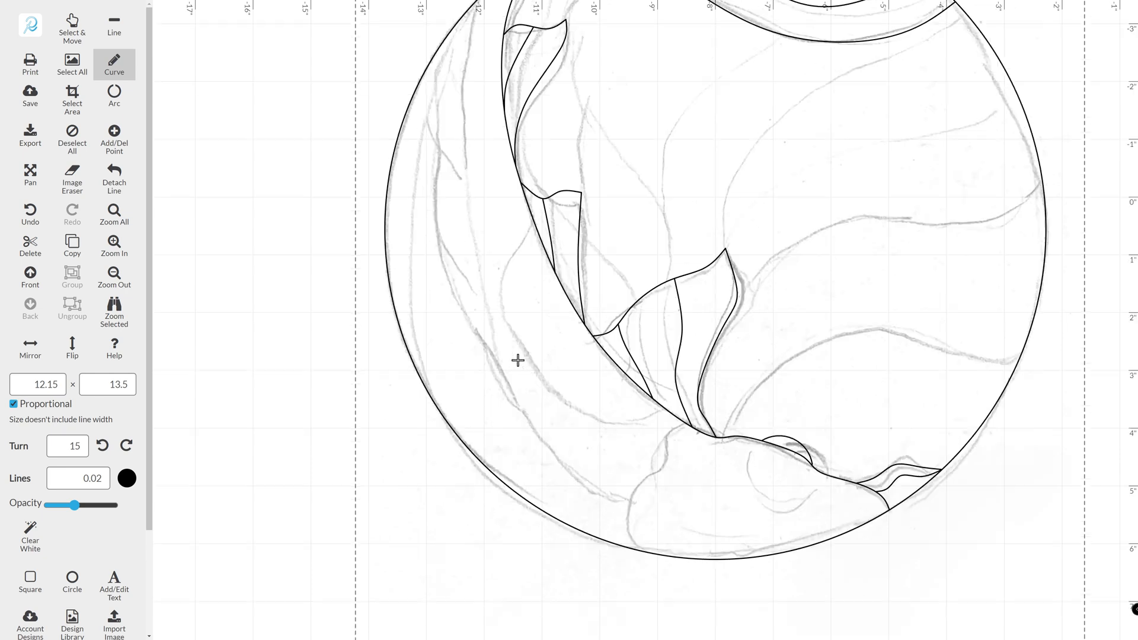
{"action": "scroll", "coordinate": [508, 378], "scroll_direction": "up", "scroll_amount": 1}
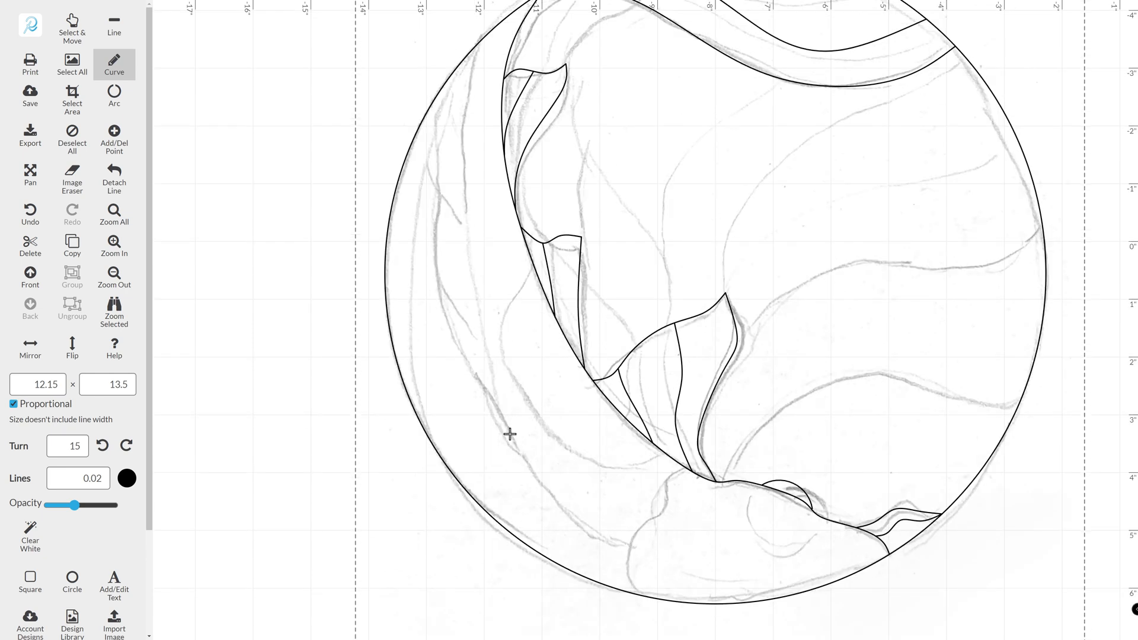
{"action": "mouse_move", "coordinate": [512, 443]}
{"action": "left_mouse_down"}
{"action": "mouse_move", "coordinate": [465, 246]}
{"action": "mouse_move", "coordinate": [471, 72]}
{"action": "mouse_move", "coordinate": [465, 89]}
{"action": "mouse_move", "coordinate": [482, 40]}
{"action": "left_mouse_up"}
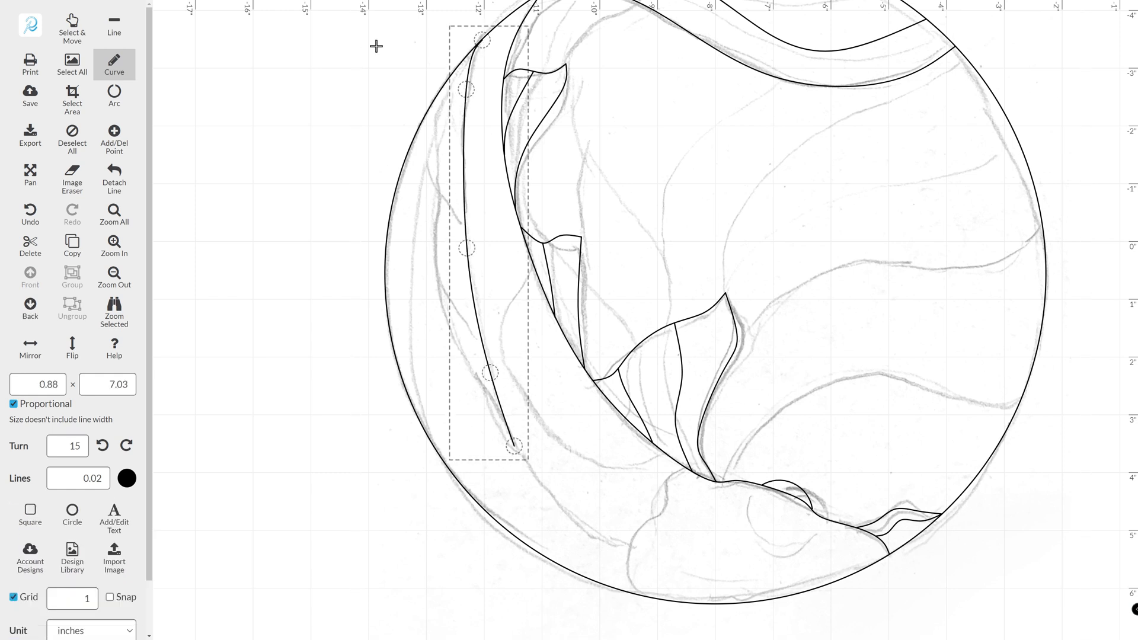
Lower the crescent curve's second point to straighten its upper part and fit its upper end onto the circle
{"action": "left_click", "coordinate": [70, 29]}
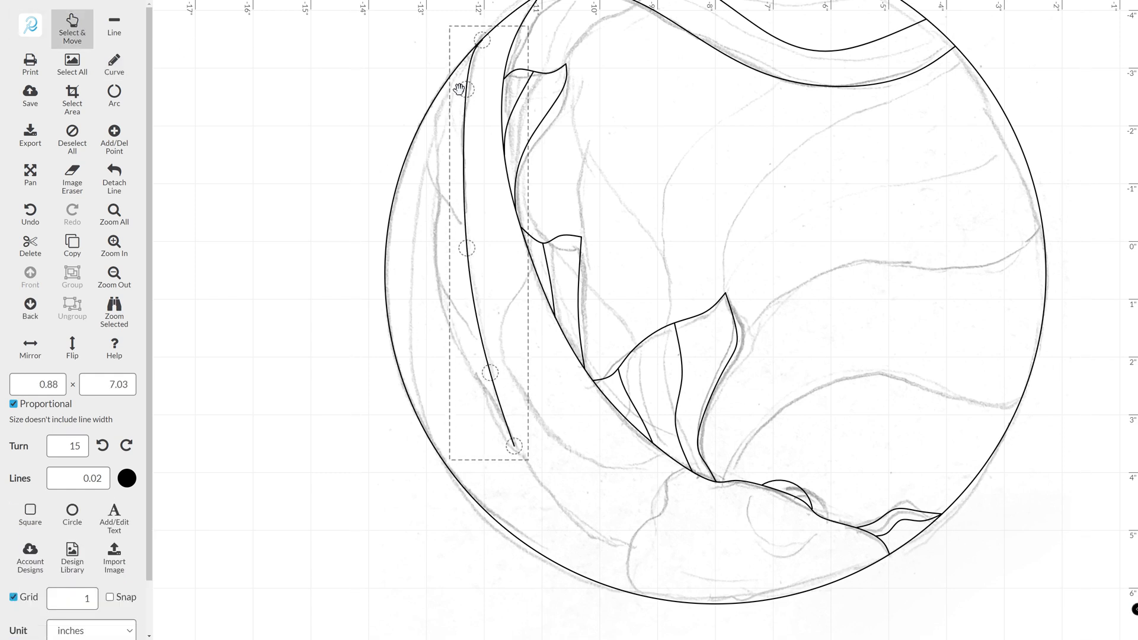
{"action": "left_click_drag", "start_coordinate": [464, 95], "coordinate": [478, 43]}
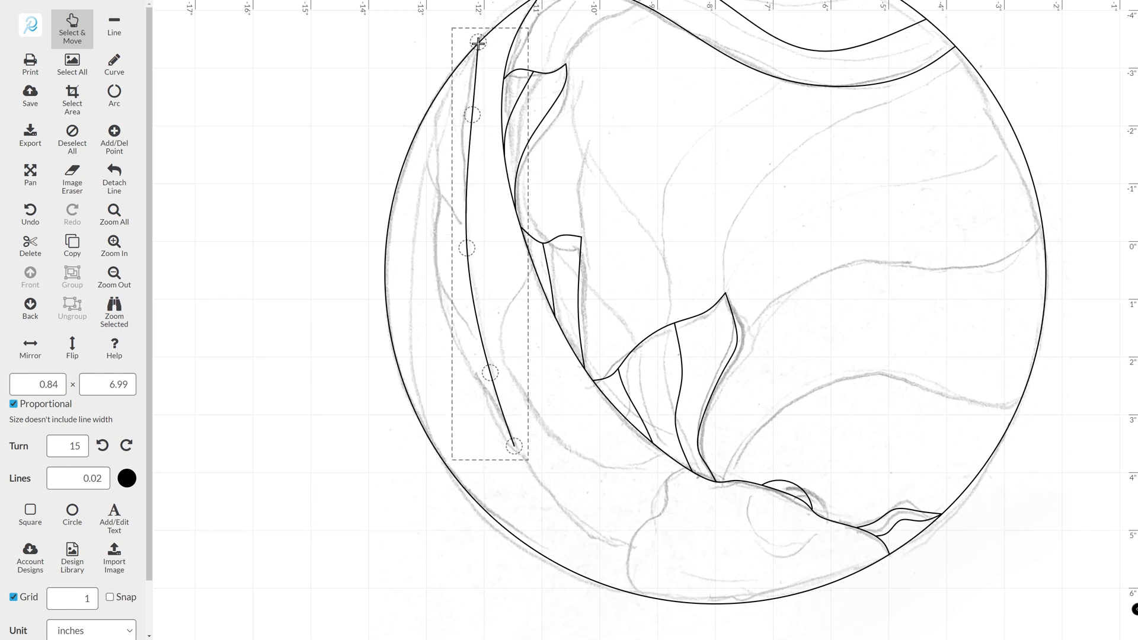
{"action": "scroll", "coordinate": [383, 92], "scroll_direction": "up", "scroll_amount": 6}
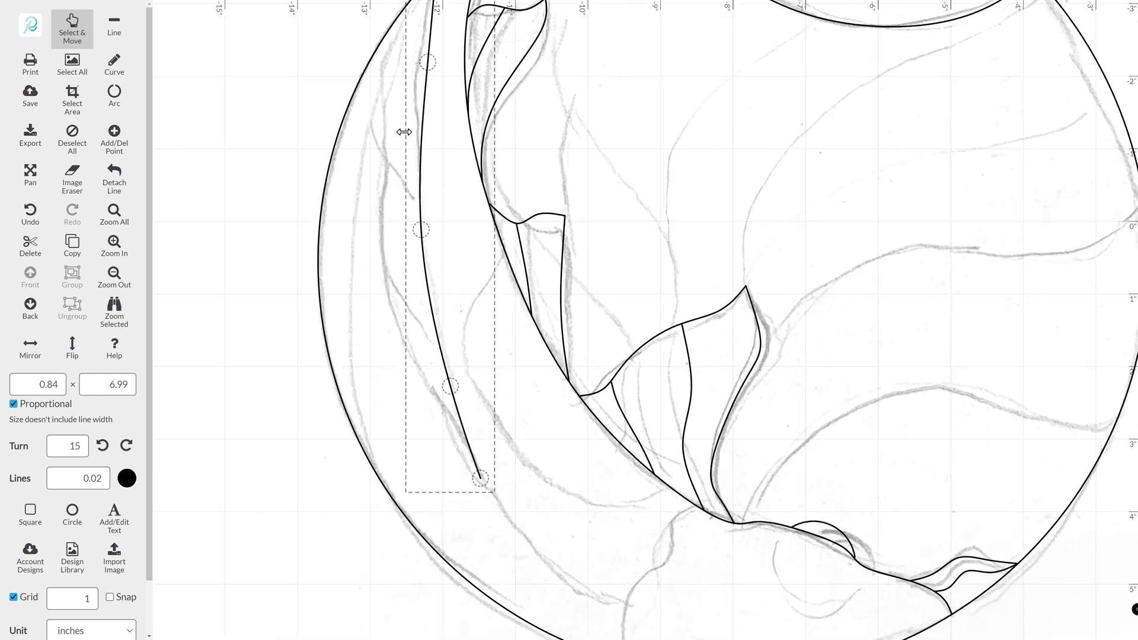
Fine-tune the upper end and second point of the long crescent curve, bringing it to about 0.86 by 7.04 inches
{"action": "scroll", "coordinate": [386, 145], "scroll_direction": "up", "scroll_amount": 4}
{"action": "left_click_drag", "start_coordinate": [381, 61], "coordinate": [385, 54]}
{"action": "left_click_drag", "start_coordinate": [369, 176], "coordinate": [364, 172]}
{"action": "scroll", "coordinate": [346, 178], "scroll_direction": "down", "scroll_amount": 4}
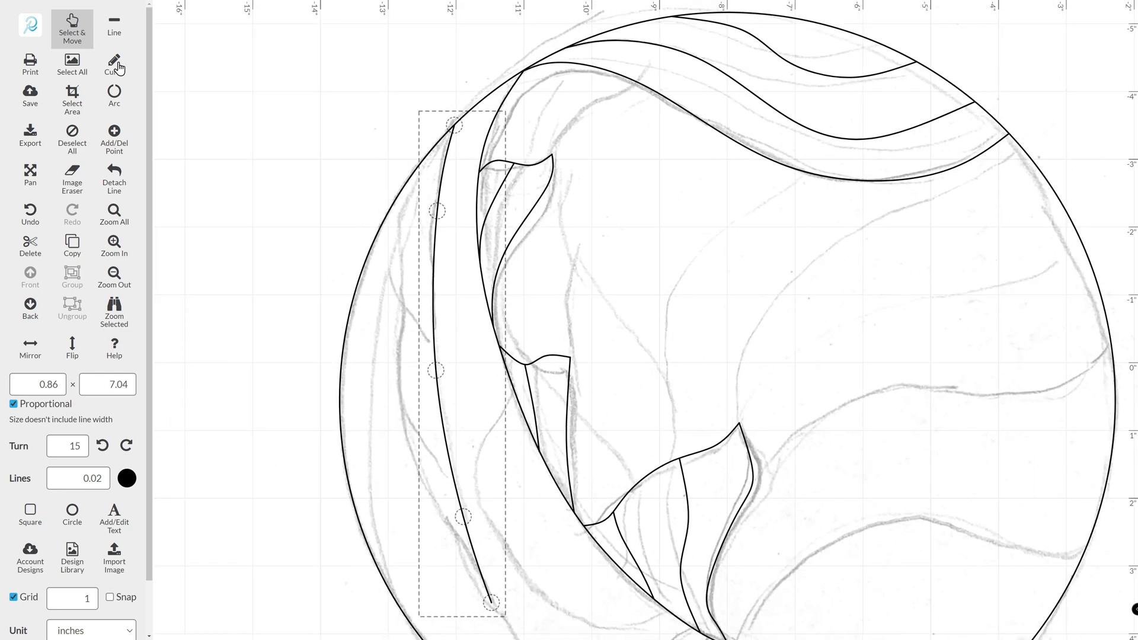
Draw an outer crescent curve about 1.5 by 6.79 inches from the circle's upper left edge to the first crescent curve's lower end
{"action": "key", "text": "c"}
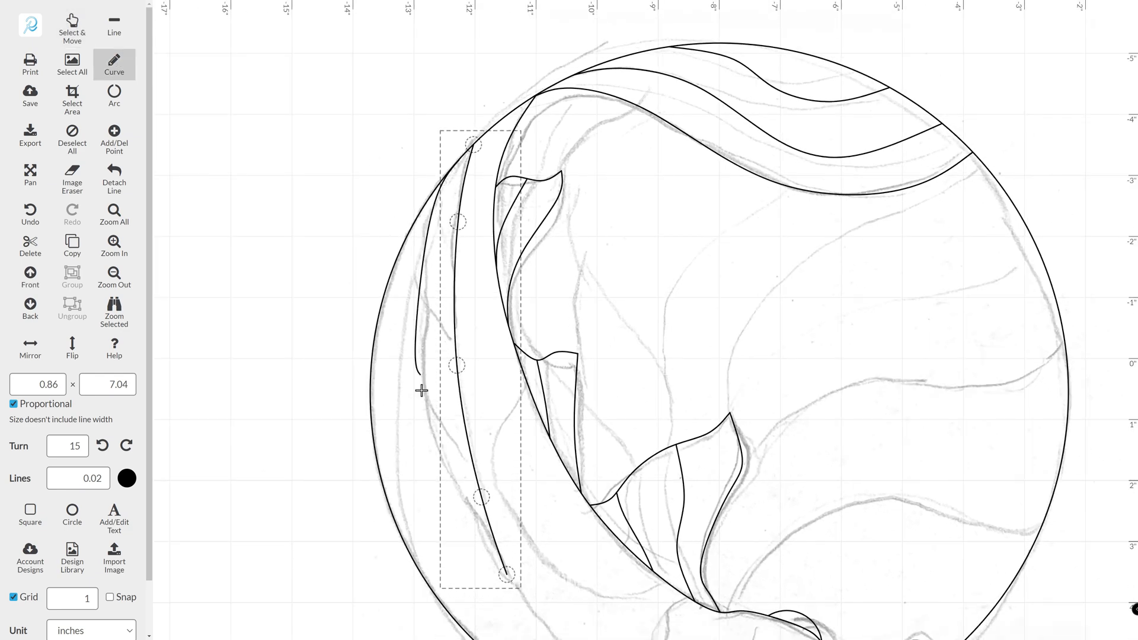
{"action": "left_click", "coordinate": [509, 574]}
Extend the crescent's lower tip with a curve about 2.01 by 1.68 inches to the sketched mound, and shift its middle point to smooth it
{"action": "scroll", "coordinate": [525, 536], "scroll_direction": "down", "scroll_amount": 3}
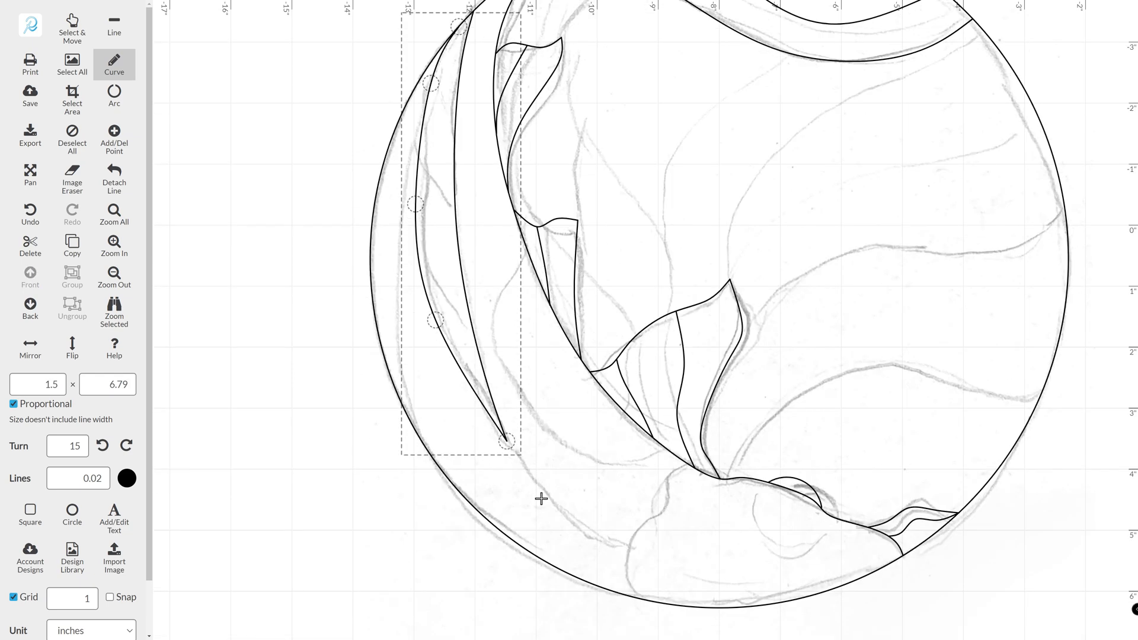
{"action": "left_click", "coordinate": [507, 441]}
{"action": "left_click", "coordinate": [629, 543]}
{"action": "left_click", "coordinate": [72, 29]}
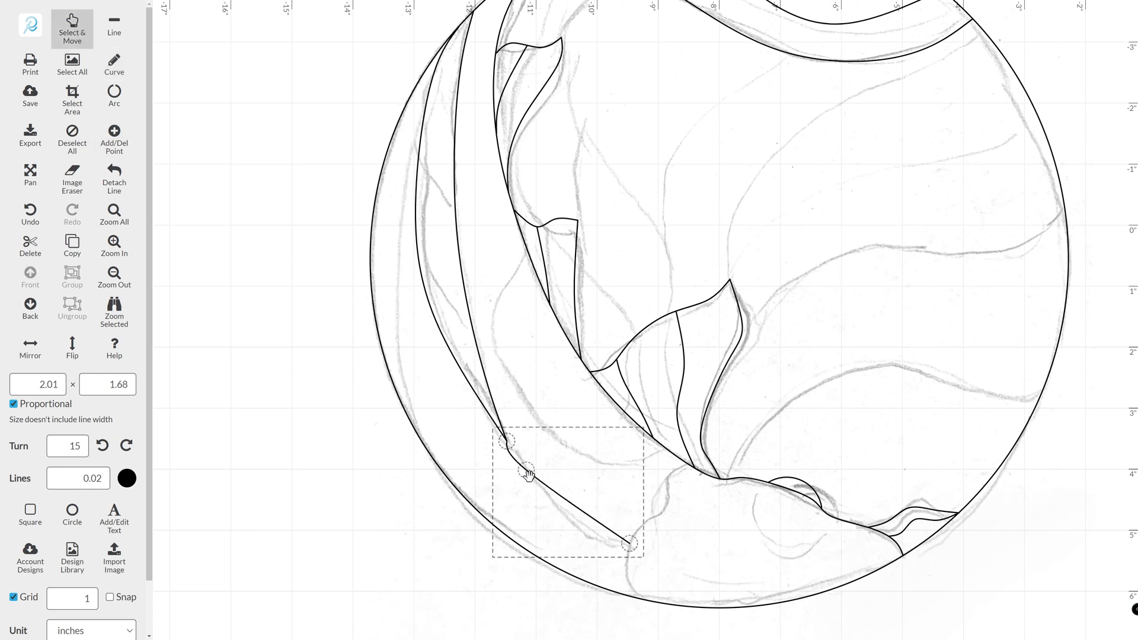
{"action": "left_click_drag", "start_coordinate": [527, 472], "coordinate": [546, 484]}
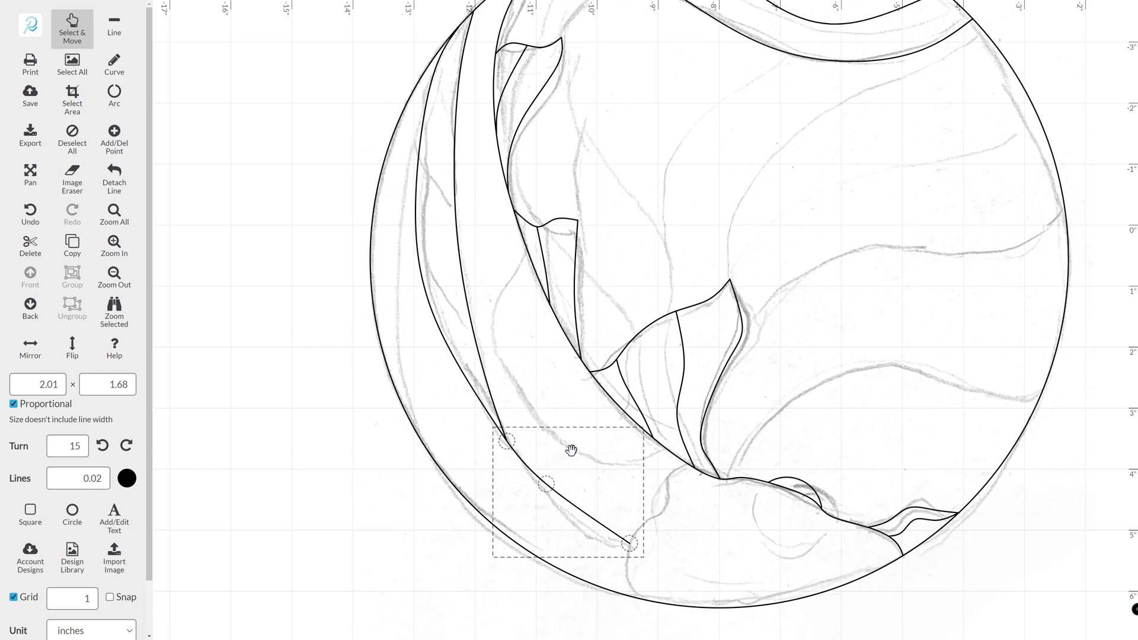
Draw two short curves connecting the crescent's two long curves, about 0.93 by 2.28 inches and about 0.39 by 1.23 inches
{"action": "scroll", "coordinate": [571, 450], "scroll_direction": "up", "scroll_amount": 3}
{"action": "left_click", "coordinate": [114, 64]}
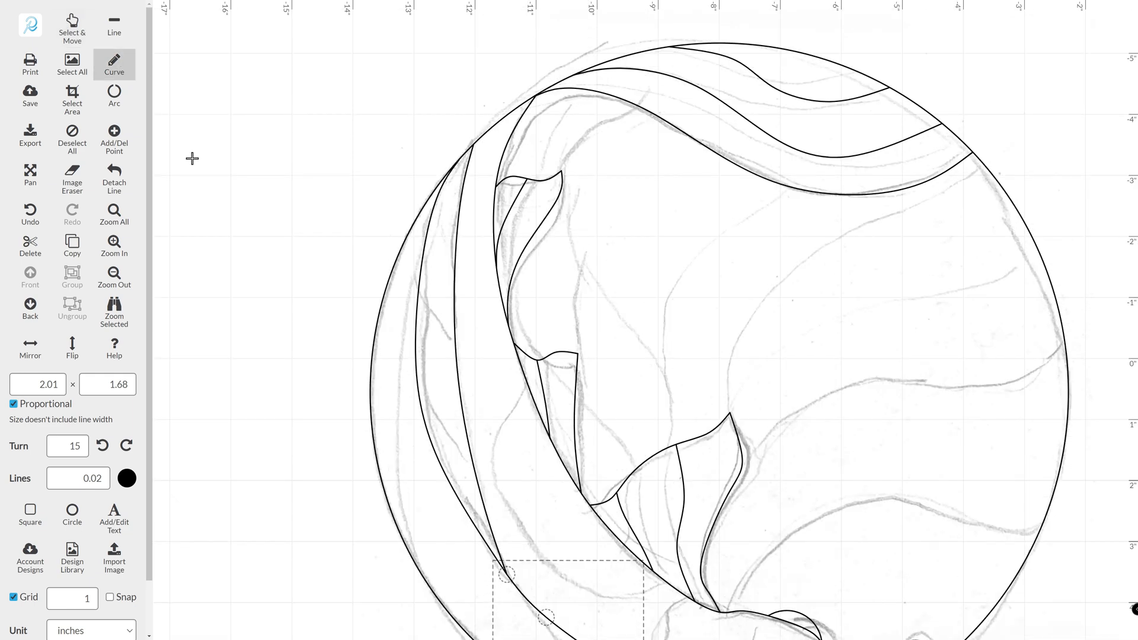
{"action": "left_click_drag", "start_coordinate": [474, 465], "coordinate": [414, 323]}
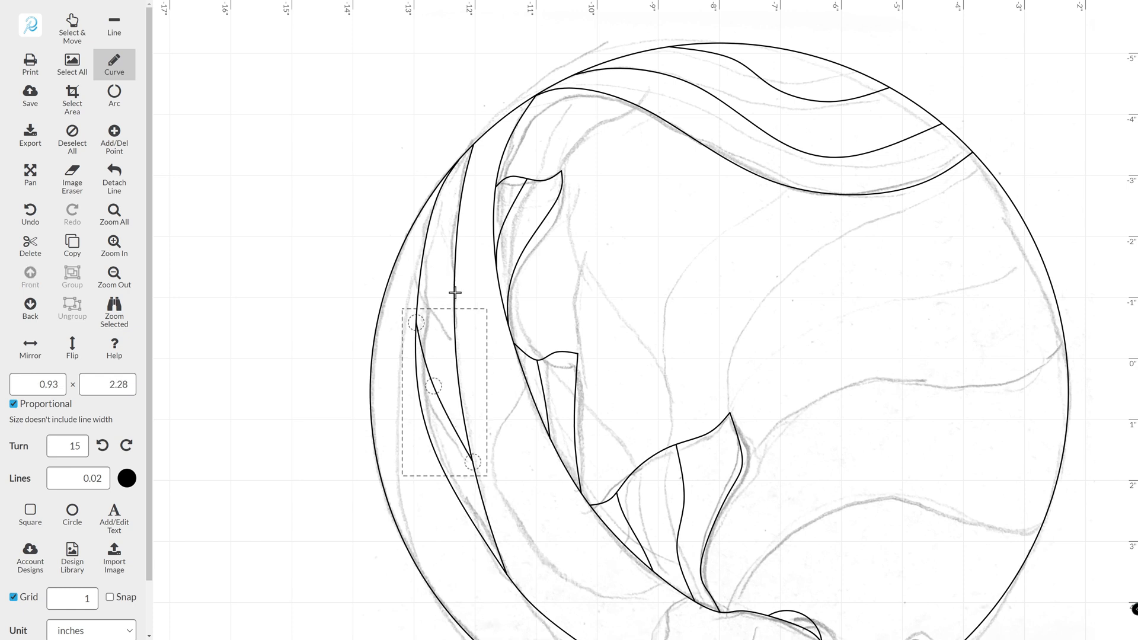
{"action": "left_click_drag", "start_coordinate": [455, 292], "coordinate": [427, 215]}
{"action": "left_click", "coordinate": [430, 221]}
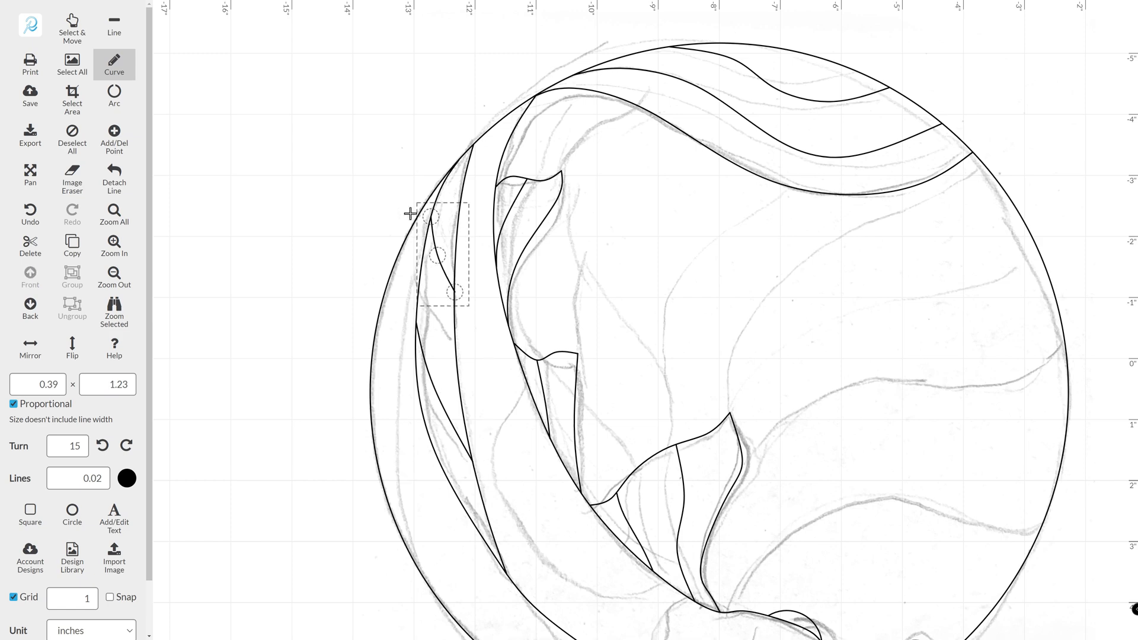
{"action": "left_click", "coordinate": [64, 27]}
{"action": "left_click", "coordinate": [216, 193]}
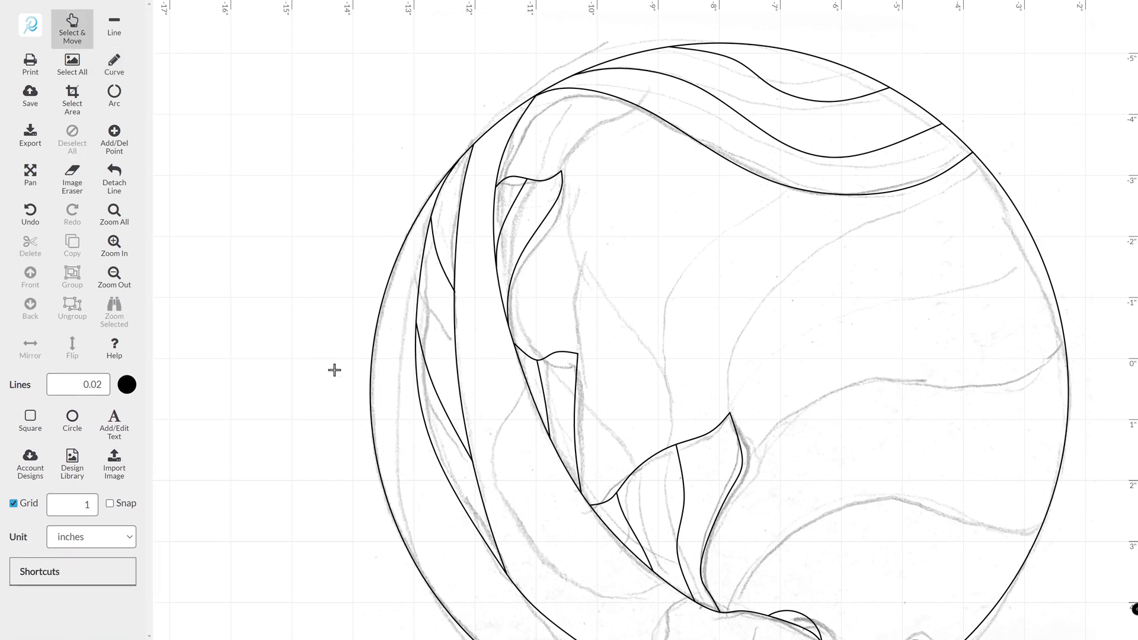
Reshape the crescent's upper short connecting curve to about 0.38 by 1.32 inches, keeping its lower end on the inner long curve
{"action": "scroll", "coordinate": [333, 408], "scroll_direction": "up", "scroll_amount": 2}
{"action": "scroll", "coordinate": [333, 412], "scroll_direction": "up", "scroll_amount": 3}
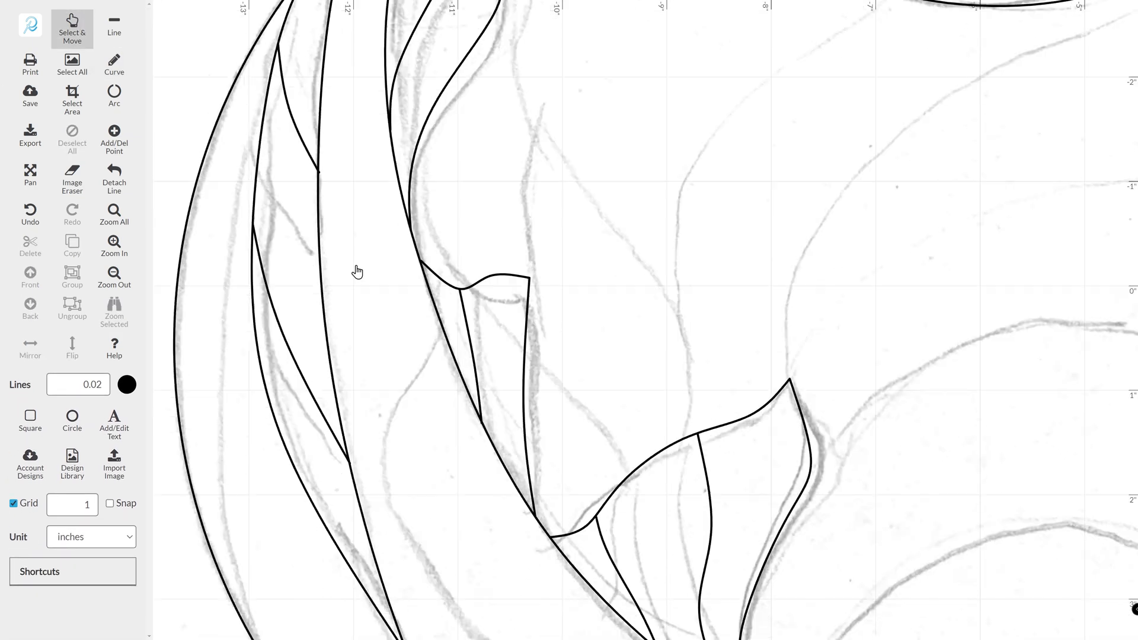
{"action": "key", "text": "Left"}
{"action": "left_click", "coordinate": [356, 123]}
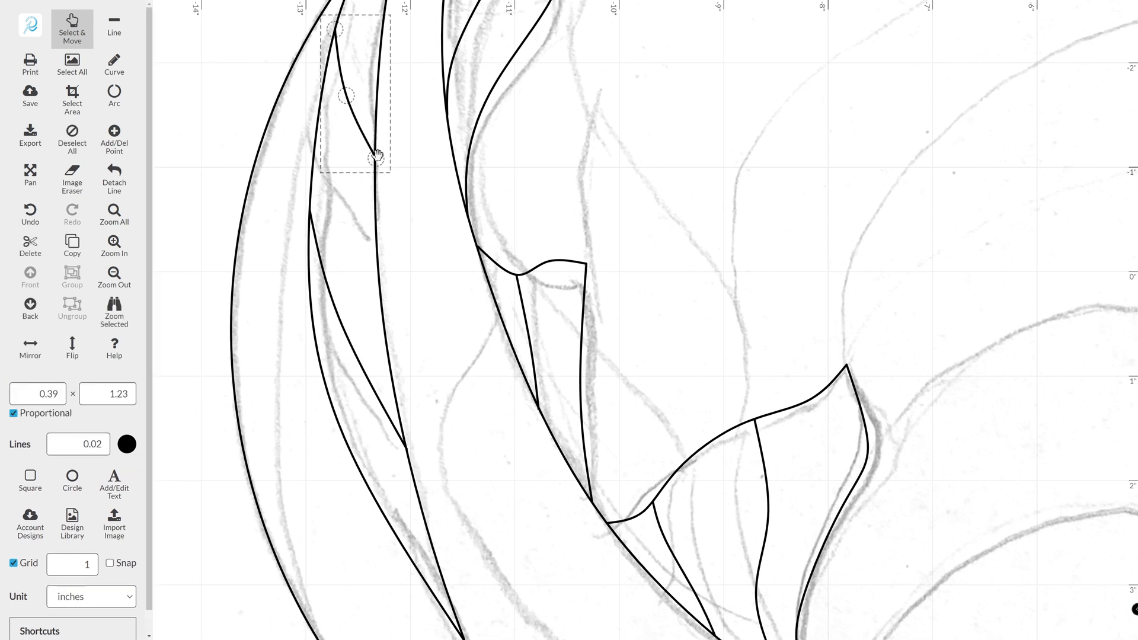
{"action": "left_click_drag", "start_coordinate": [377, 160], "coordinate": [377, 171]}
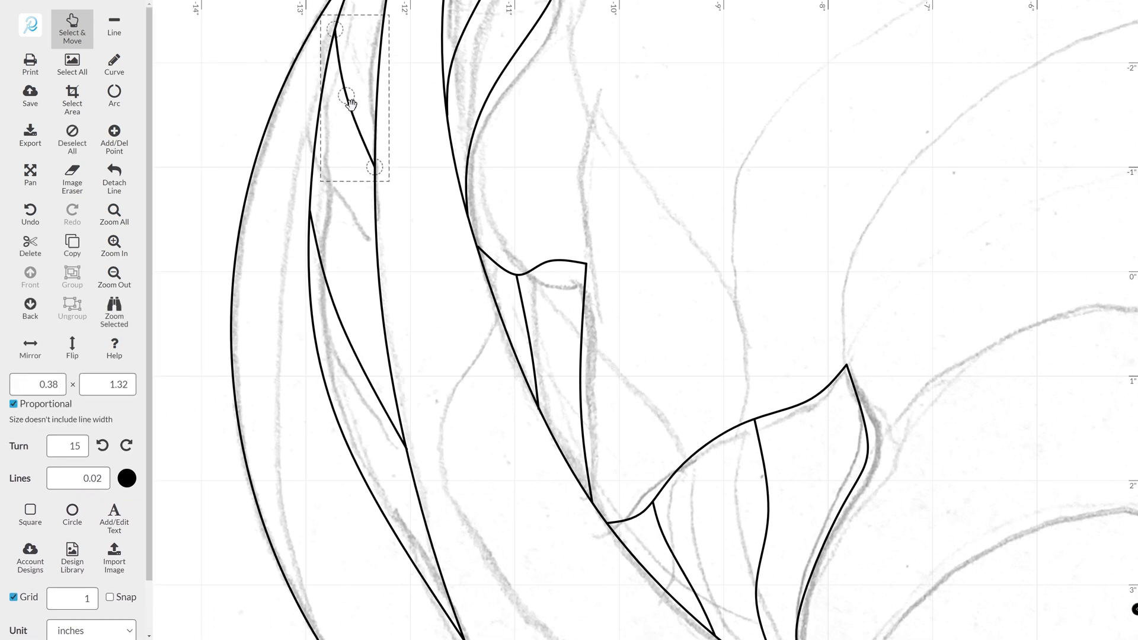
{"action": "left_click_drag", "start_coordinate": [347, 96], "coordinate": [348, 103]}
Reshape the crescent's lower short connecting curve to about 0.94 by 2.37 inches, keeping its lower end on the inner long curve
{"action": "left_click", "coordinate": [353, 342]}
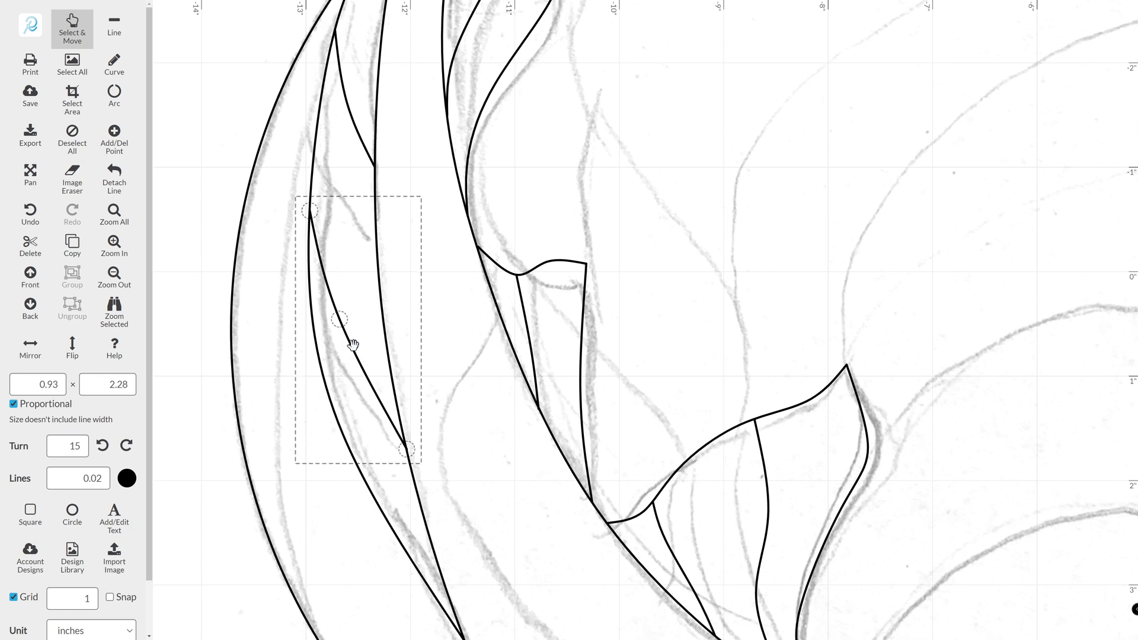
{"action": "left_click_drag", "start_coordinate": [333, 319], "coordinate": [336, 326]}
{"action": "left_click_drag", "start_coordinate": [407, 449], "coordinate": [408, 458]}
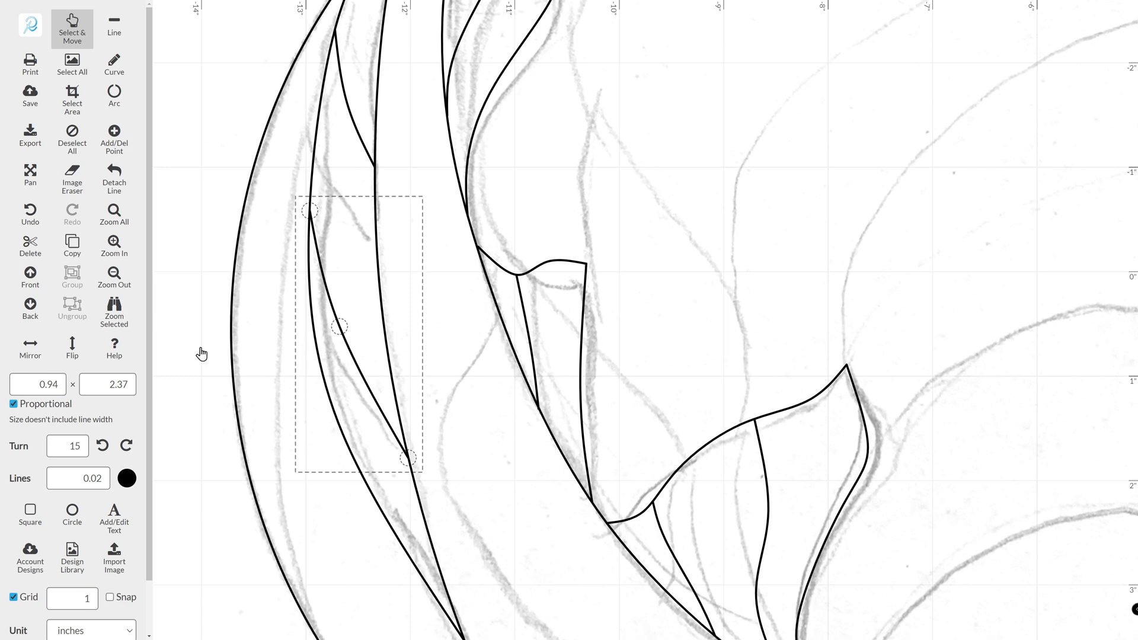
{"action": "left_click", "coordinate": [178, 330]}
Trace the mound's left outline from the dividing line through the crescent extension's end to the circle, shaped to about 1.12 by 2.1 inches
{"action": "scroll", "coordinate": [607, 323], "scroll_direction": "down", "scroll_amount": 6}
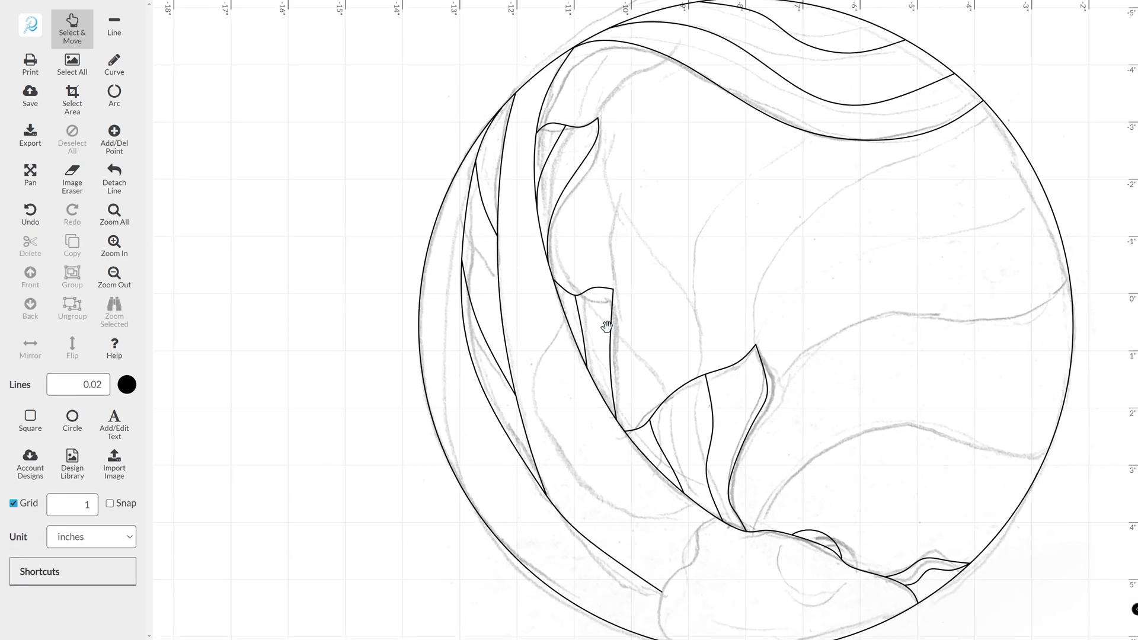
{"action": "scroll", "coordinate": [647, 311], "scroll_direction": "down", "scroll_amount": 3}
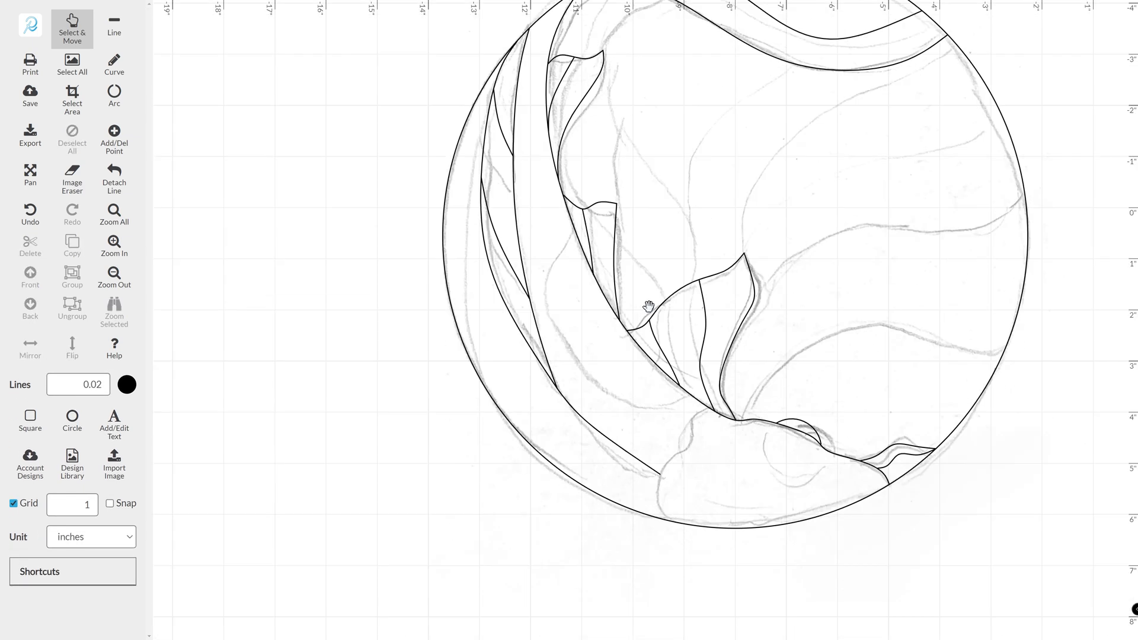
{"action": "scroll", "coordinate": [743, 305], "scroll_direction": "right", "scroll_amount": 6}
{"action": "scroll", "coordinate": [650, 450], "scroll_direction": "down", "scroll_amount": 2}
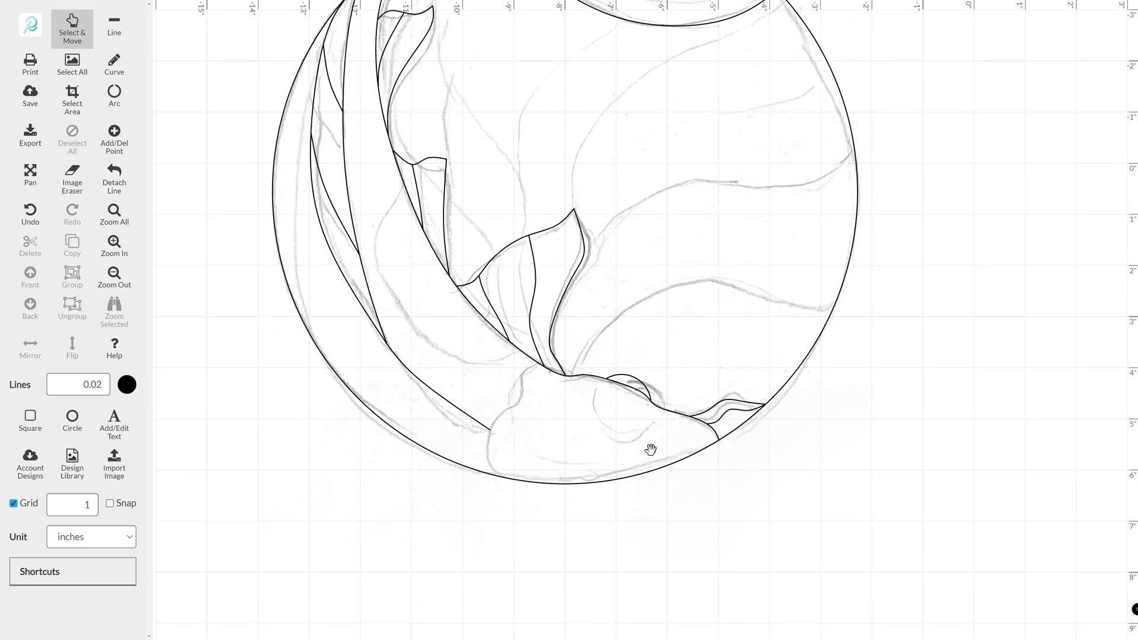
{"action": "scroll", "coordinate": [297, 406], "scroll_direction": "up", "scroll_amount": 3}
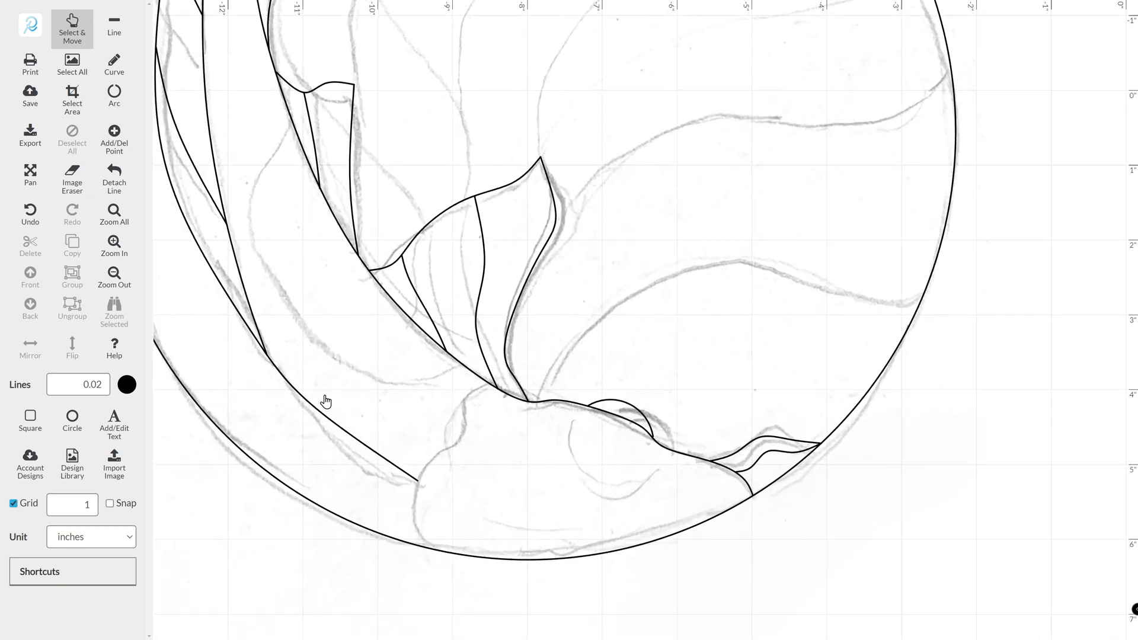
{"action": "scroll", "coordinate": [288, 369], "scroll_direction": "down", "scroll_amount": 1}
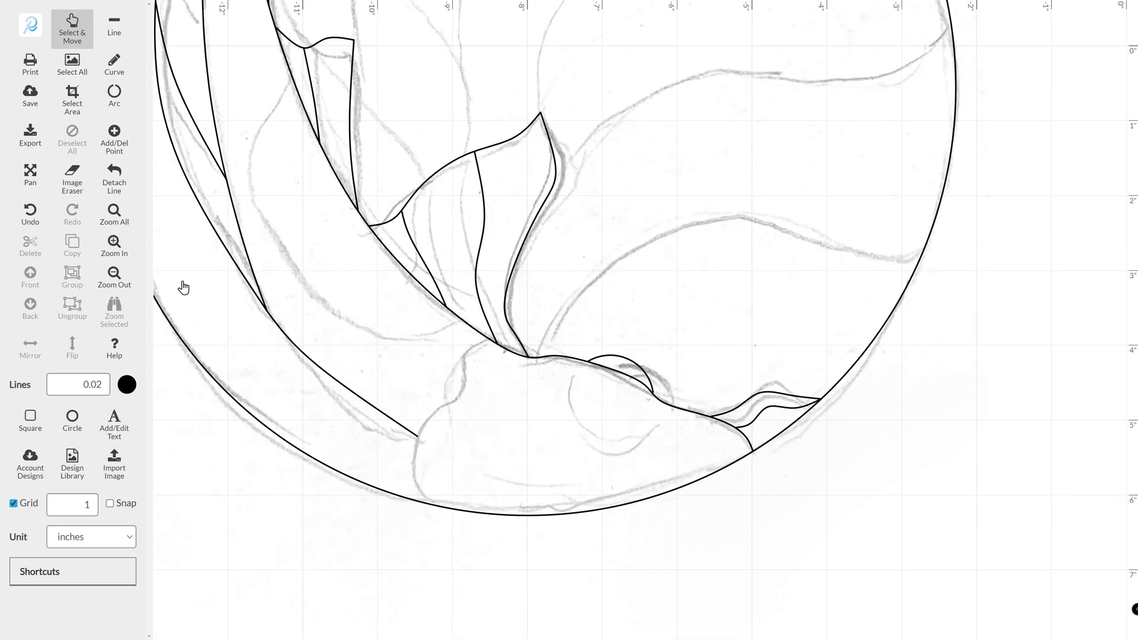
{"action": "left_click", "coordinate": [116, 64]}
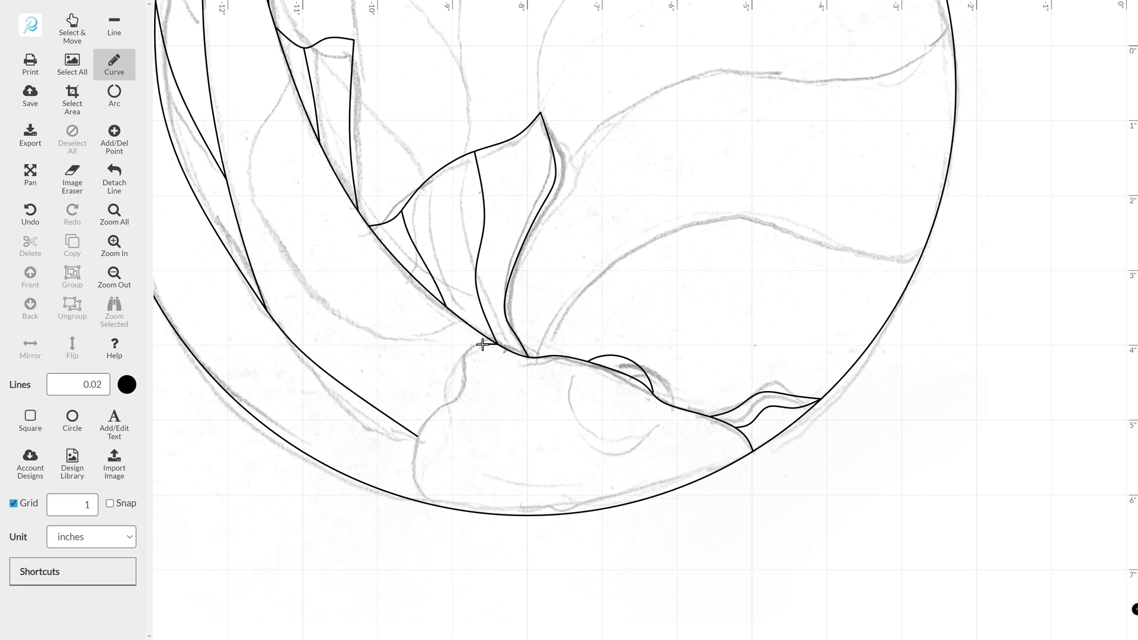
{"action": "mouse_move", "coordinate": [482, 344]}
{"action": "left_mouse_down"}
{"action": "mouse_move", "coordinate": [457, 363]}
{"action": "mouse_move", "coordinate": [452, 399]}
{"action": "mouse_move", "coordinate": [420, 437]}
{"action": "mouse_move", "coordinate": [419, 502]}
{"action": "left_mouse_up"}
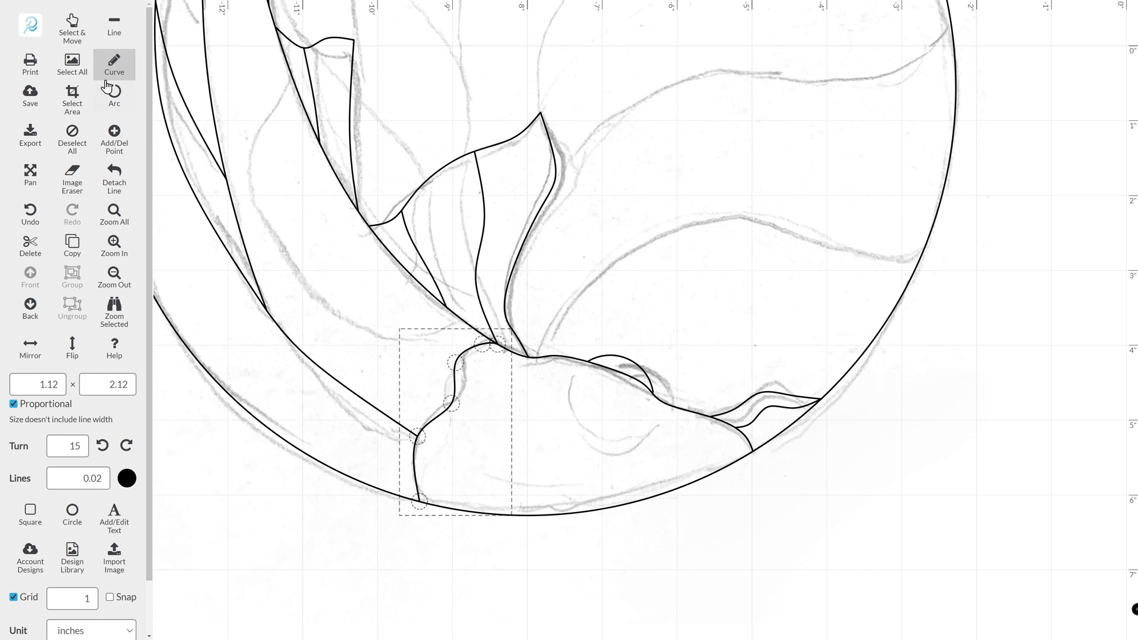
{"action": "left_click", "coordinate": [73, 30]}
{"action": "left_click_drag", "start_coordinate": [480, 345], "coordinate": [478, 348]}
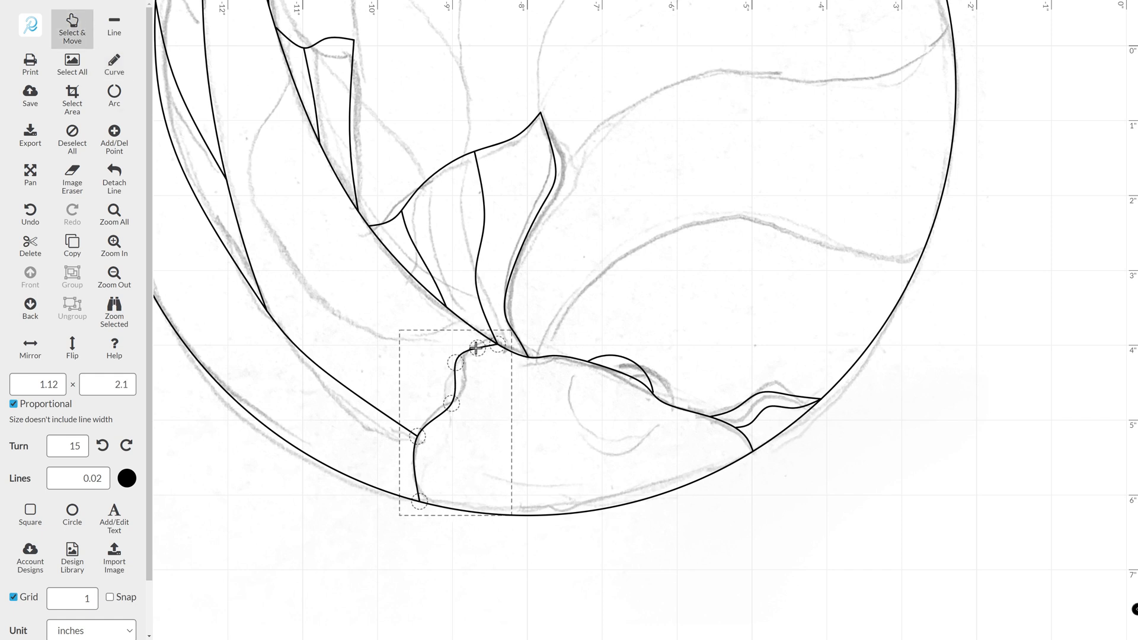
Draw a wavy curve through the mound from the dividing line to the circle's lower edge, and reshape it to about 1.48 by 1.86 inches
{"action": "left_click", "coordinate": [116, 66]}
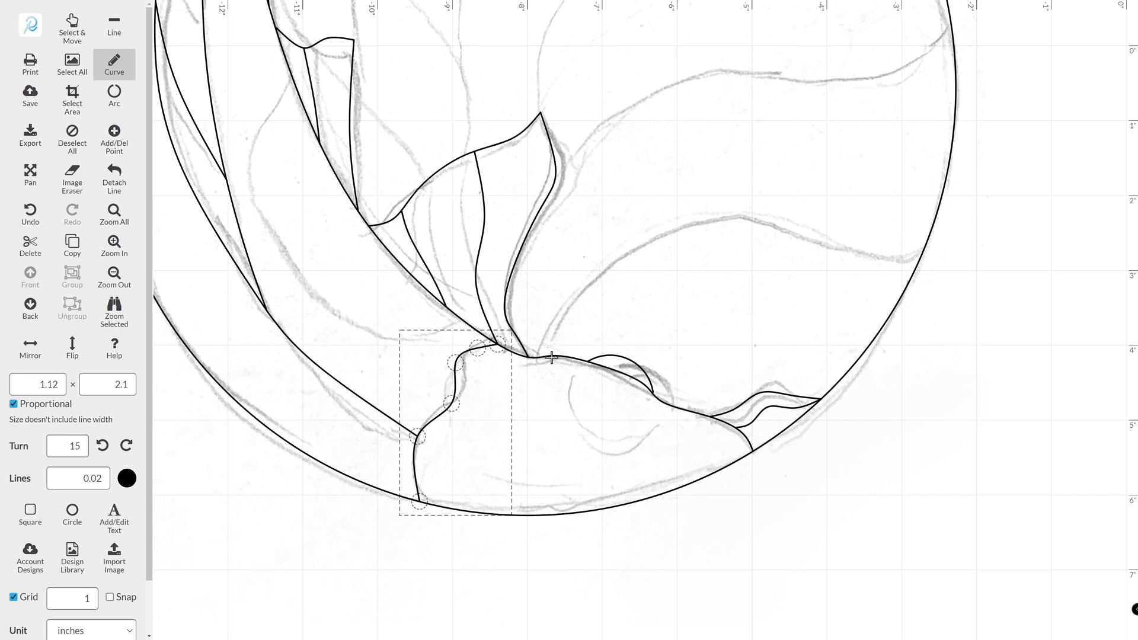
{"action": "mouse_move", "coordinate": [548, 357]}
{"action": "left_mouse_down"}
{"action": "mouse_move", "coordinate": [584, 403]}
{"action": "mouse_move", "coordinate": [587, 433]}
{"action": "mouse_move", "coordinate": [616, 479]}
{"action": "mouse_move", "coordinate": [651, 496]}
{"action": "left_mouse_up"}
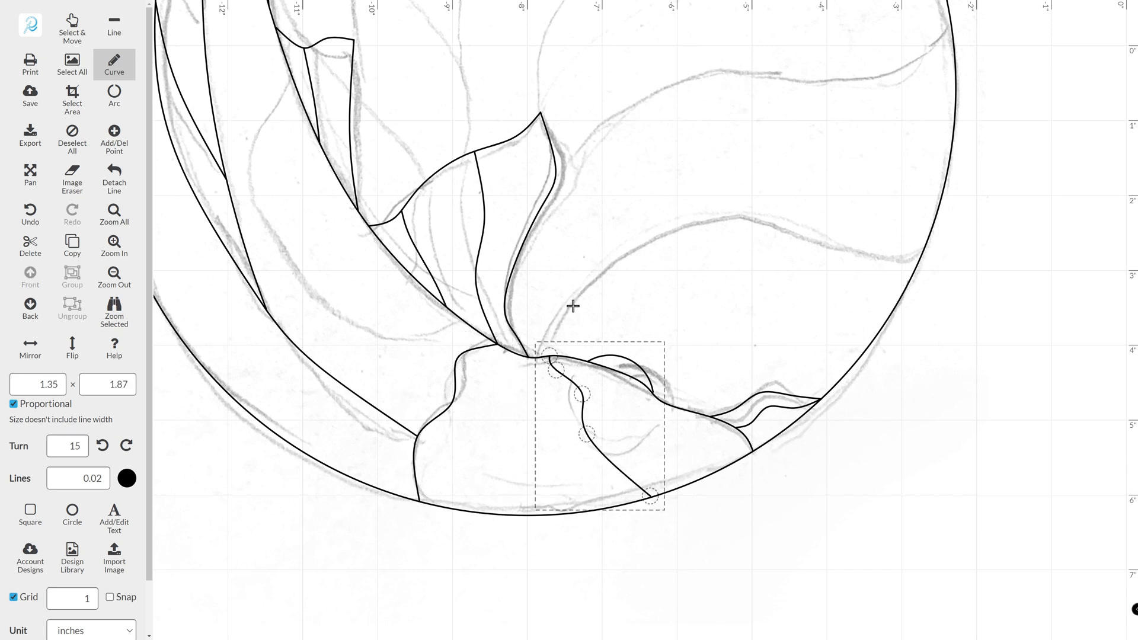
{"action": "left_click", "coordinate": [76, 18]}
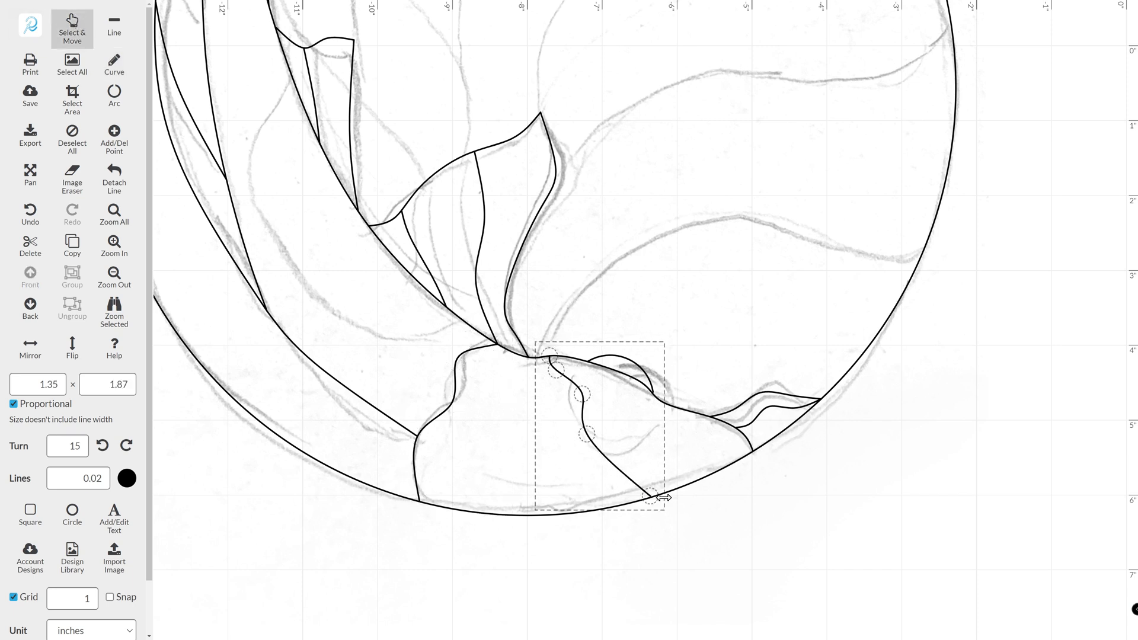
{"action": "left_click_drag", "start_coordinate": [656, 496], "coordinate": [660, 493]}
{"action": "left_click_drag", "start_coordinate": [587, 434], "coordinate": [592, 445]}
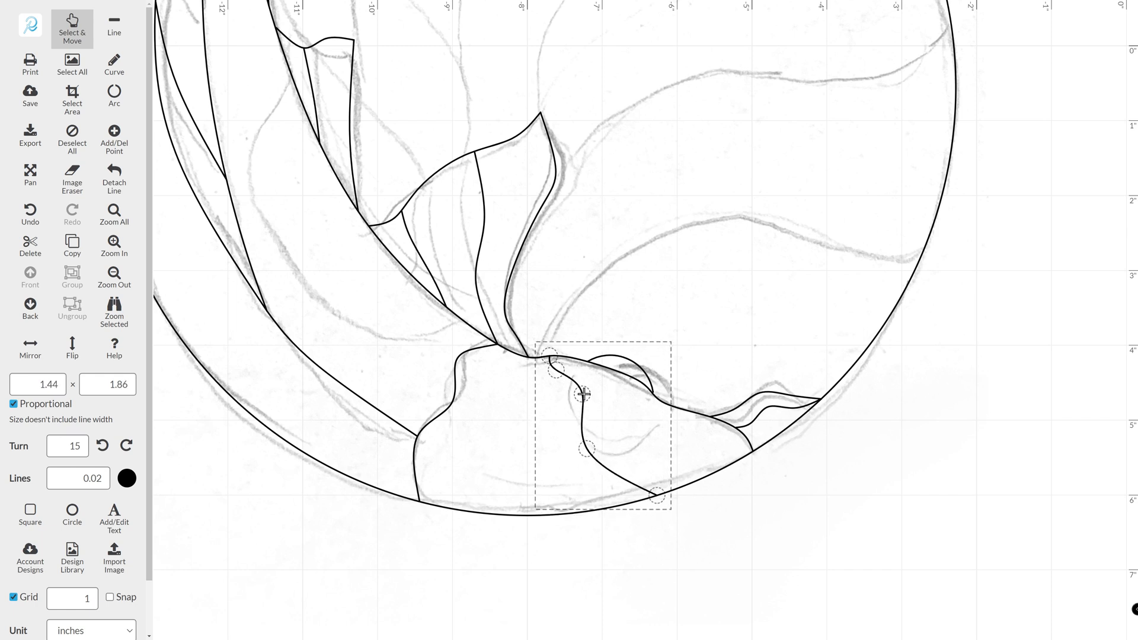
{"action": "left_click_drag", "start_coordinate": [584, 393], "coordinate": [586, 407]}
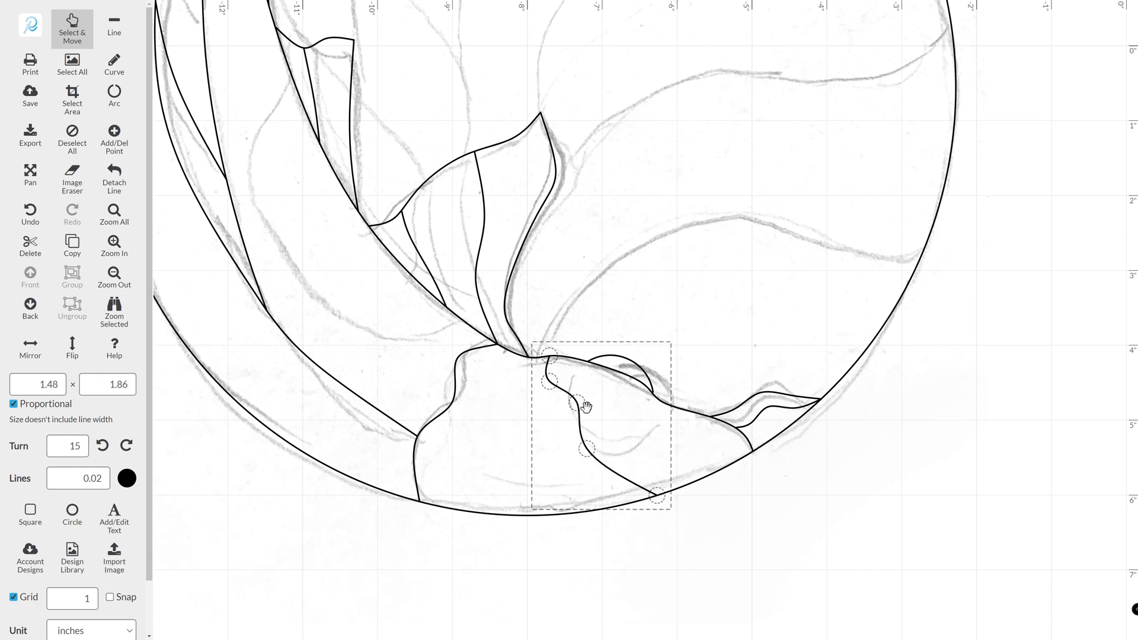
{"action": "left_click", "coordinate": [481, 566]}
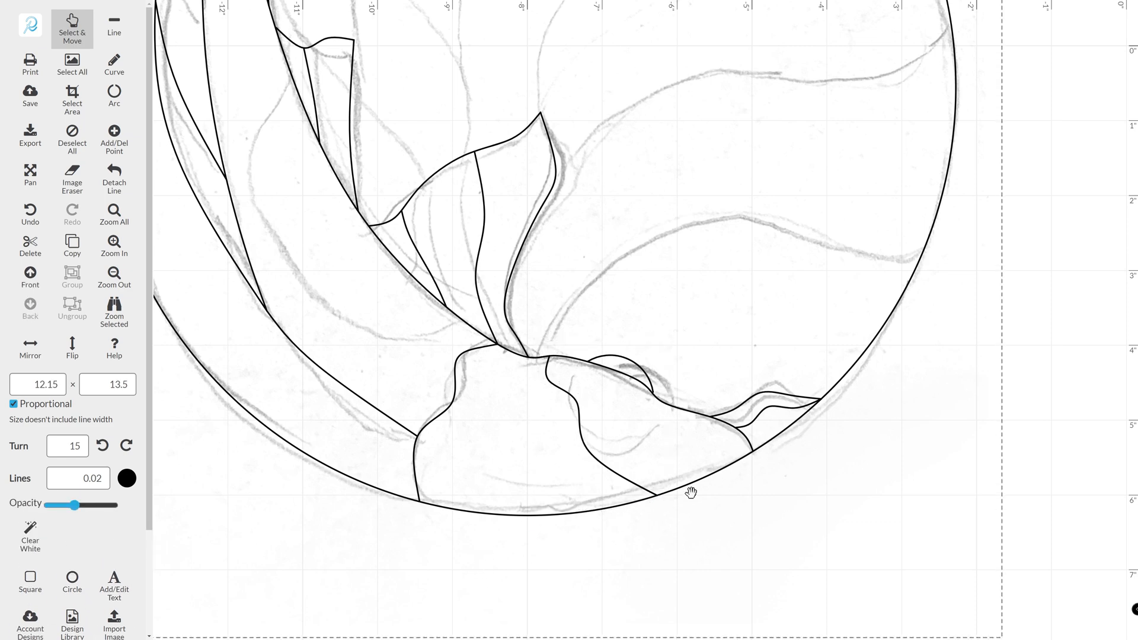
Draw a curve about 0.83 by 1.48 inches from the dividing line to the crescent's inner curve, ending where the lower connecting curve meets it
{"action": "scroll", "coordinate": [486, 374], "scroll_direction": "left", "scroll_amount": 3}
{"action": "scroll", "coordinate": [302, 335], "scroll_direction": "up", "scroll_amount": 2}
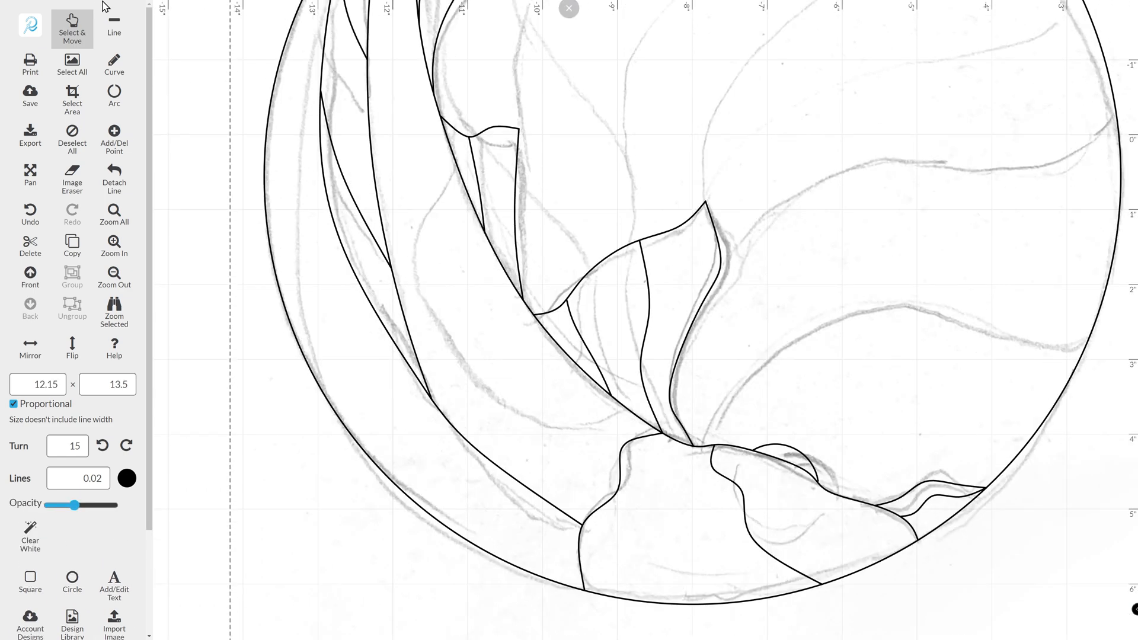
{"action": "left_click", "coordinate": [115, 62]}
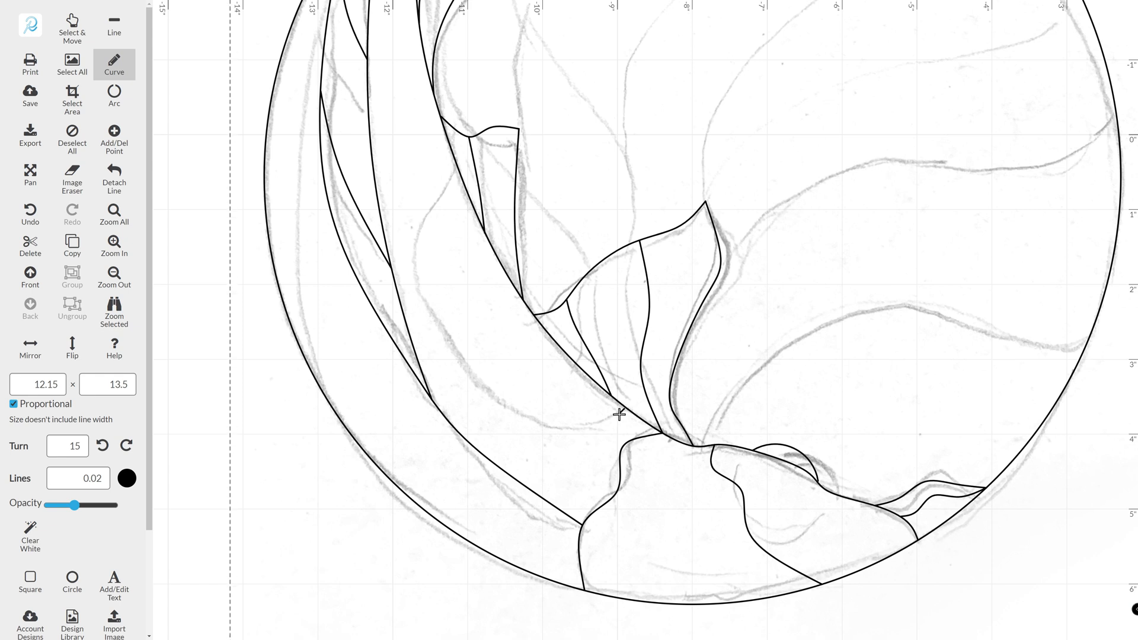
{"action": "left_click", "coordinate": [451, 153]}
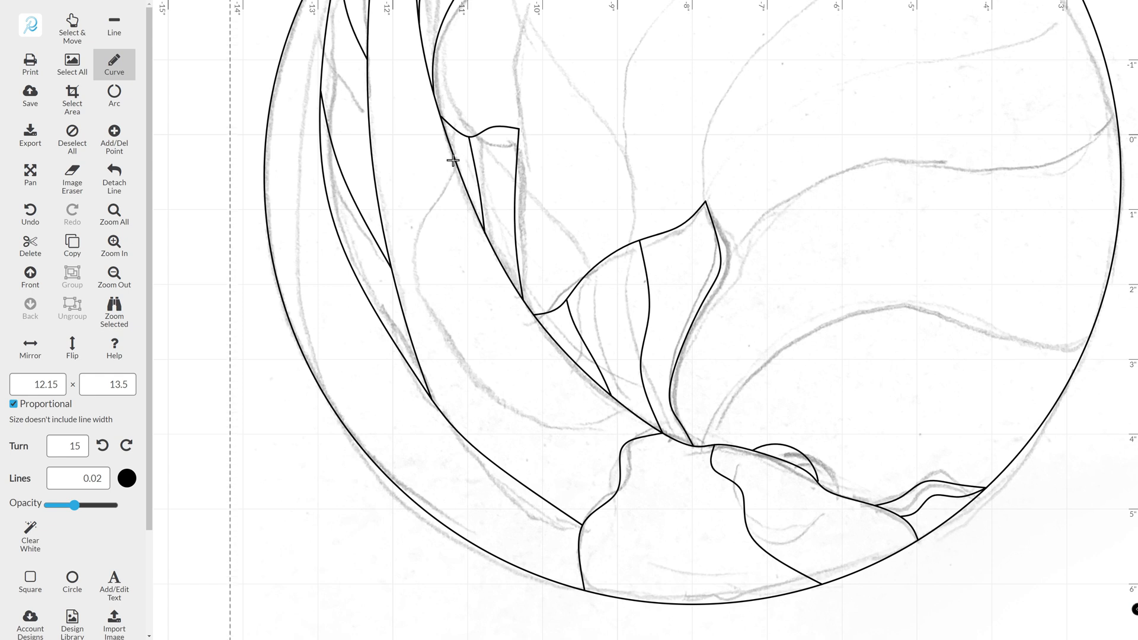
{"action": "left_click_drag", "start_coordinate": [401, 219], "coordinate": [402, 232]}
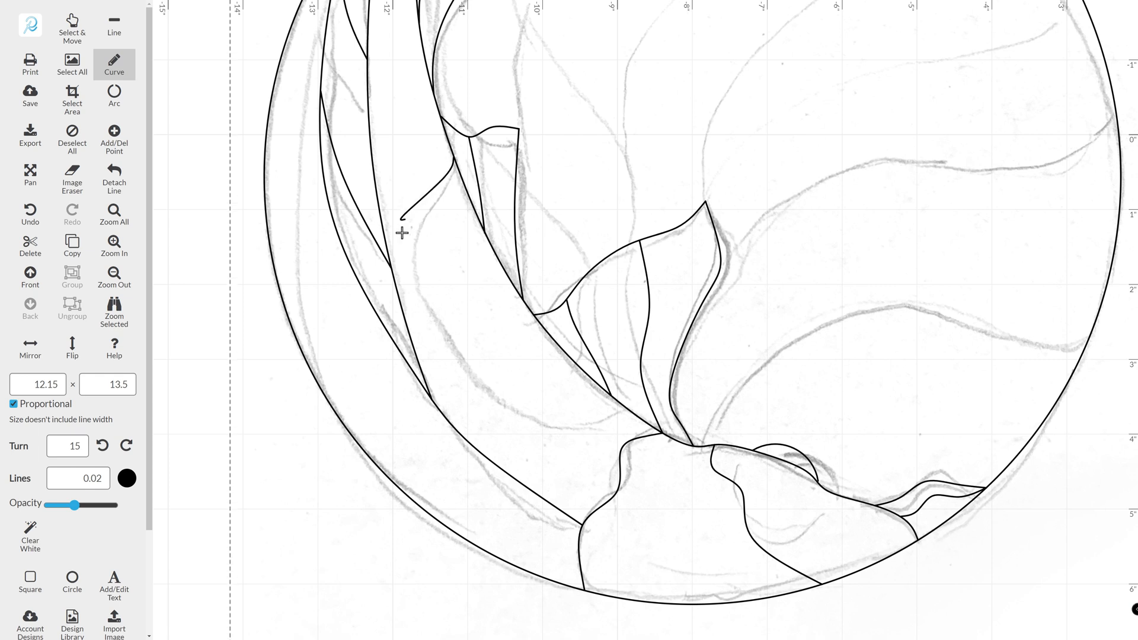
{"action": "double_click", "coordinate": [393, 273]}
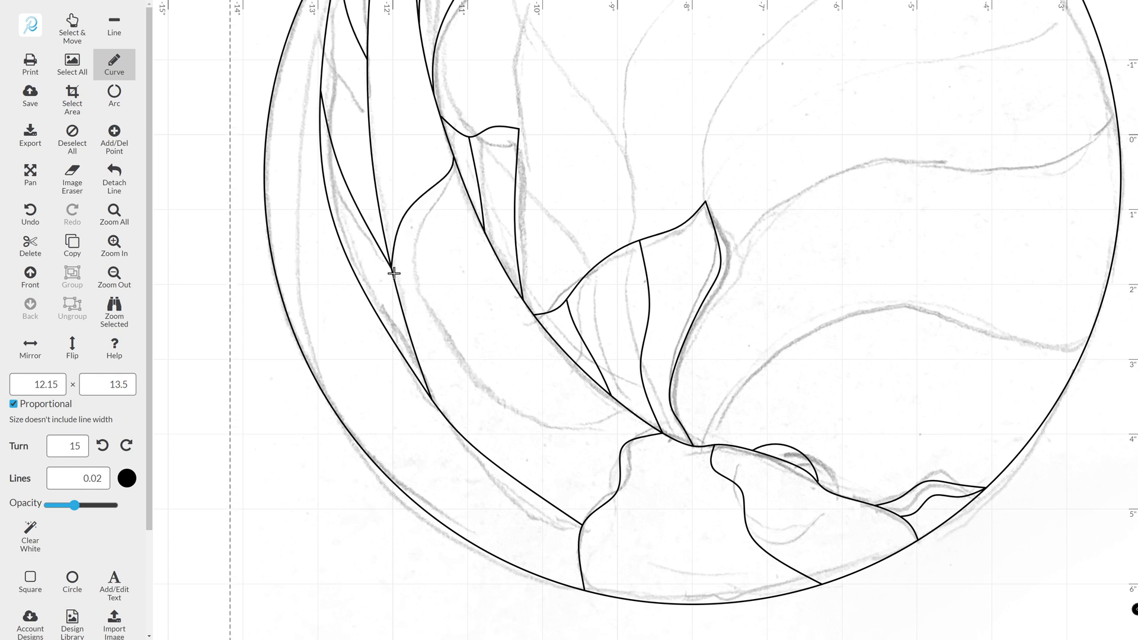
{"action": "key", "text": "Escape"}
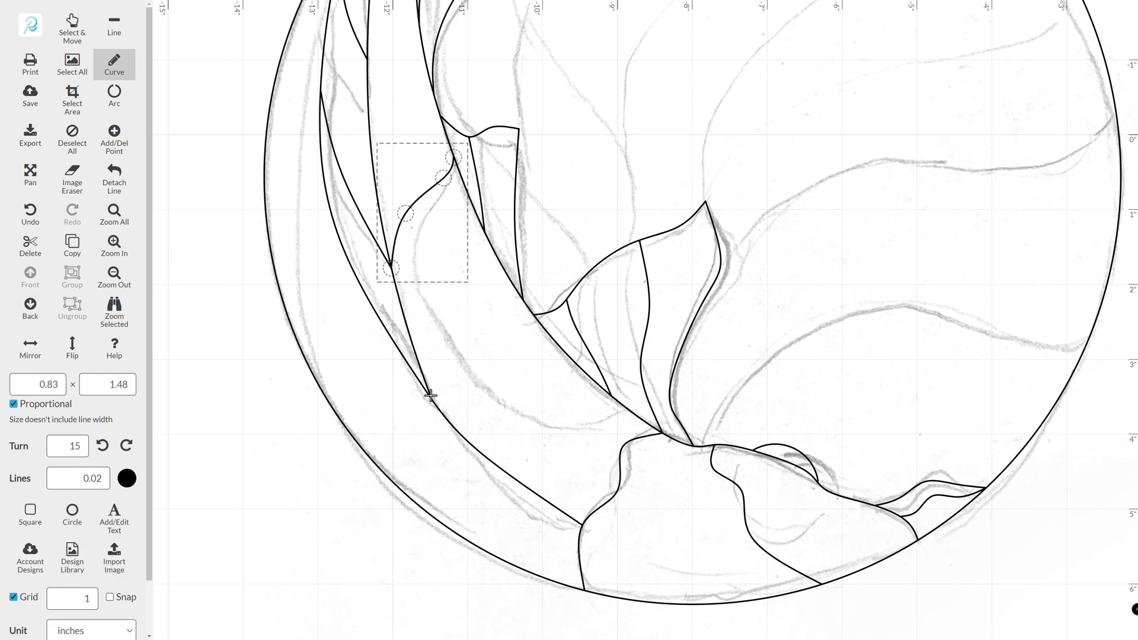
{"action": "left_click", "coordinate": [430, 395]}
{"action": "key", "text": "Escape"}
{"action": "scroll", "coordinate": [325, 127], "scroll_direction": "up", "scroll_amount": 3}
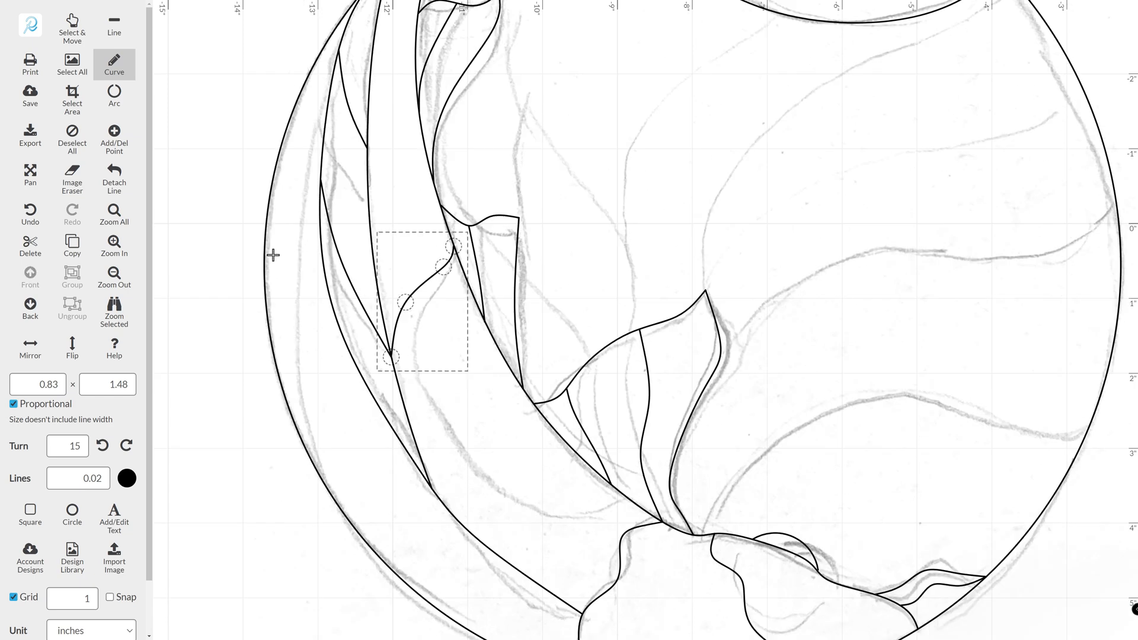
Draw a curve about 0.61 by 3.08 inches from the circle's left edge to the crescent's outer curve and smooth its lower bend
{"action": "left_click", "coordinate": [278, 373]}
{"action": "left_click", "coordinate": [323, 141]}
{"action": "left_click", "coordinate": [72, 25]}
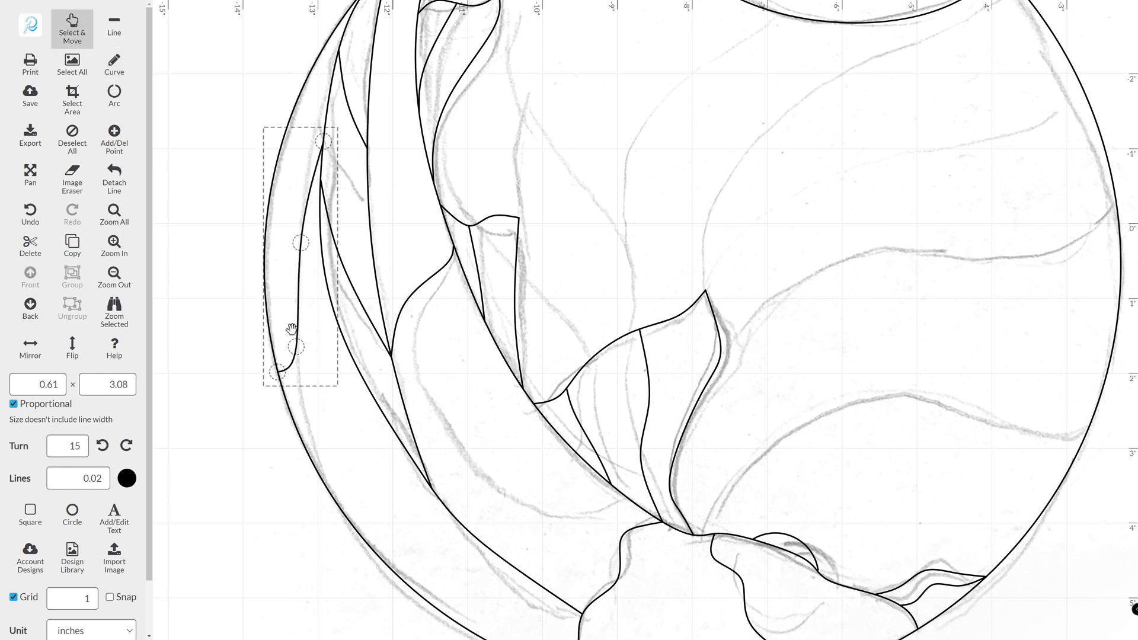
{"action": "left_click_drag", "start_coordinate": [301, 345], "coordinate": [304, 323]}
{"action": "left_click_drag", "start_coordinate": [329, 149], "coordinate": [329, 147]}
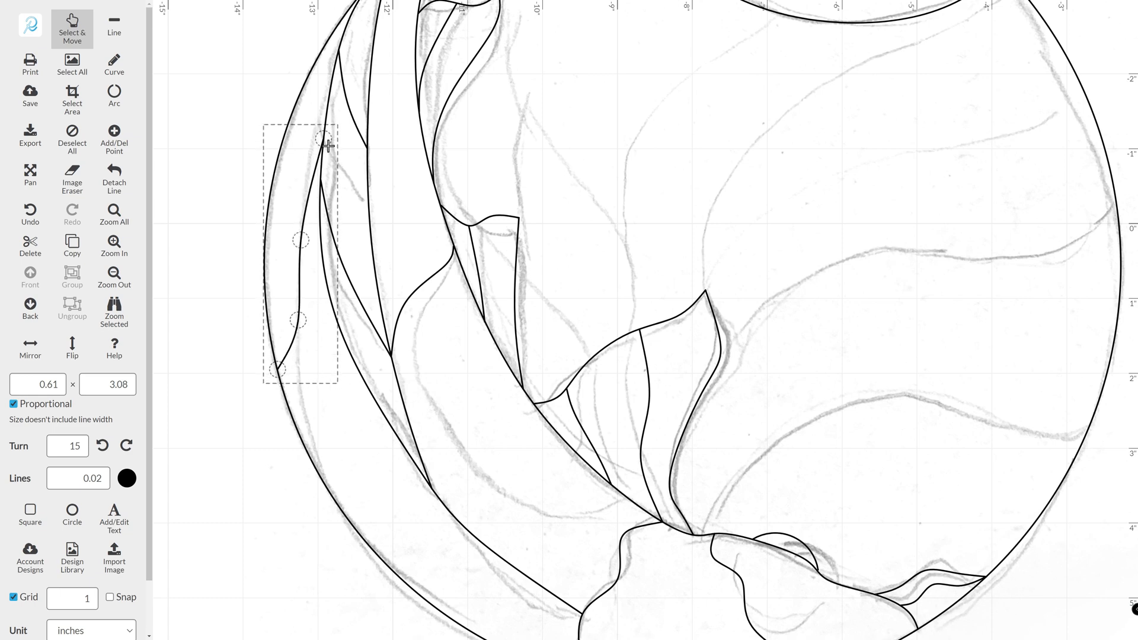
{"action": "scroll", "coordinate": [414, 399], "scroll_direction": "down", "scroll_amount": 2}
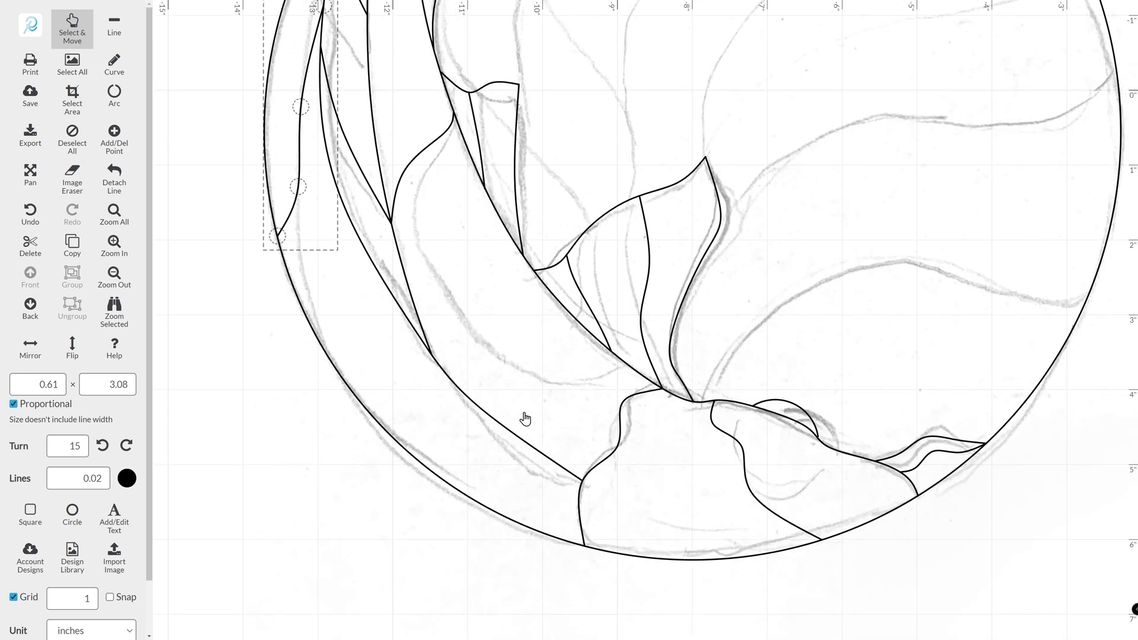
{"action": "scroll", "coordinate": [484, 375], "scroll_direction": "up", "scroll_amount": 5}
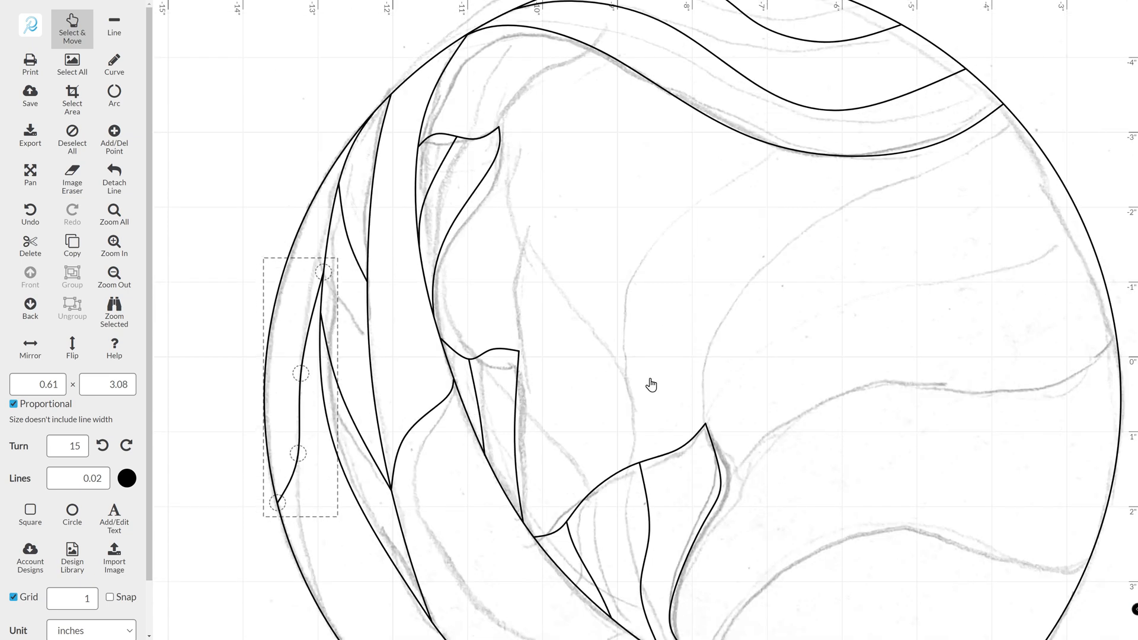
{"action": "scroll", "coordinate": [651, 382], "scroll_direction": "down", "scroll_amount": 2}
{"action": "scroll", "coordinate": [674, 377], "scroll_direction": "down", "scroll_amount": 2}
{"action": "scroll", "coordinate": [673, 377], "scroll_direction": "down", "scroll_amount": 5}
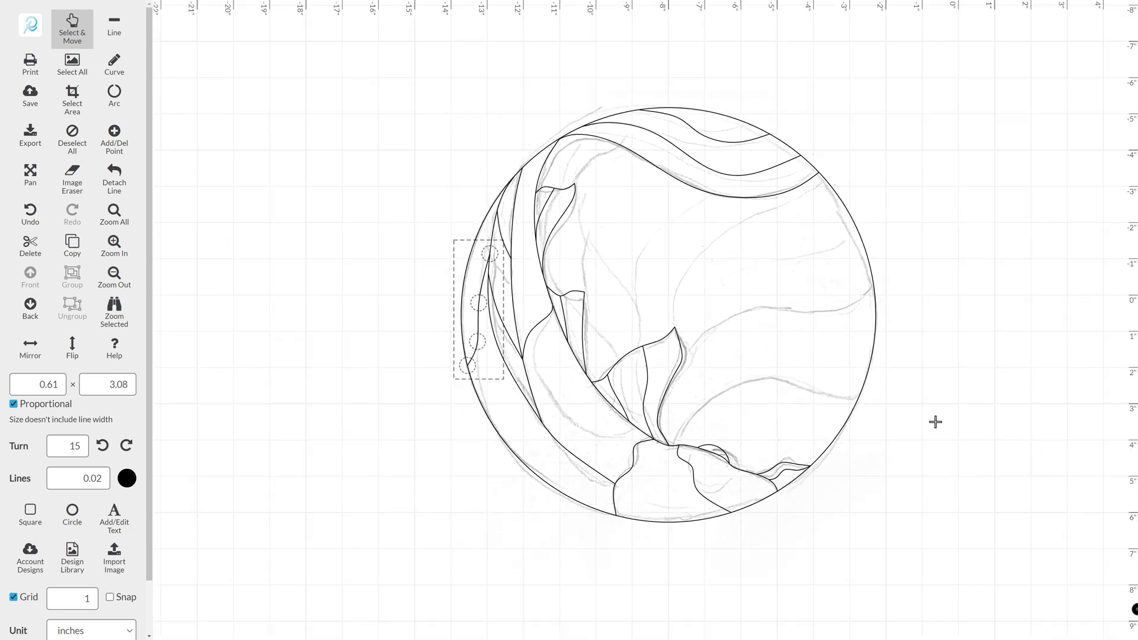
{"action": "left_click", "coordinate": [77, 145]}
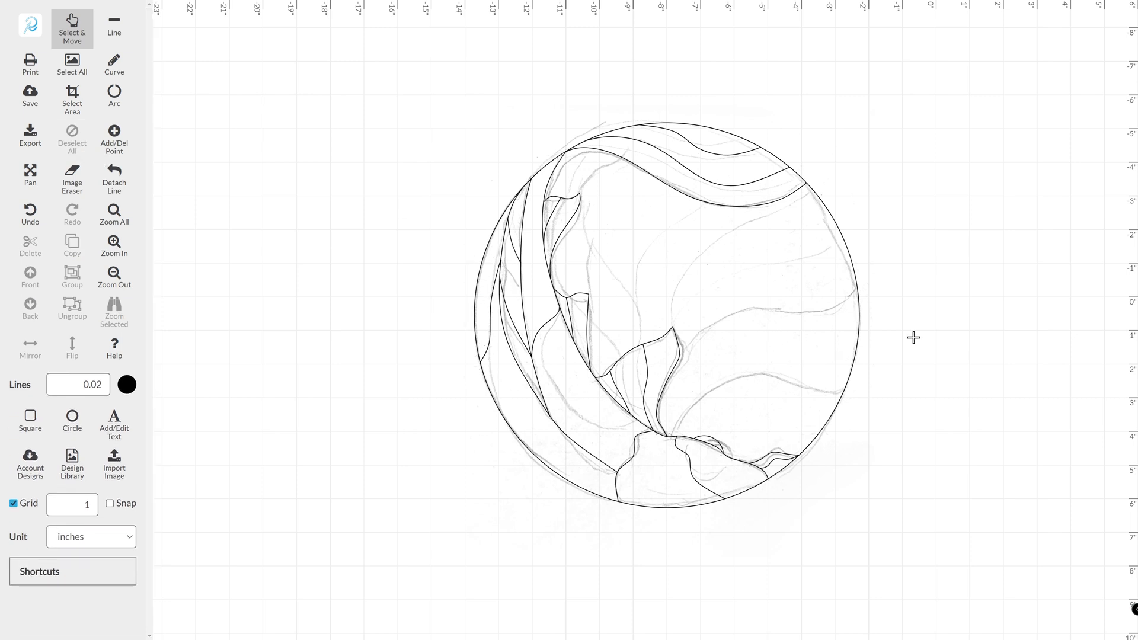
Draw a sweeping curve about 4.05 by 4.26 inches from the large leaf's tip to where the lowest upper wave meets the circle
{"action": "scroll", "coordinate": [915, 336], "scroll_direction": "right", "scroll_amount": 3}
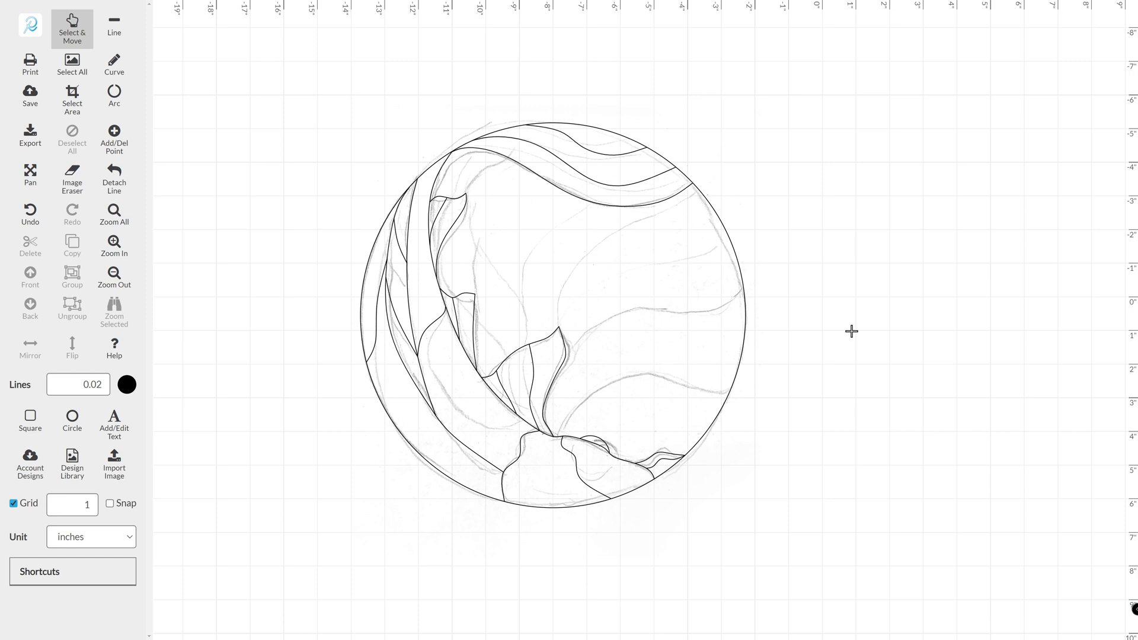
{"action": "scroll", "coordinate": [422, 236], "scroll_direction": "up", "scroll_amount": 4}
{"action": "left_click", "coordinate": [122, 70]}
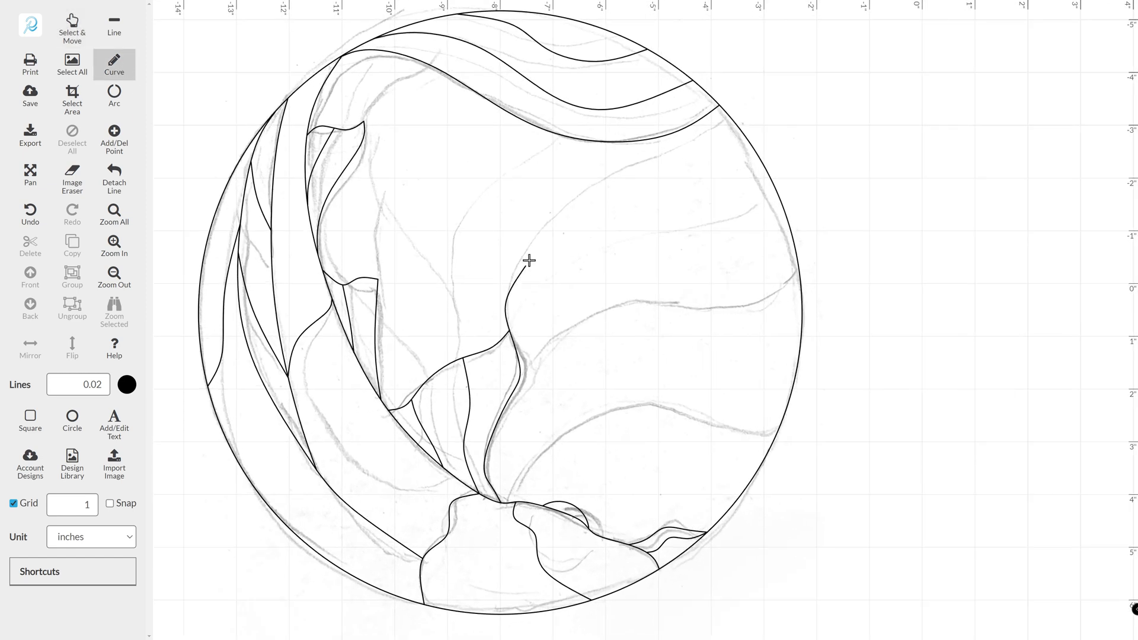
{"action": "mouse_move", "coordinate": [528, 260]}
{"action": "left_mouse_down"}
{"action": "mouse_move", "coordinate": [553, 215]}
{"action": "mouse_move", "coordinate": [686, 148]}
{"action": "mouse_move", "coordinate": [719, 108]}
{"action": "left_mouse_up"}
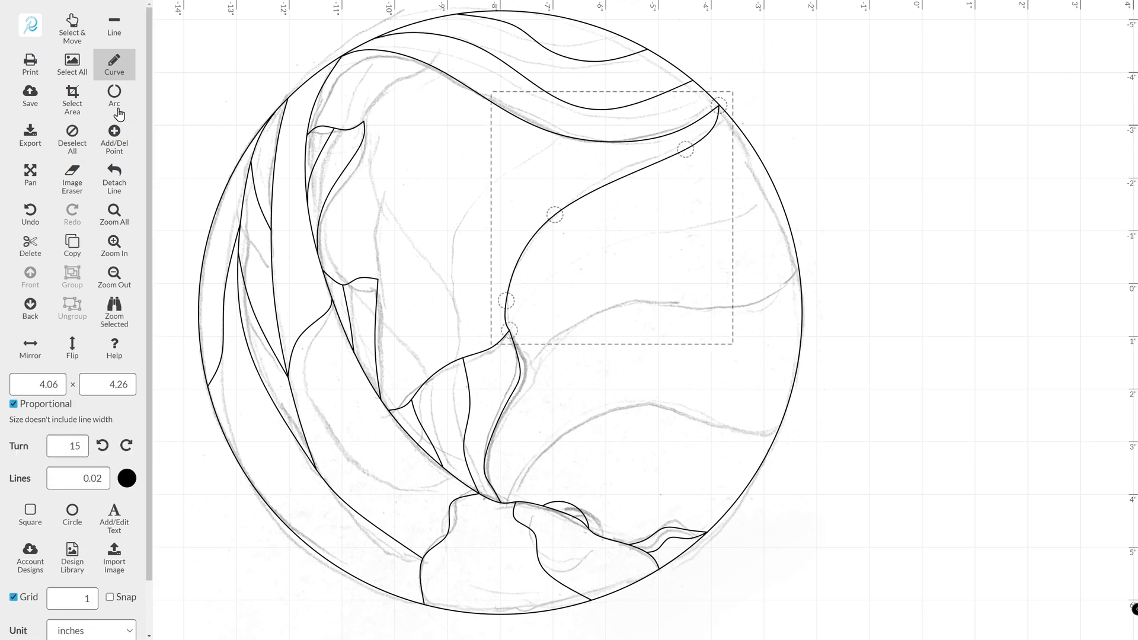
{"action": "left_click", "coordinate": [88, 25]}
{"action": "left_click_drag", "start_coordinate": [513, 305], "coordinate": [513, 271]}
{"action": "left_click_drag", "start_coordinate": [555, 214], "coordinate": [568, 203]}
Draw a curve about 5.42 by 3.88 inches from the top of the mound's wavy curve to the circle's right edge
{"action": "left_click", "coordinate": [122, 63]}
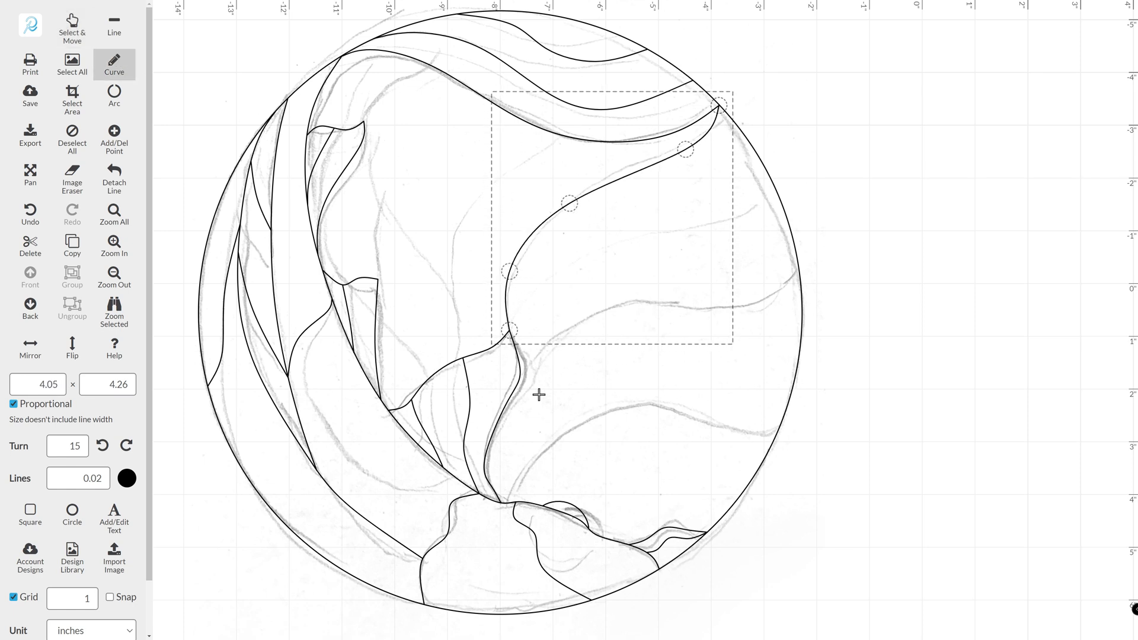
{"action": "left_click", "coordinate": [516, 503]}
{"action": "mouse_move", "coordinate": [539, 456]}
{"action": "left_mouse_down"}
{"action": "mouse_move", "coordinate": [594, 364]}
{"action": "mouse_move", "coordinate": [642, 341]}
{"action": "mouse_move", "coordinate": [701, 340]}
{"action": "mouse_move", "coordinate": [801, 297]}
{"action": "left_mouse_up"}
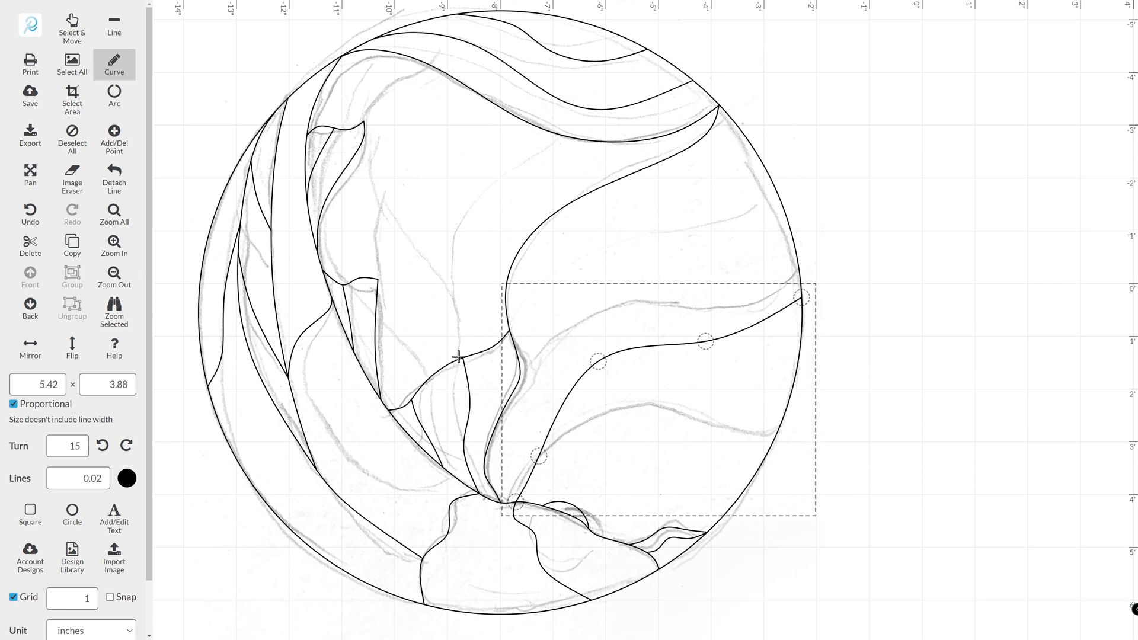
Draw a curve from the large leaf's upper outline to the lowest upper wave, and shape it to about 0.55 by 5.3 inches
{"action": "mouse_move", "coordinate": [463, 359]}
{"action": "left_mouse_down"}
{"action": "mouse_move", "coordinate": [434, 333]}
{"action": "mouse_move", "coordinate": [417, 274]}
{"action": "mouse_move", "coordinate": [451, 78]}
{"action": "left_mouse_up"}
{"action": "left_click", "coordinate": [72, 29]}
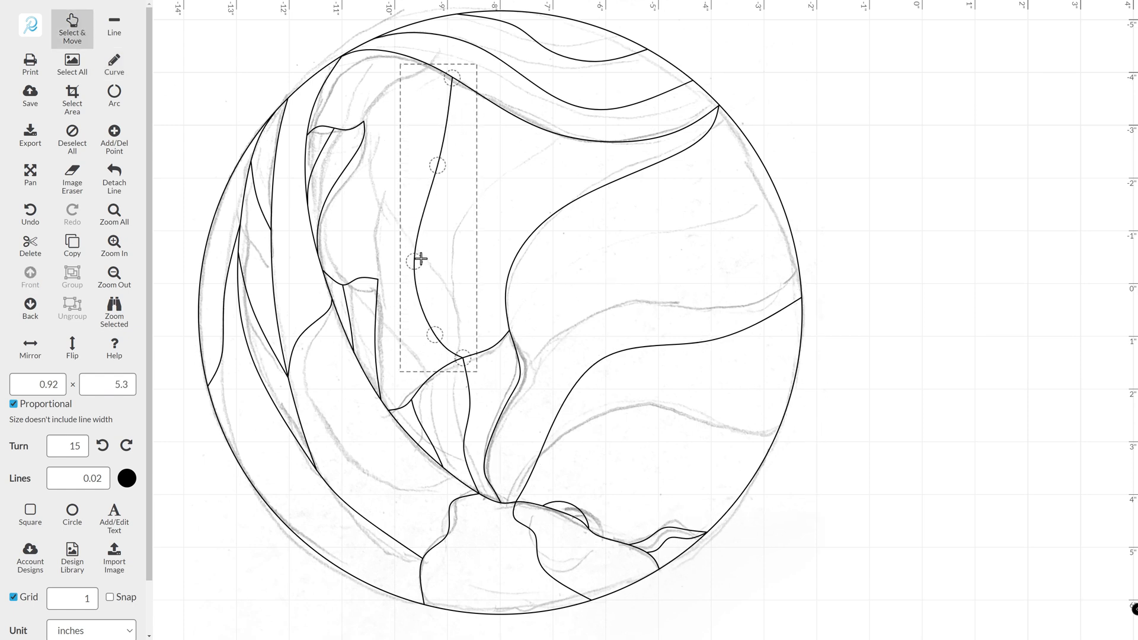
{"action": "left_click_drag", "start_coordinate": [420, 259], "coordinate": [446, 219]}
{"action": "left_click_drag", "start_coordinate": [437, 335], "coordinate": [464, 282]}
{"action": "left_click_drag", "start_coordinate": [445, 218], "coordinate": [431, 227]}
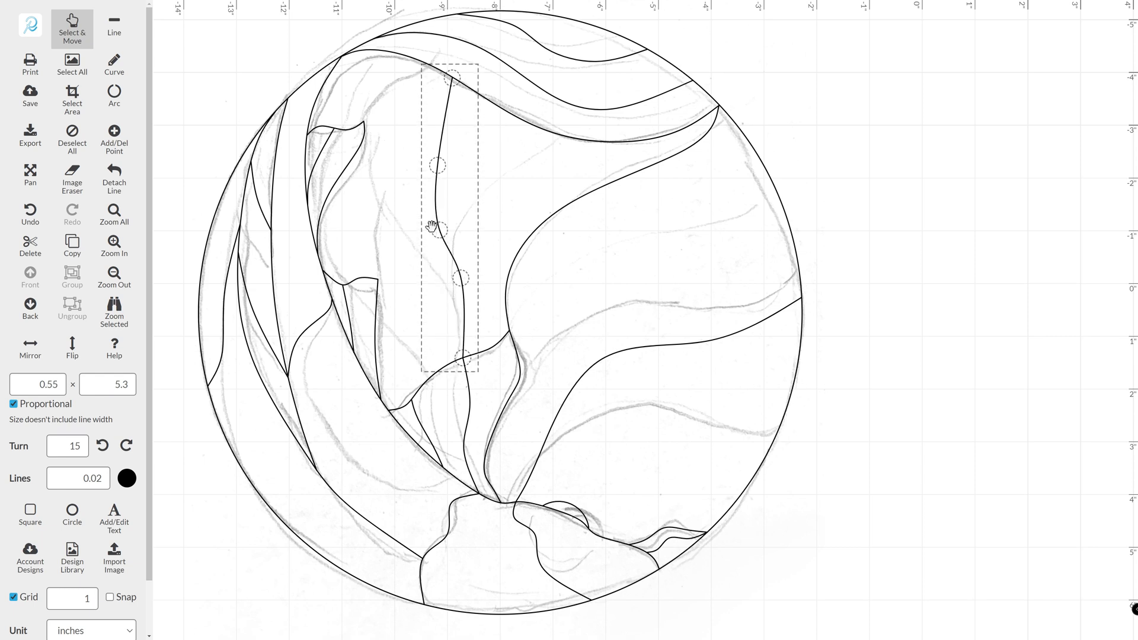
Draw a curve about 0.75 by 4.23 inches from the middle small leaf's tip through the upper small leaf's tip to the crescent's top junction
{"action": "left_click", "coordinate": [115, 64]}
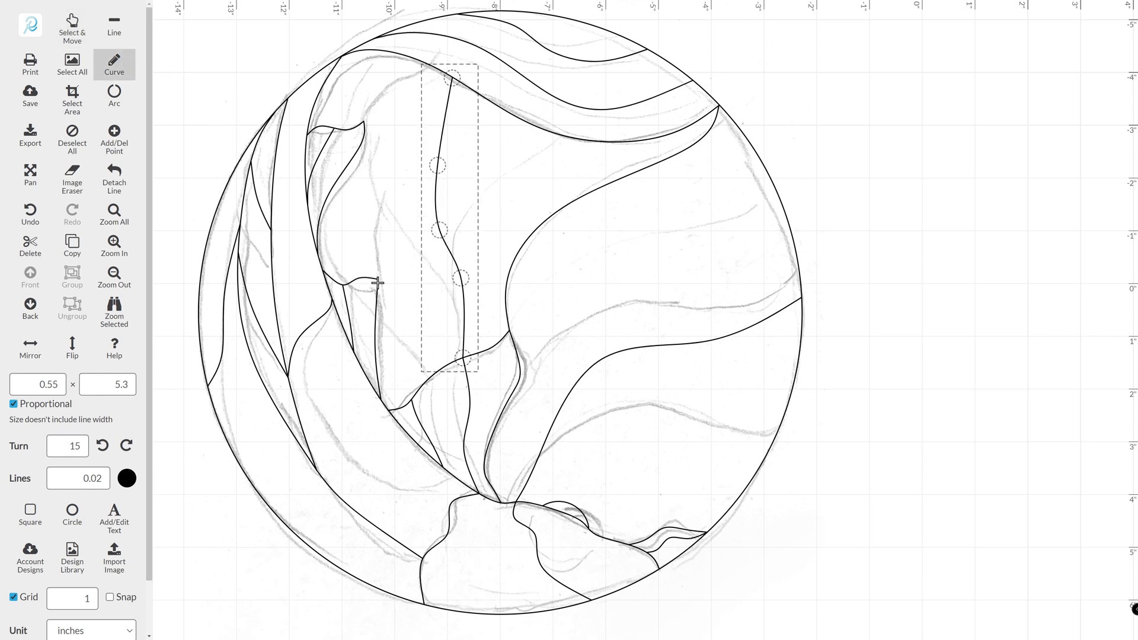
{"action": "left_click", "coordinate": [378, 279]}
{"action": "left_click", "coordinate": [364, 121]}
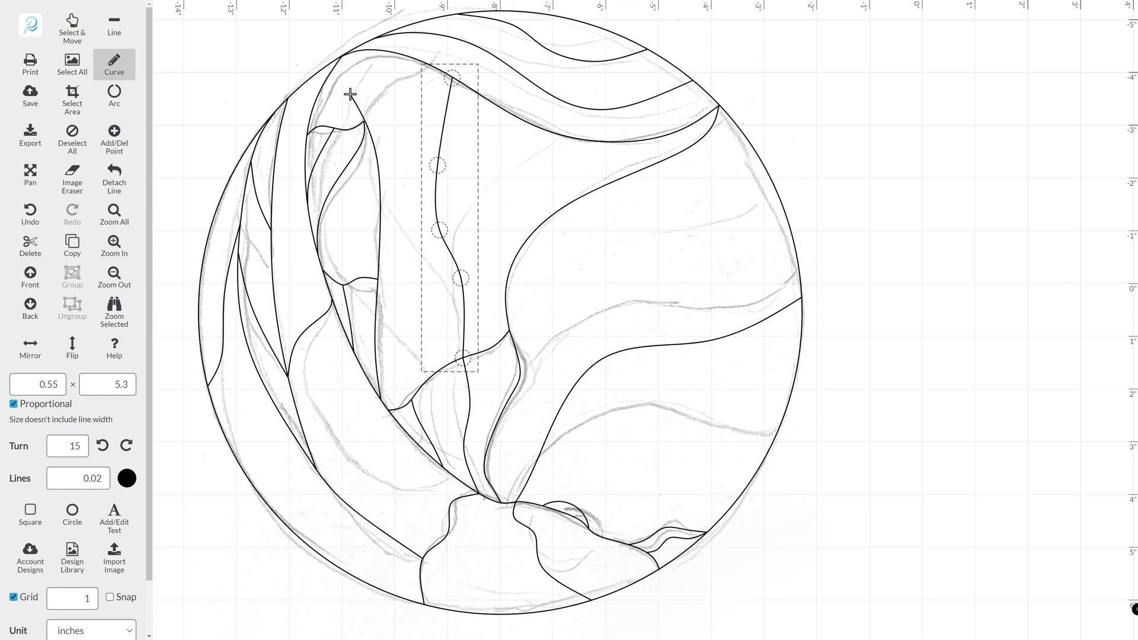
{"action": "left_click", "coordinate": [343, 55]}
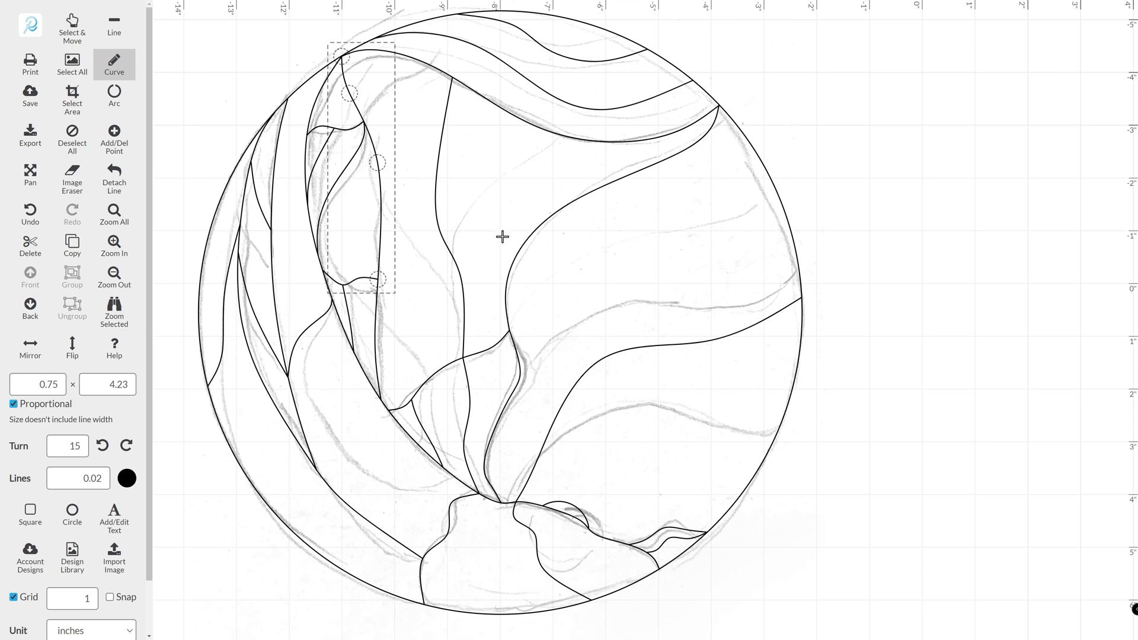
Draw a wavy curve from the large leaf's tip to the circle's right edge, and shape it to about 5.32 by 1.93 inches
{"action": "scroll", "coordinate": [511, 267], "scroll_direction": "down", "scroll_amount": 1}
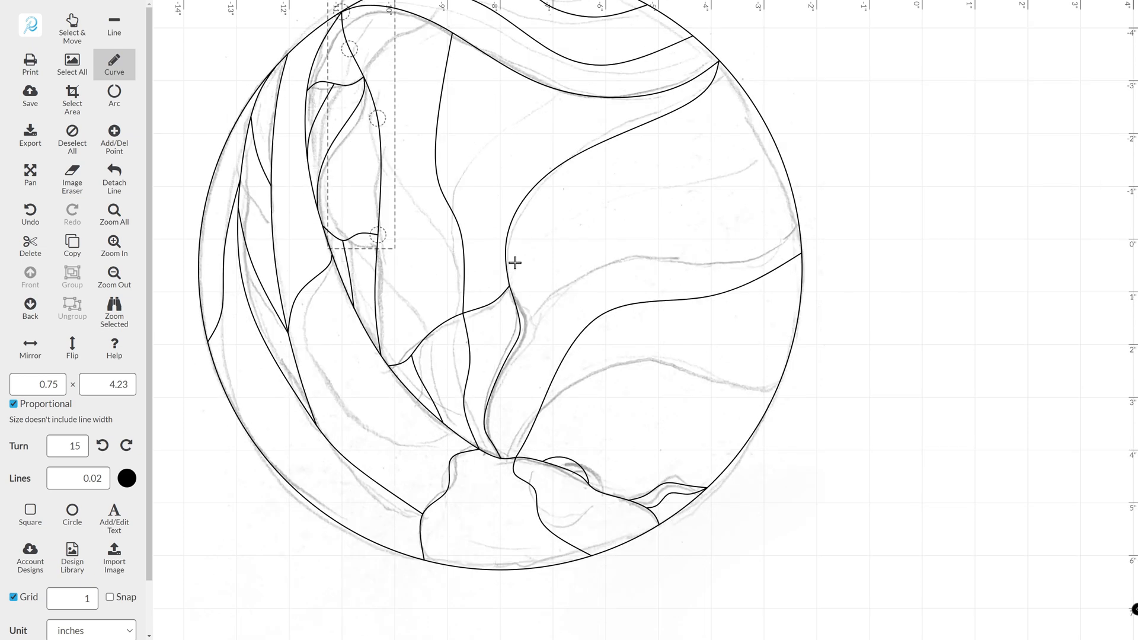
{"action": "mouse_move", "coordinate": [510, 288]}
{"action": "left_mouse_down"}
{"action": "mouse_move", "coordinate": [567, 216]}
{"action": "mouse_move", "coordinate": [632, 183]}
{"action": "mouse_move", "coordinate": [777, 192]}
{"action": "mouse_move", "coordinate": [742, 198]}
{"action": "mouse_move", "coordinate": [786, 187]}
{"action": "left_mouse_up"}
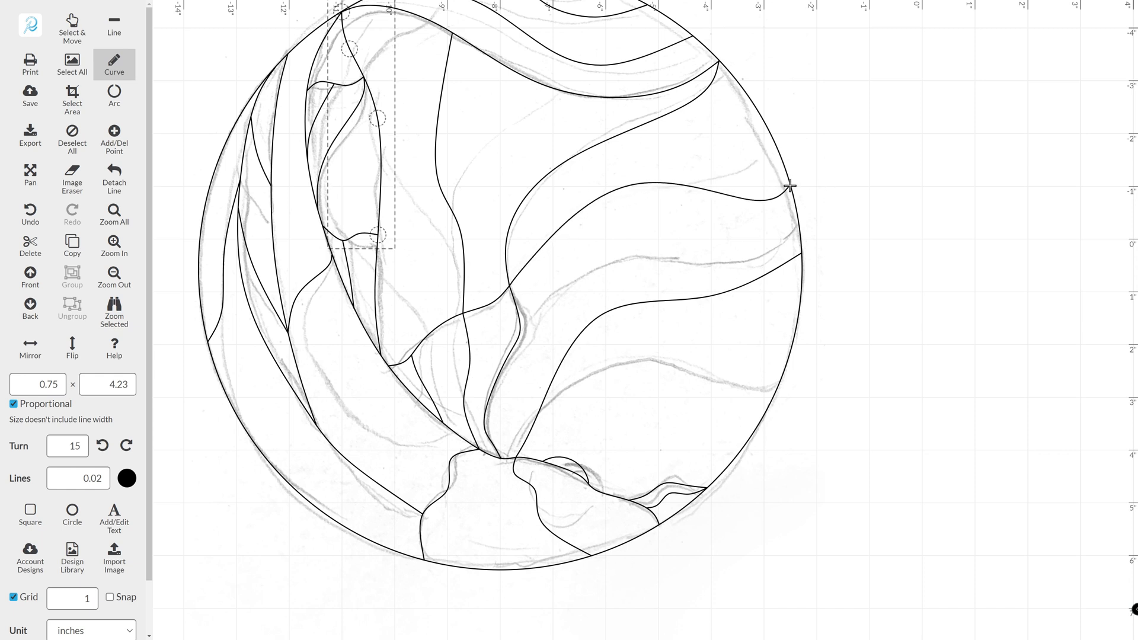
{"action": "double_click", "coordinate": [790, 187]}
{"action": "left_click", "coordinate": [72, 27]}
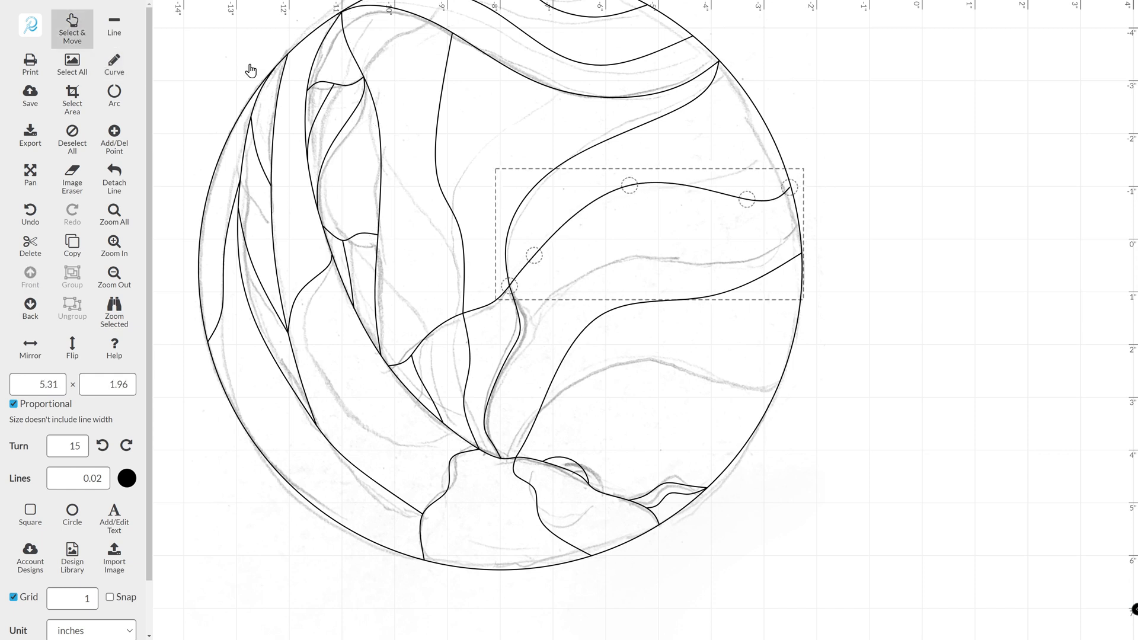
{"action": "left_click_drag", "start_coordinate": [630, 186], "coordinate": [638, 188]}
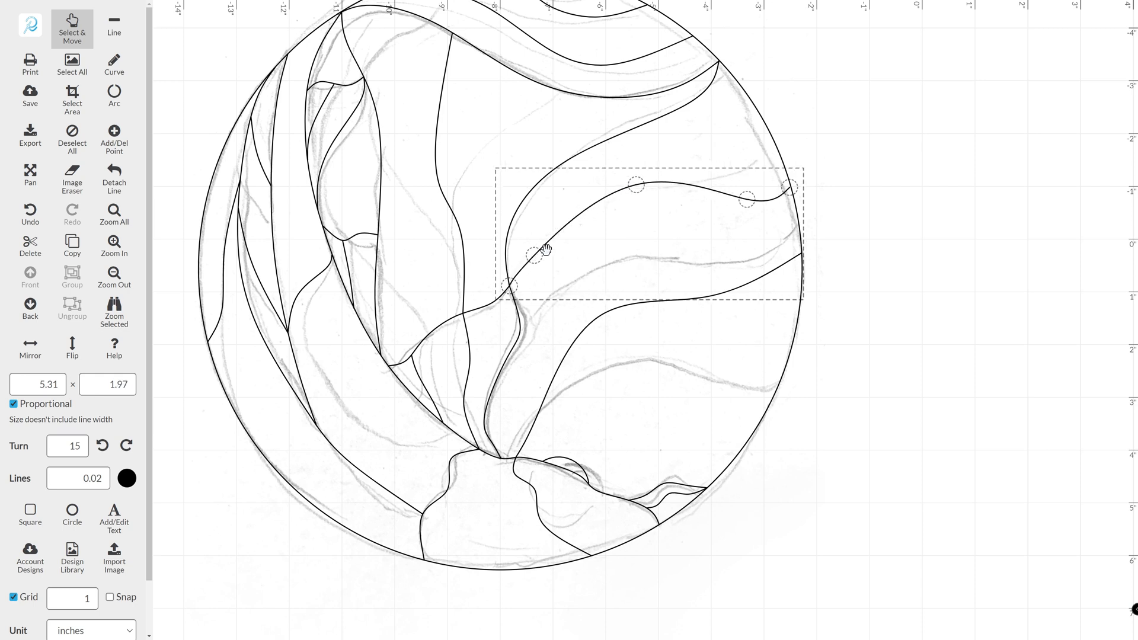
{"action": "mouse_move", "coordinate": [546, 249]}
{"action": "left_mouse_down"}
{"action": "mouse_move", "coordinate": [561, 254]}
{"action": "mouse_move", "coordinate": [552, 228]}
{"action": "left_mouse_up"}
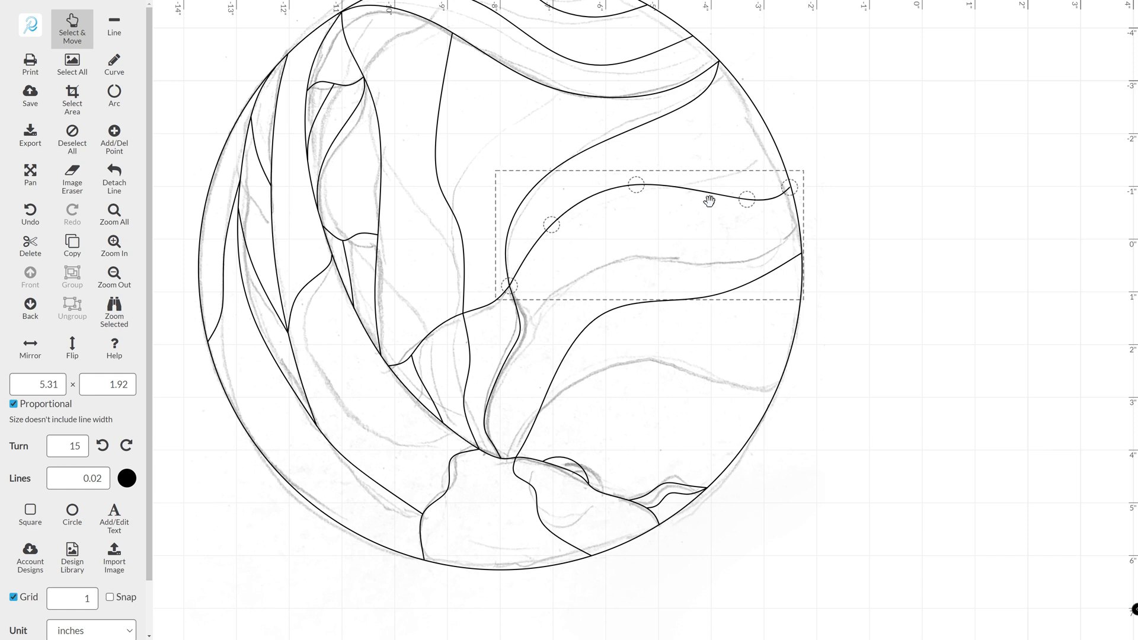
{"action": "left_click_drag", "start_coordinate": [747, 199], "coordinate": [727, 198]}
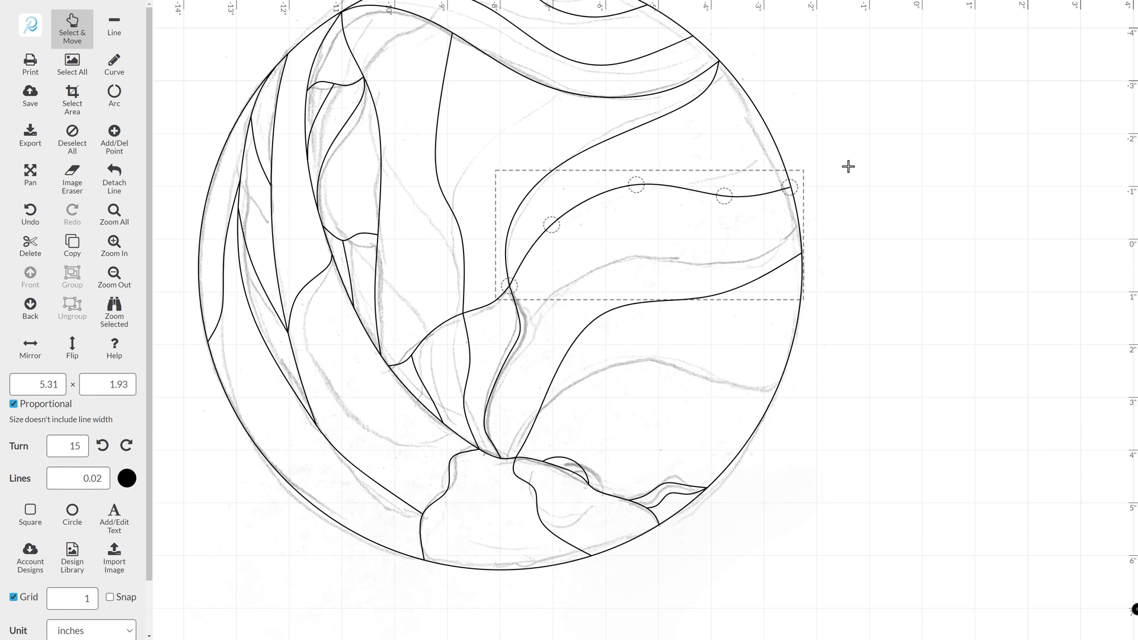
{"action": "left_click_drag", "start_coordinate": [795, 189], "coordinate": [796, 192]}
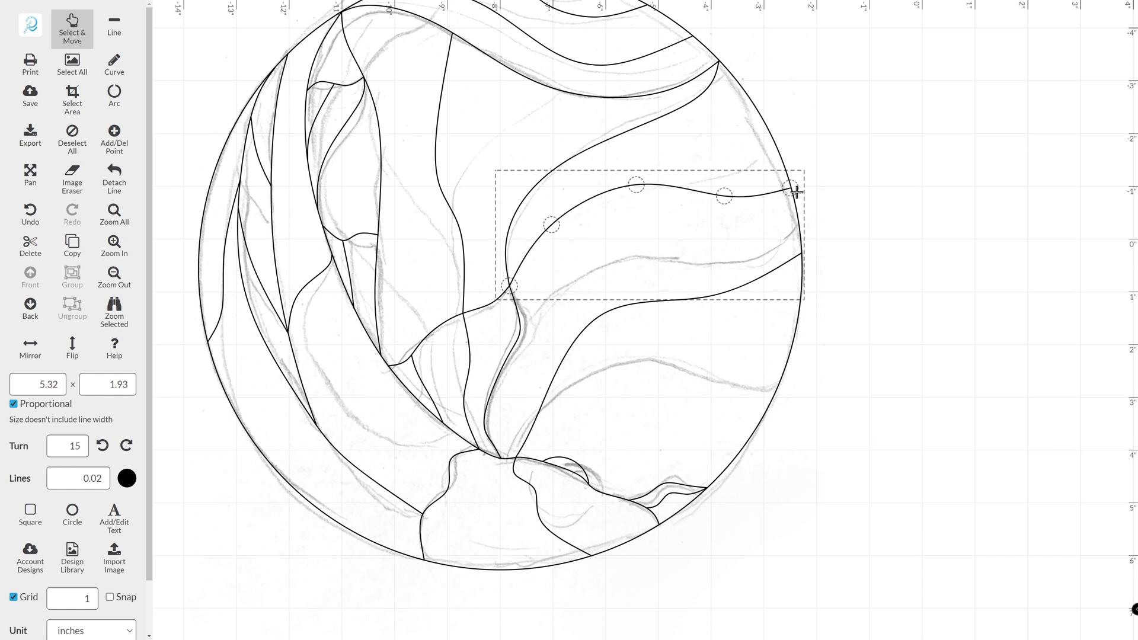
{"action": "left_click", "coordinate": [877, 194]}
Move the sketch image to the right, clear of the traced line pattern
{"action": "scroll", "coordinate": [848, 294], "scroll_direction": "down", "scroll_amount": 5}
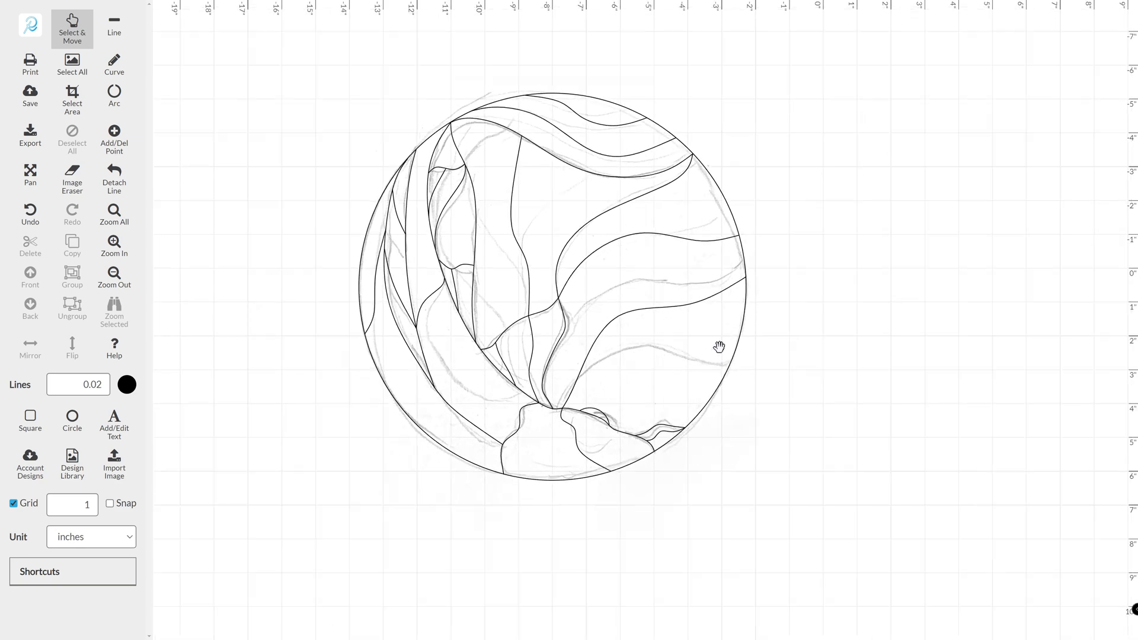
{"action": "scroll", "coordinate": [645, 320], "scroll_direction": "down", "scroll_amount": 1}
{"action": "mouse_move", "coordinate": [579, 241]}
{"action": "left_mouse_down"}
{"action": "mouse_move", "coordinate": [919, 236]}
{"action": "mouse_move", "coordinate": [958, 247]}
{"action": "left_mouse_up"}
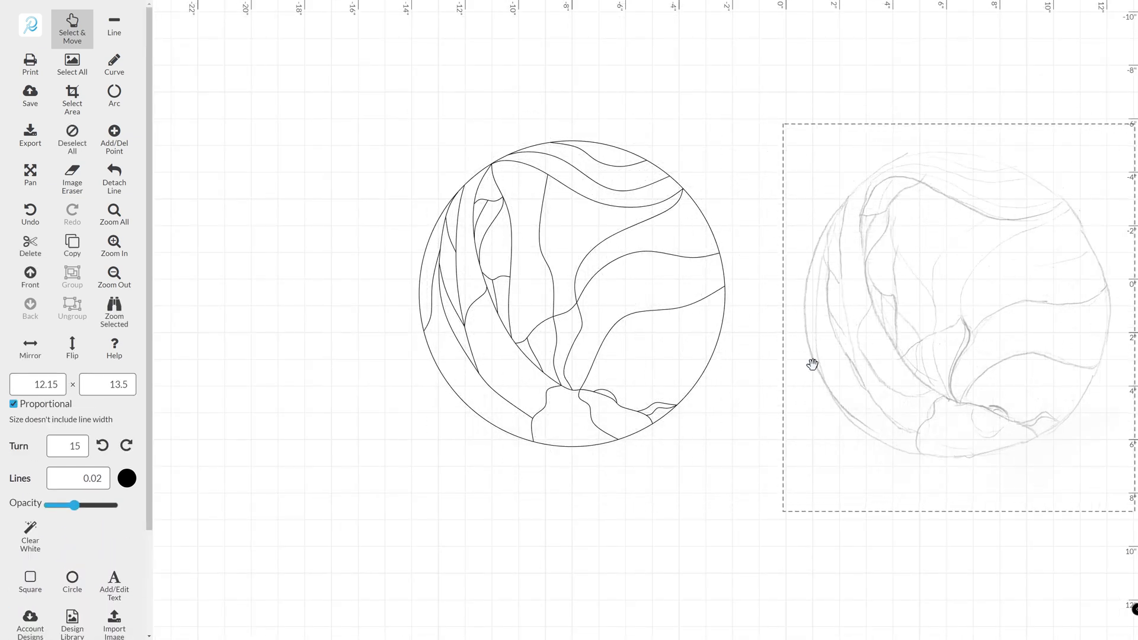
{"action": "left_click", "coordinate": [673, 523]}
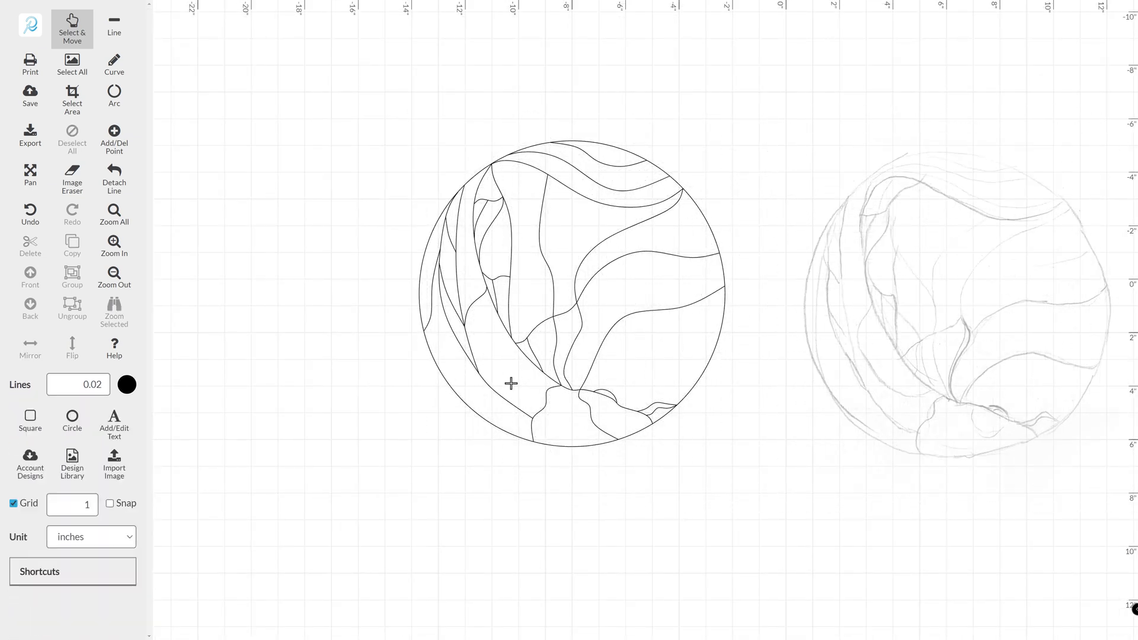
Delete the curve linking the two small leaf tips to the crescent's top junction, and delete the sketch image
{"action": "left_click", "coordinate": [510, 240]}
{"action": "key", "text": "Delete"}
{"action": "left_click", "coordinate": [802, 323]}
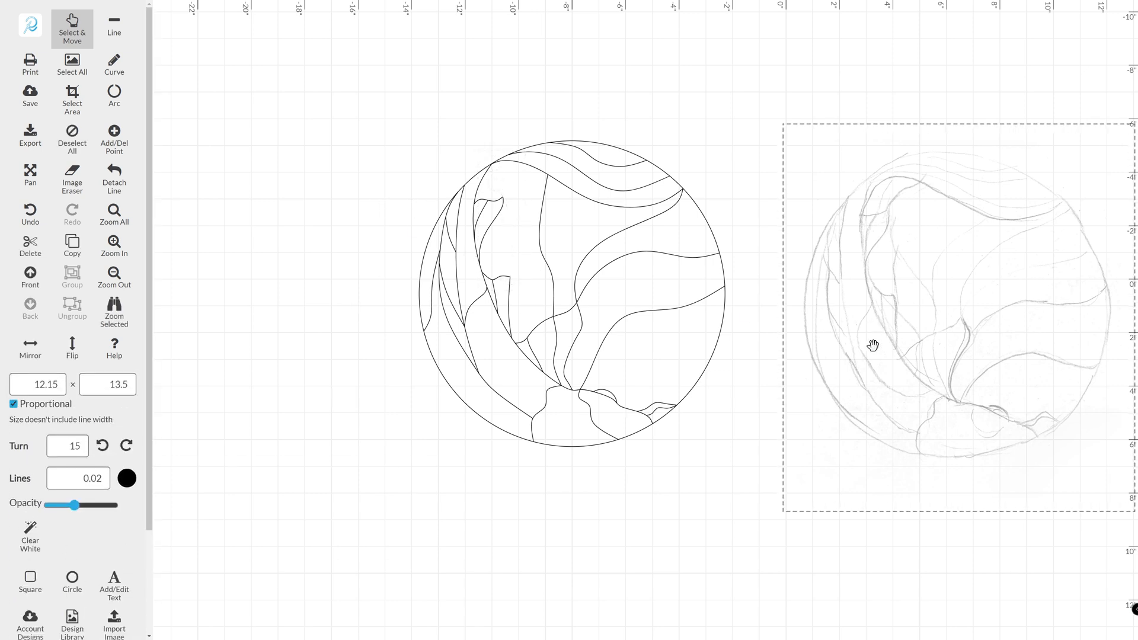
{"action": "key", "text": "Delete"}
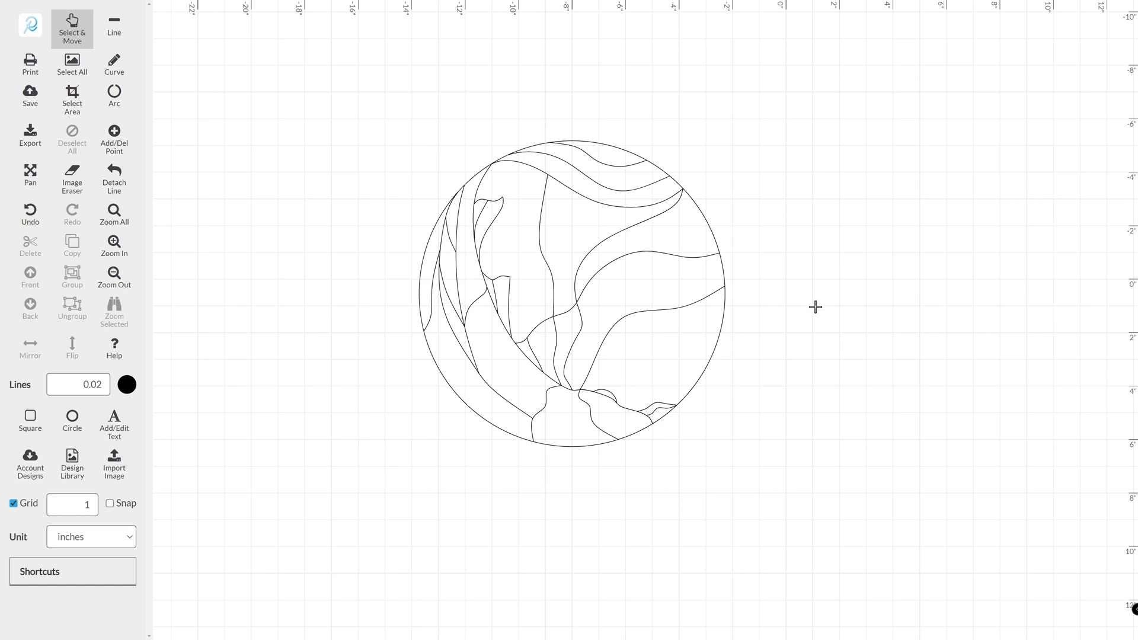
Draw a curve about 1.33 by 6.51 inches from the large leaf's lower outline through both small leaf tips to the crescent's top junction, smoothing its middle
{"action": "scroll", "coordinate": [646, 319], "scroll_direction": "up", "scroll_amount": 3}
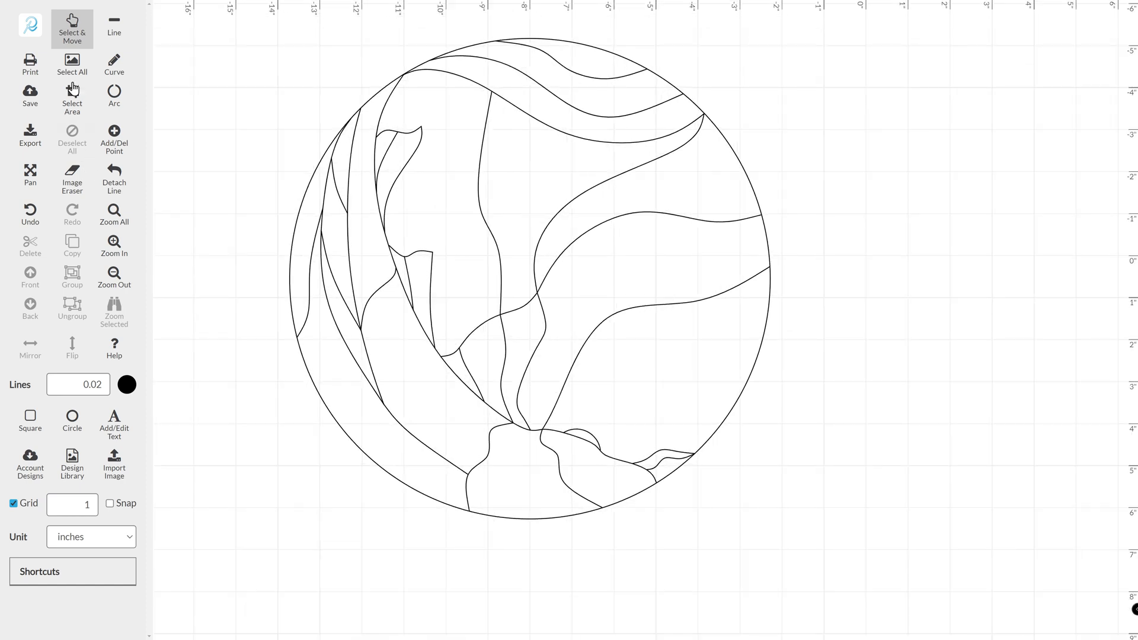
{"action": "left_click", "coordinate": [115, 64]}
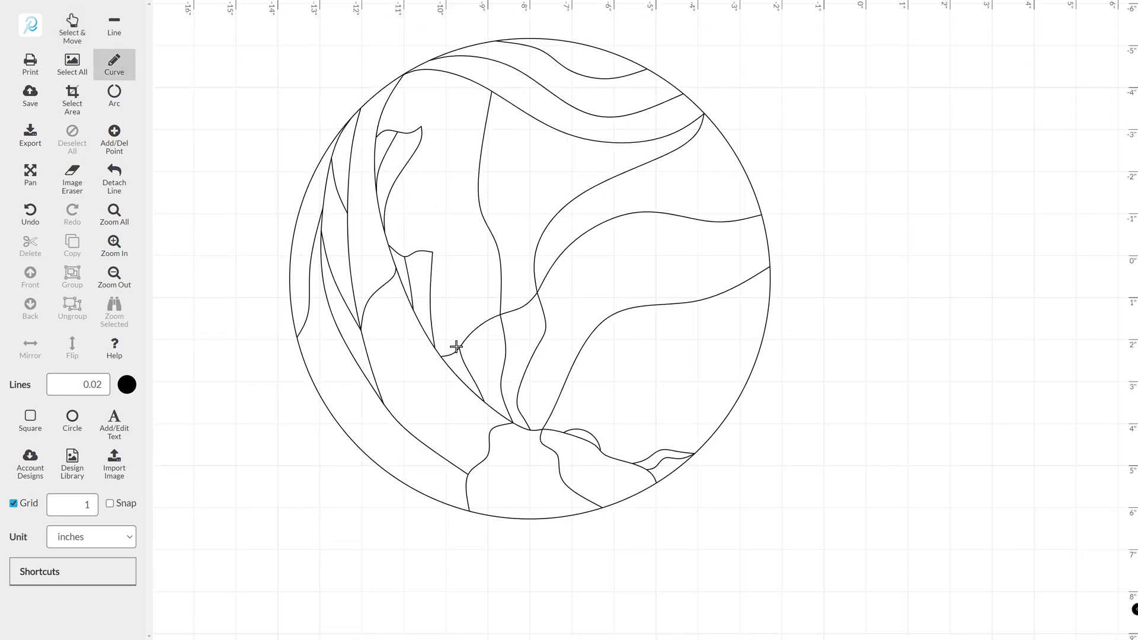
{"action": "left_click_drag", "start_coordinate": [459, 348], "coordinate": [402, 76]}
{"action": "double_click", "coordinate": [403, 76]}
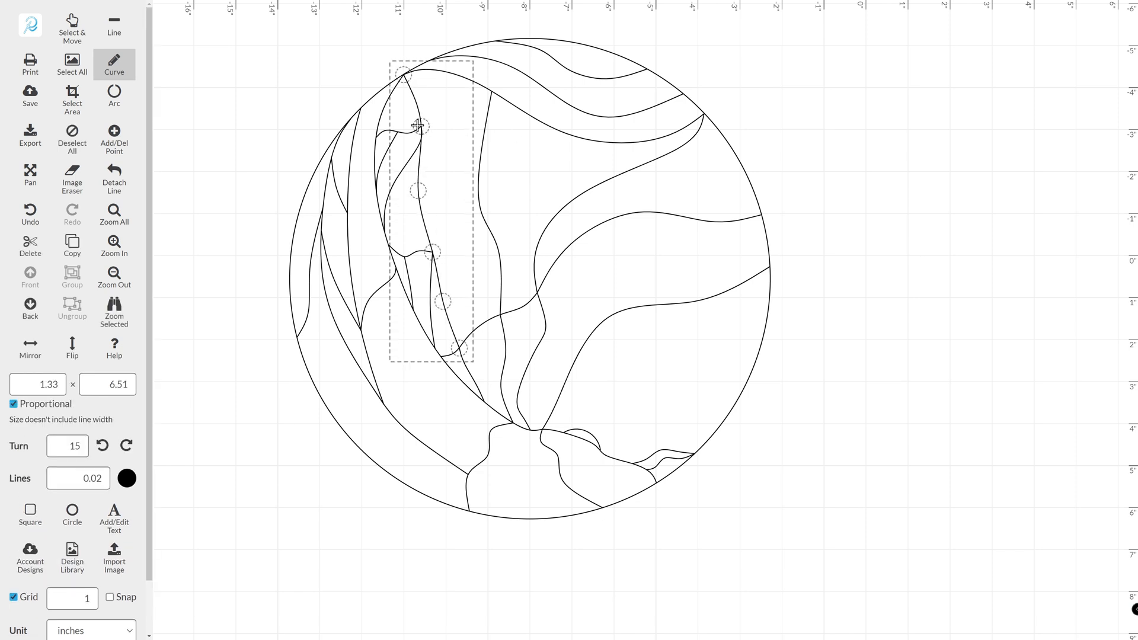
{"action": "left_click", "coordinate": [83, 30]}
{"action": "left_click", "coordinate": [237, 151]}
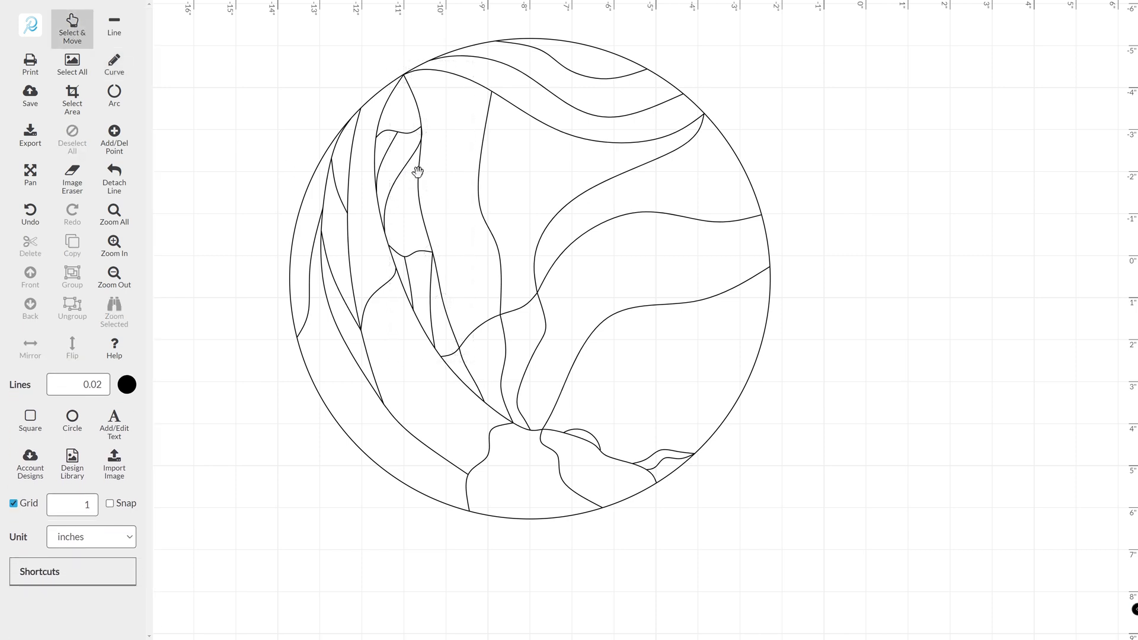
{"action": "left_click", "coordinate": [419, 173]}
{"action": "left_click_drag", "start_coordinate": [416, 193], "coordinate": [422, 178]}
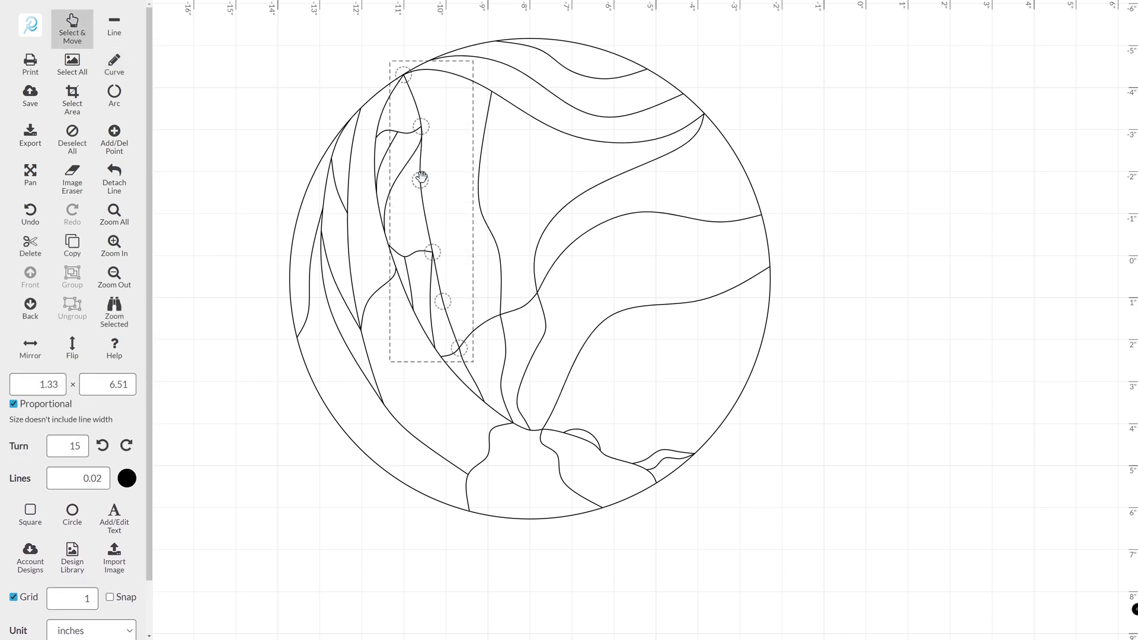
{"action": "left_click", "coordinate": [254, 331]}
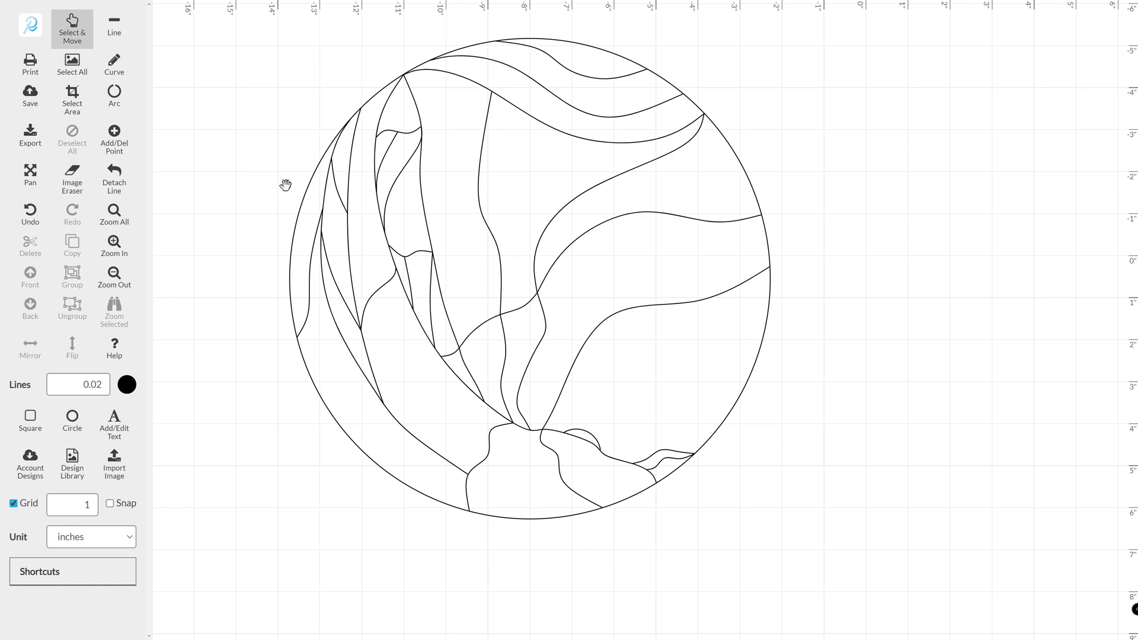
Draw a curve about 2.96 by 2.91 inches from the right-hand small-shape junction up to the lowest upper wave line, smoothing its lower bend
{"action": "left_click", "coordinate": [128, 68]}
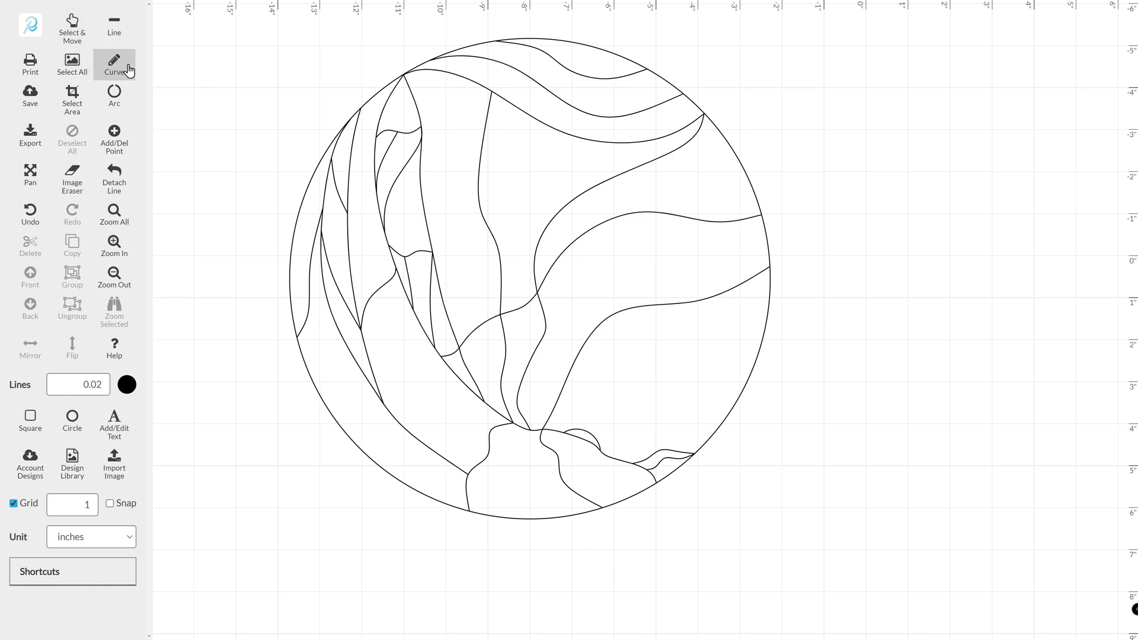
{"action": "left_click", "coordinate": [459, 235]}
{"action": "left_click", "coordinate": [472, 180]}
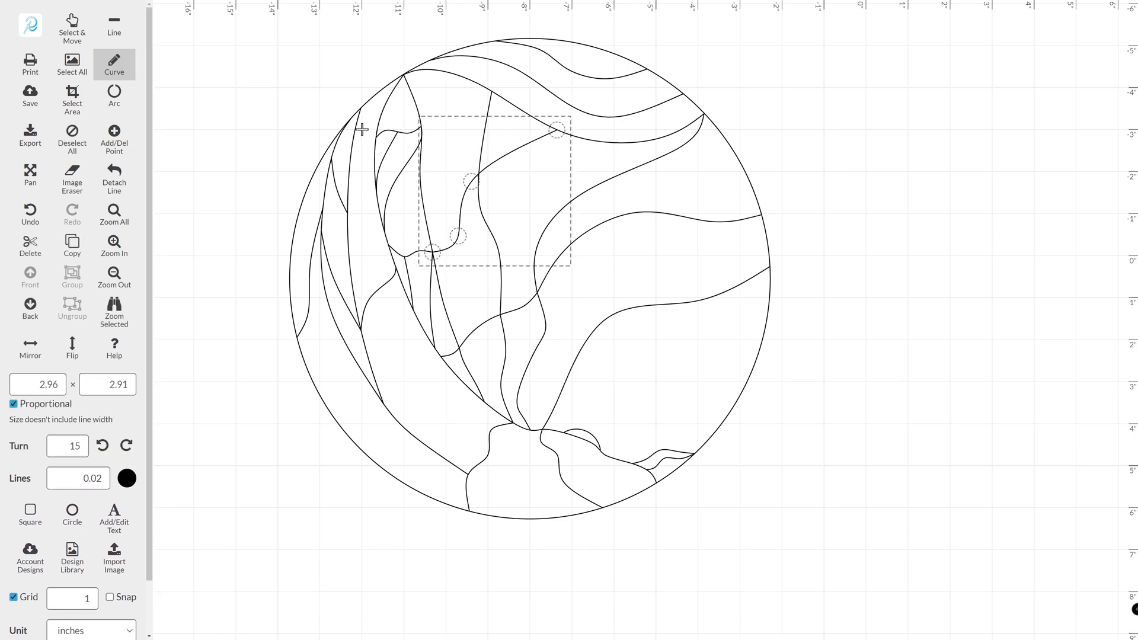
{"action": "left_click", "coordinate": [73, 34]}
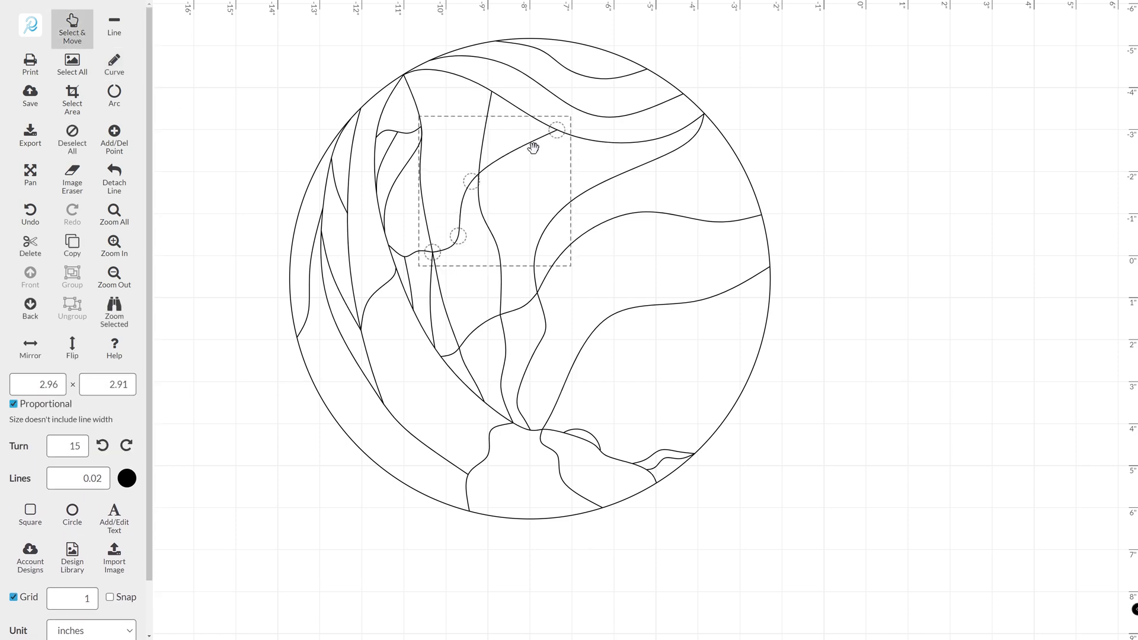
{"action": "left_click_drag", "start_coordinate": [458, 235], "coordinate": [459, 220]}
{"action": "left_click", "coordinate": [848, 343]}
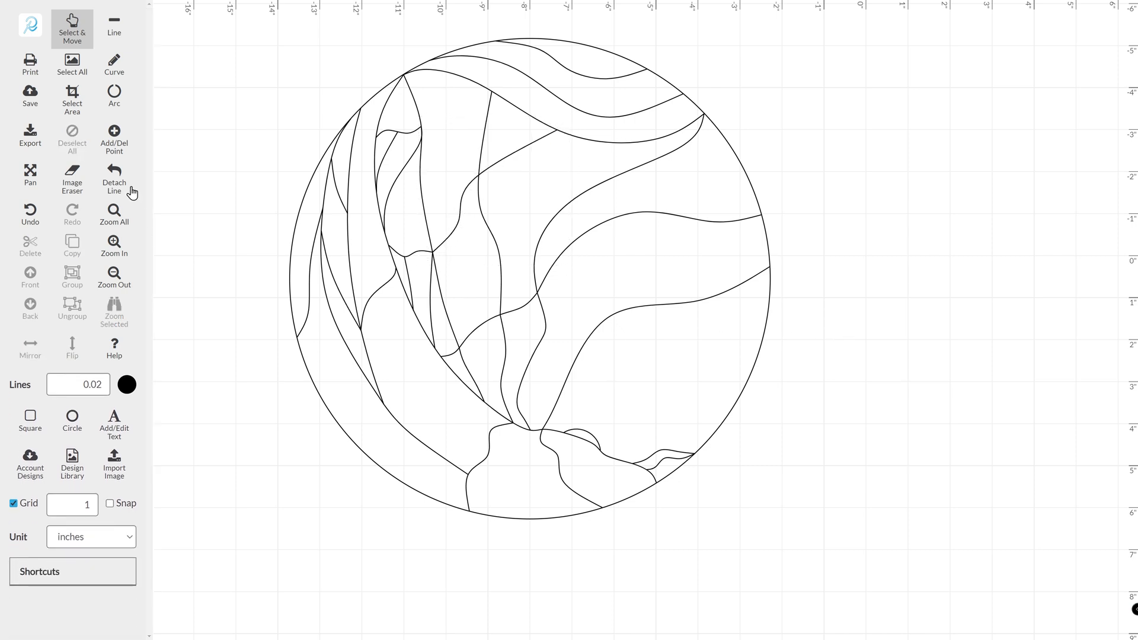
Adjust the right end of the small bump arc above the lower outline, making the arc about 0.85 by 0.48 inches
{"action": "left_click", "coordinate": [116, 69]}
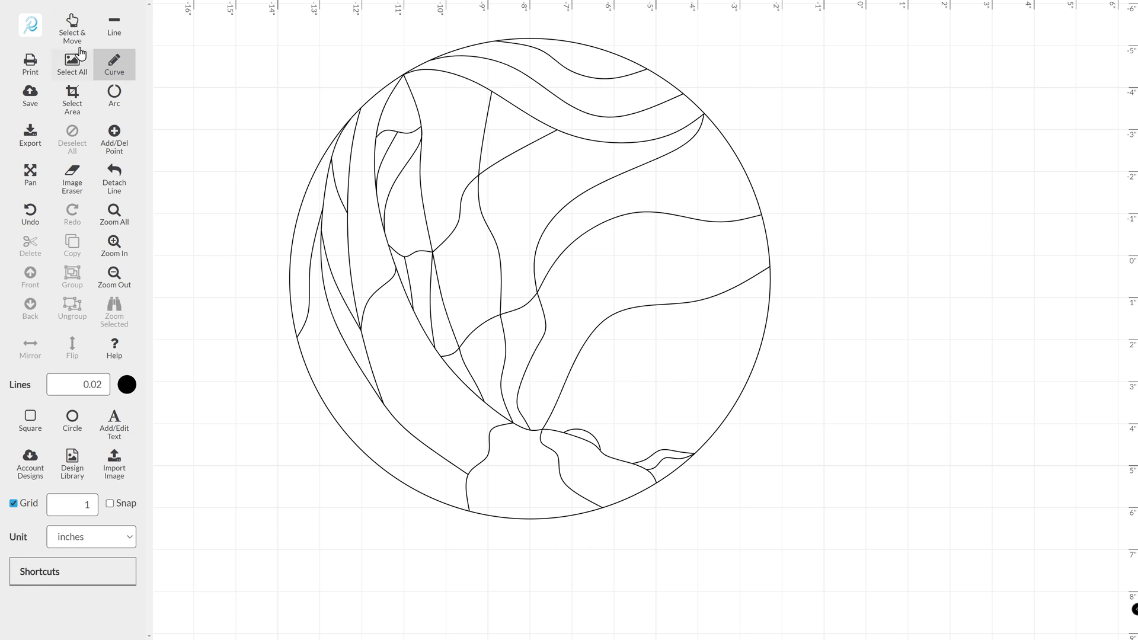
{"action": "left_click", "coordinate": [73, 28]}
{"action": "scroll", "coordinate": [640, 382], "scroll_direction": "up", "scroll_amount": 3}
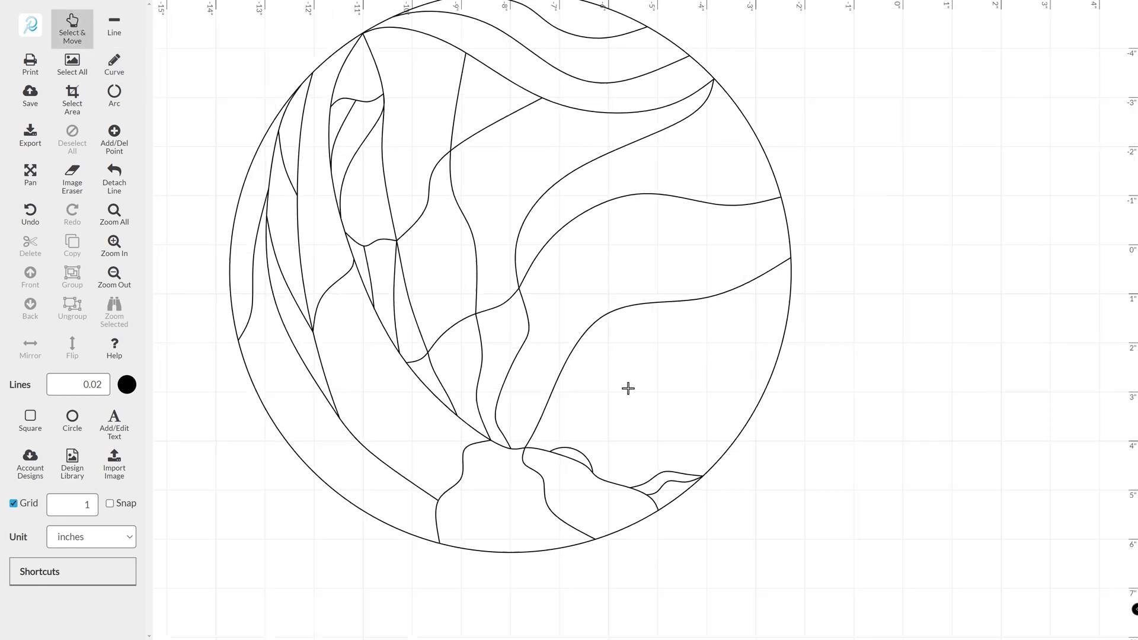
{"action": "scroll", "coordinate": [580, 390], "scroll_direction": "down", "scroll_amount": 3}
{"action": "left_click", "coordinate": [569, 415]}
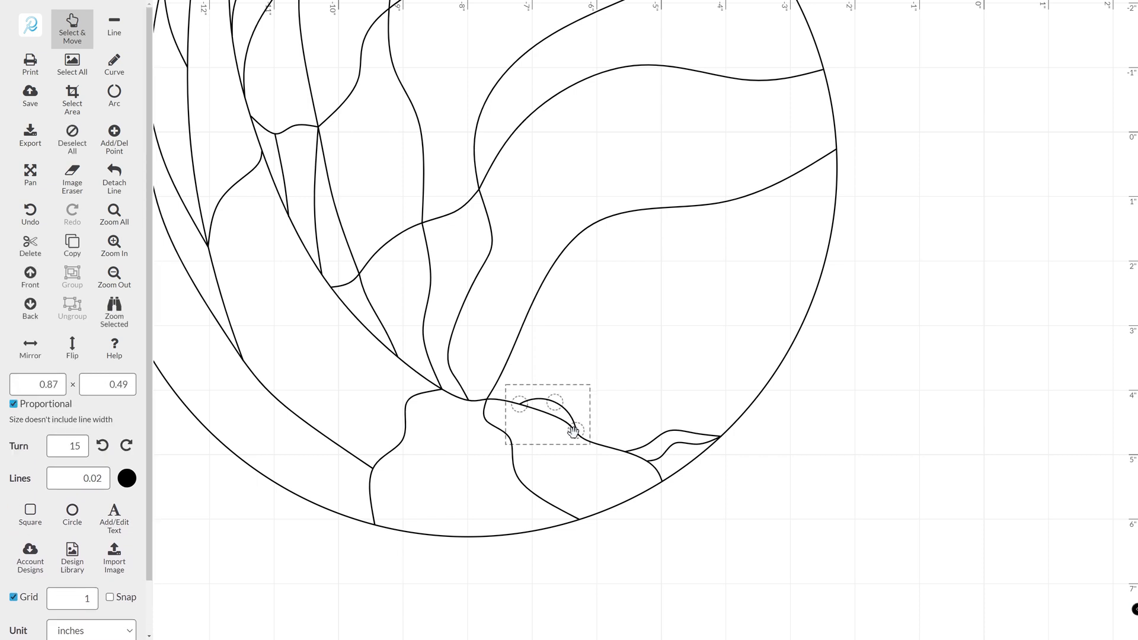
{"action": "left_click_drag", "start_coordinate": [578, 433], "coordinate": [579, 429]}
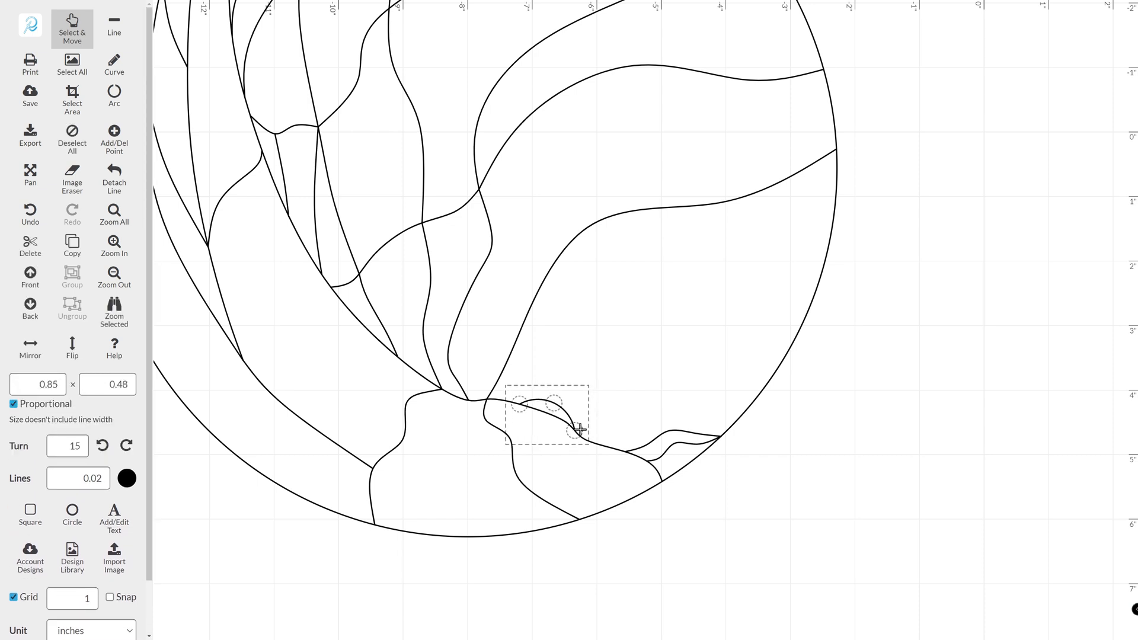
{"action": "left_click", "coordinate": [769, 470]}
Draw a wavy curve from the lowest long background curve to the circle's lower right edge, and shape it to about 3.76 by 1.43 inches
{"action": "scroll", "coordinate": [772, 468], "scroll_direction": "down", "scroll_amount": 5}
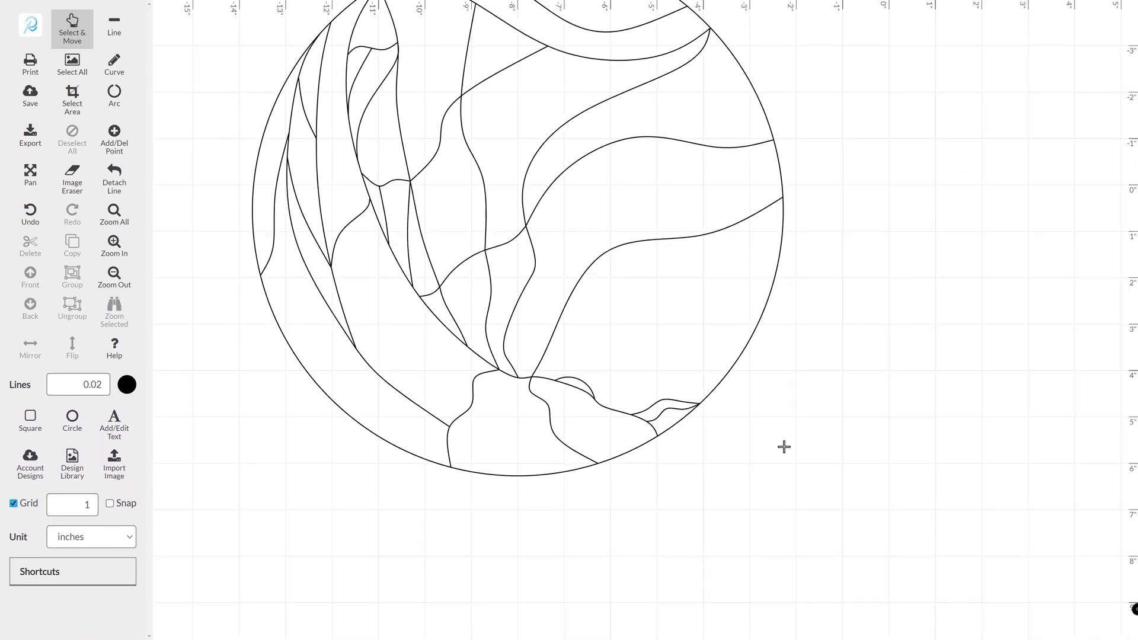
{"action": "left_click", "coordinate": [116, 71]}
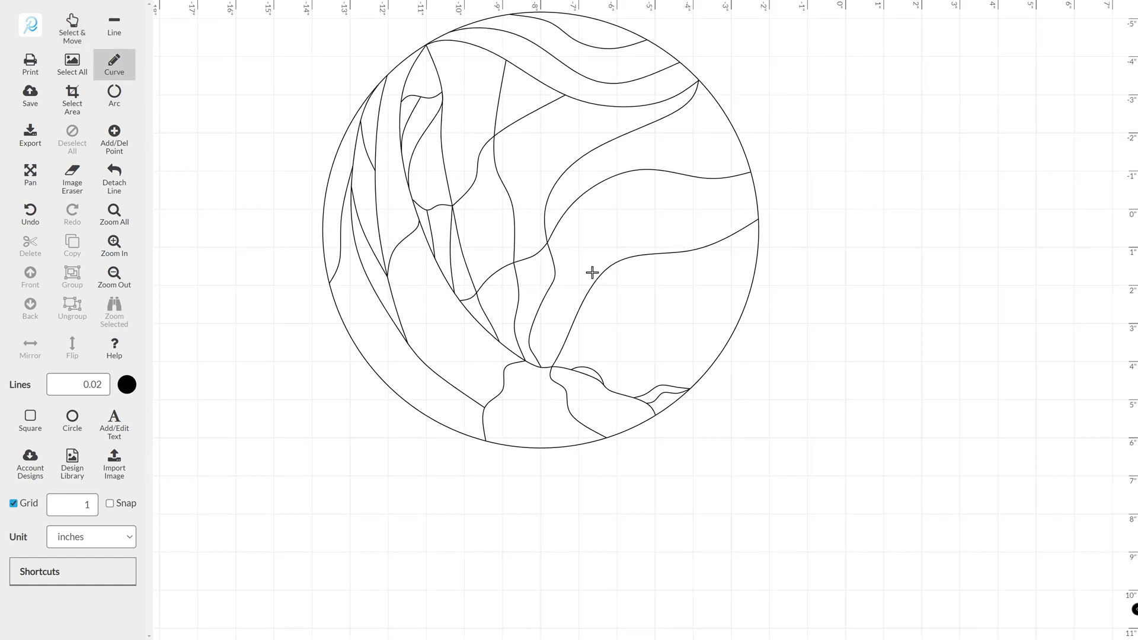
{"action": "mouse_move", "coordinate": [619, 282]}
{"action": "left_mouse_down"}
{"action": "mouse_move", "coordinate": [665, 303]}
{"action": "mouse_move", "coordinate": [703, 348]}
{"action": "mouse_move", "coordinate": [723, 353]}
{"action": "mouse_move", "coordinate": [691, 339]}
{"action": "mouse_move", "coordinate": [729, 342]}
{"action": "left_mouse_up"}
{"action": "left_click", "coordinate": [72, 30]}
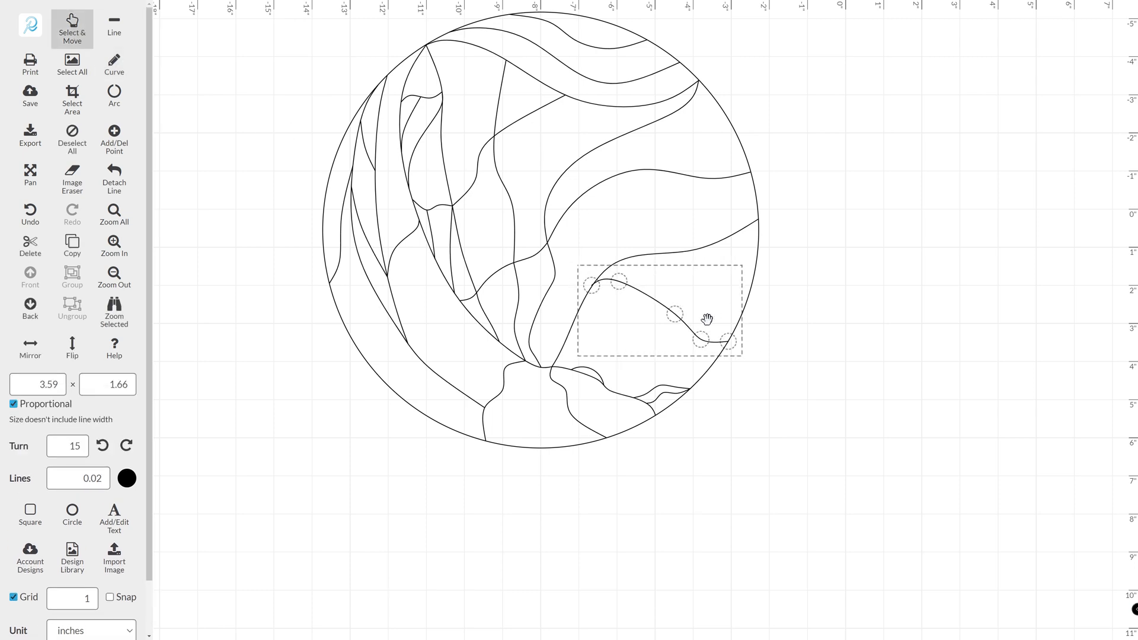
{"action": "left_click_drag", "start_coordinate": [617, 281], "coordinate": [617, 285]}
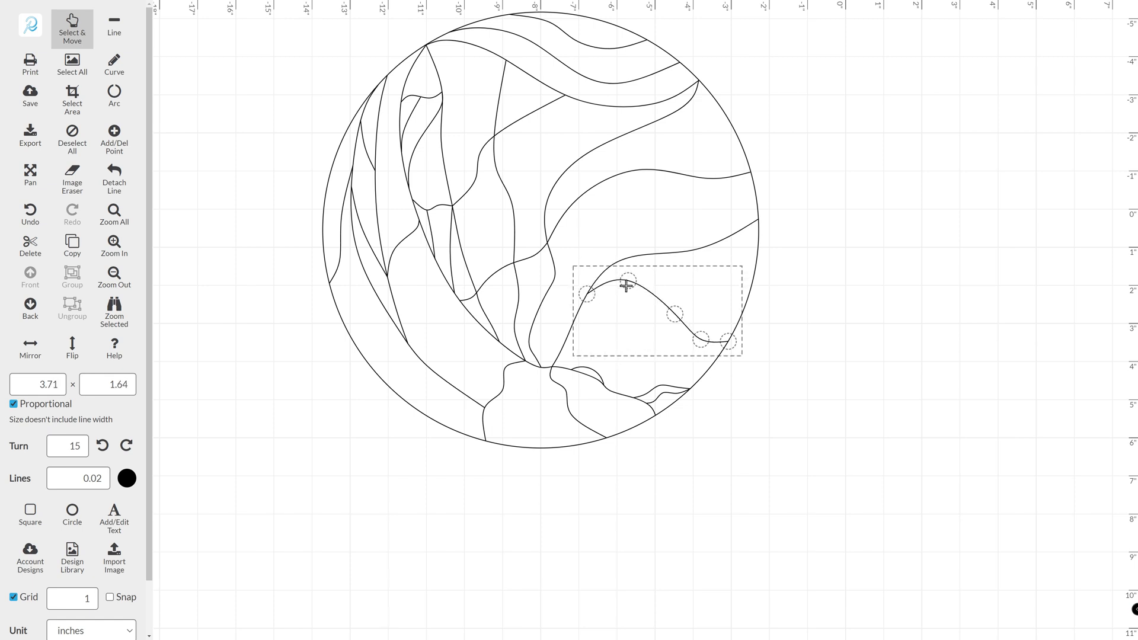
{"action": "left_click_drag", "start_coordinate": [673, 318], "coordinate": [664, 322]}
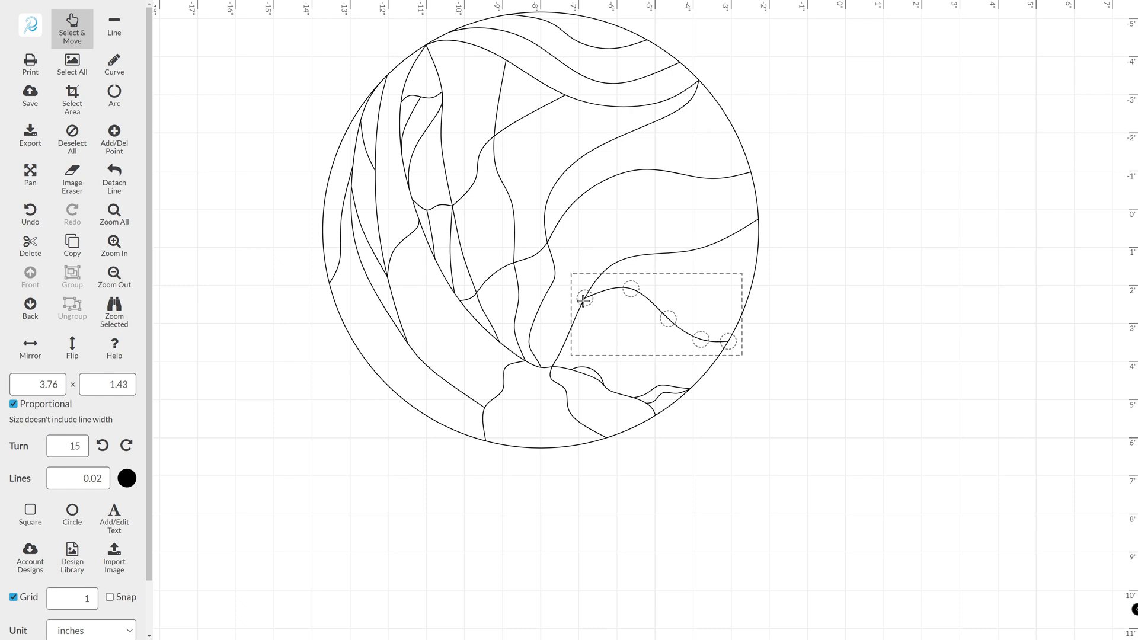
{"action": "left_click", "coordinate": [757, 344]}
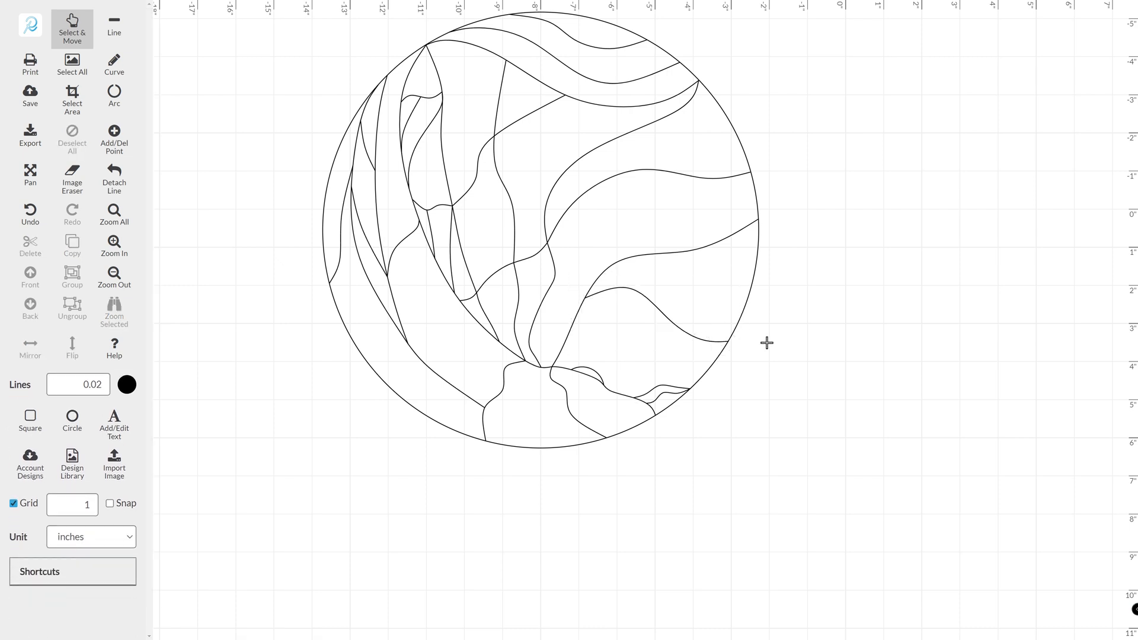
Save the design with the title "Koi Stained Glass"
{"action": "scroll", "coordinate": [765, 343], "scroll_direction": "up", "scroll_amount": 3}
{"action": "scroll", "coordinate": [807, 344], "scroll_direction": "down", "scroll_amount": 3}
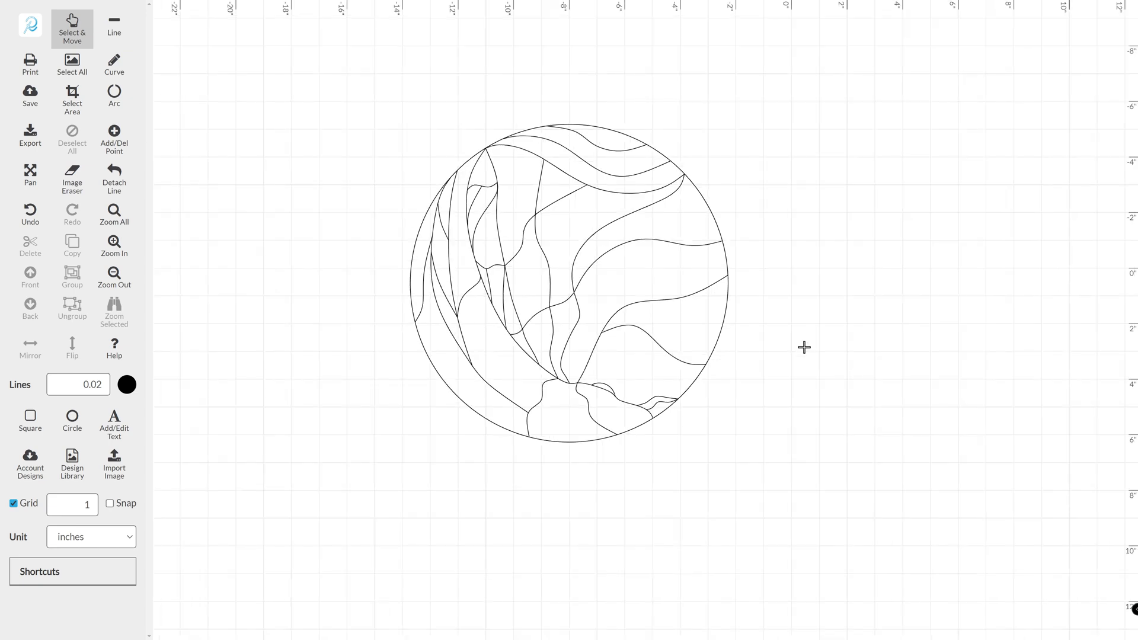
{"action": "left_click", "coordinate": [33, 106]}
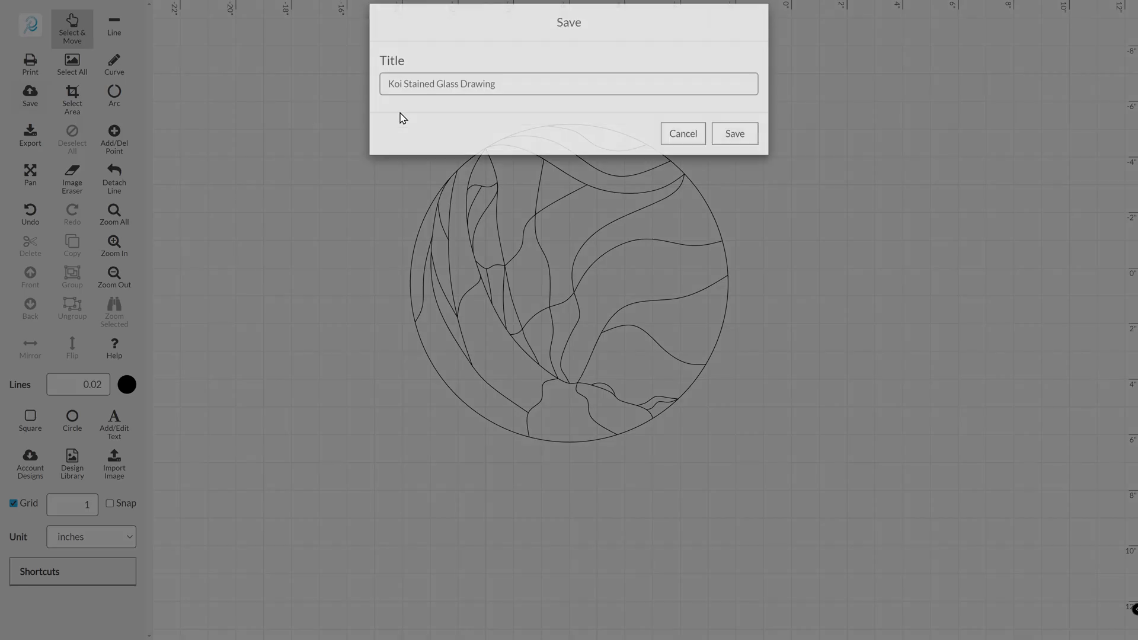
{"action": "double_click", "coordinate": [477, 101]}
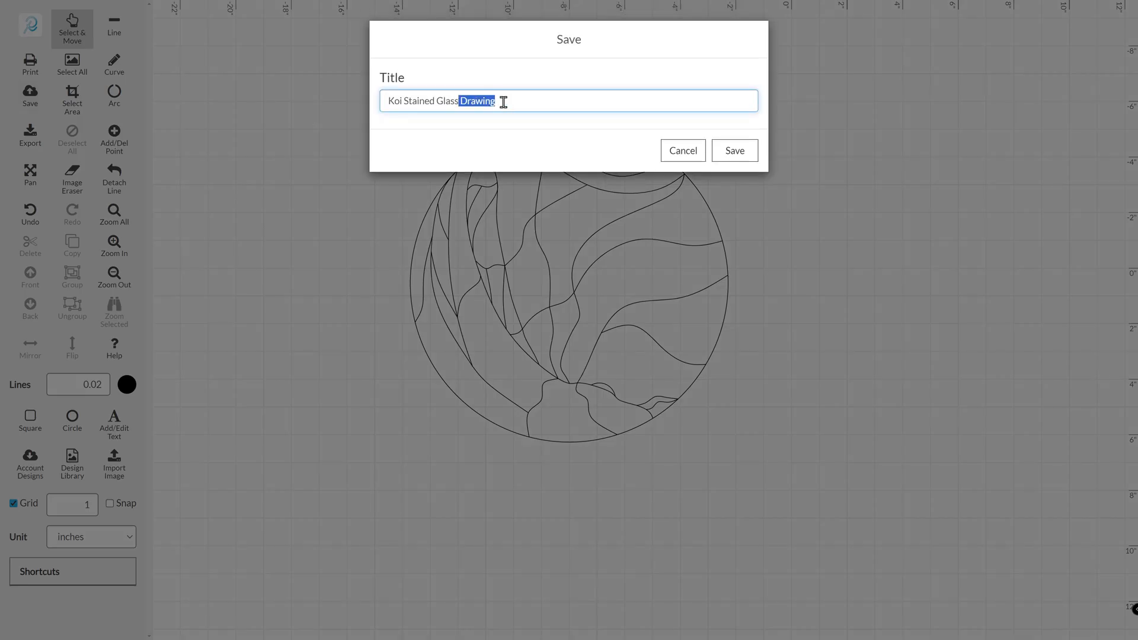
{"action": "key", "text": "BackSpace"}
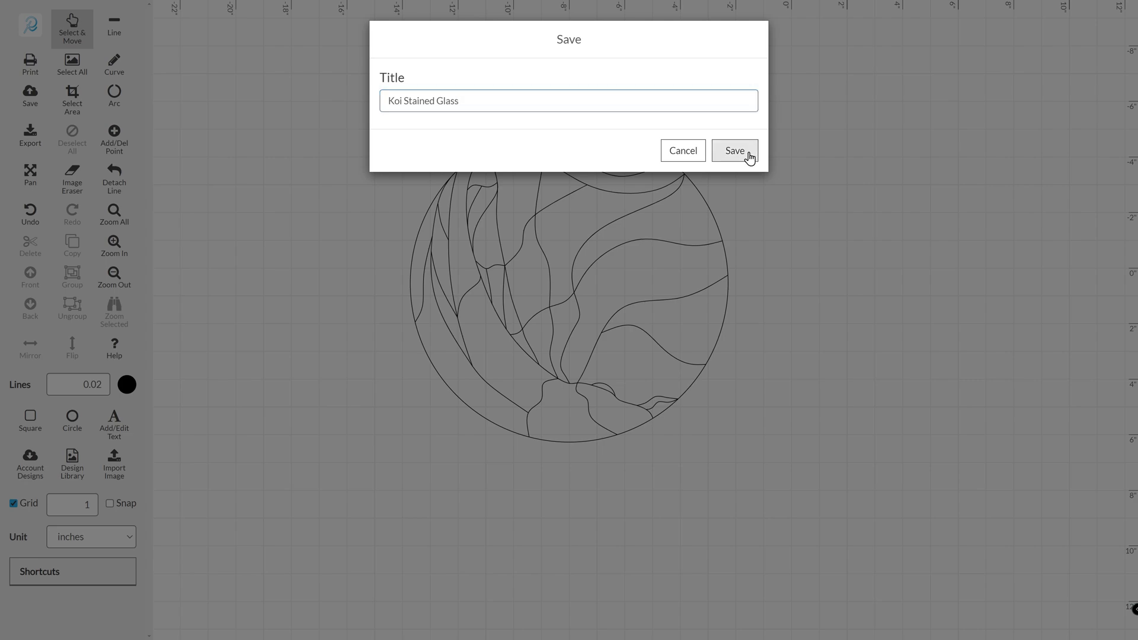
{"action": "left_click", "coordinate": [745, 154]}
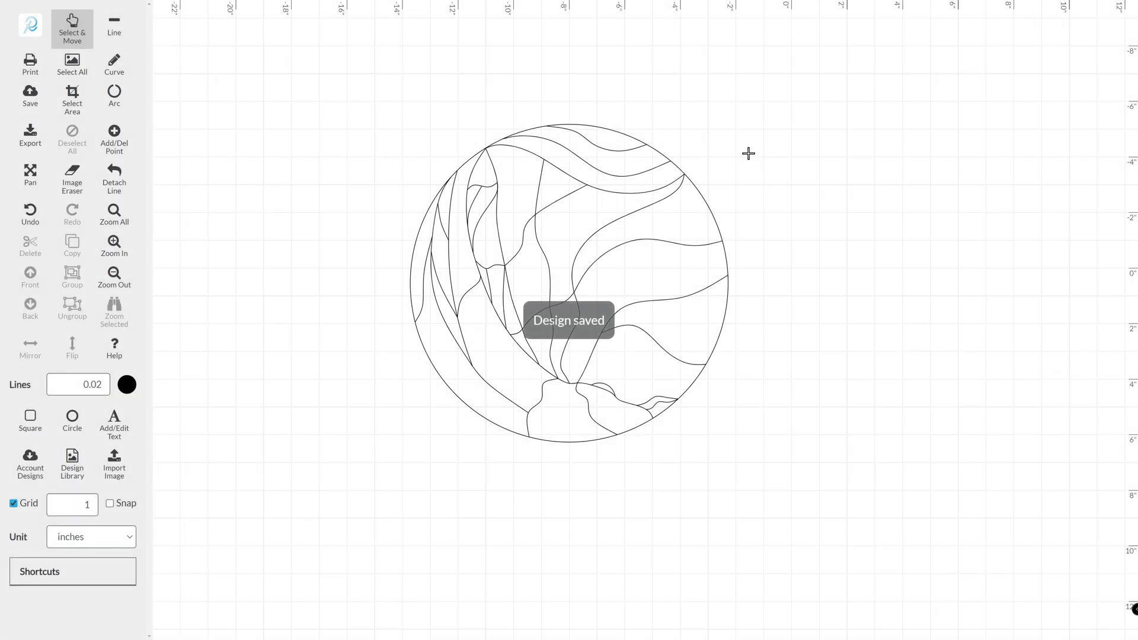